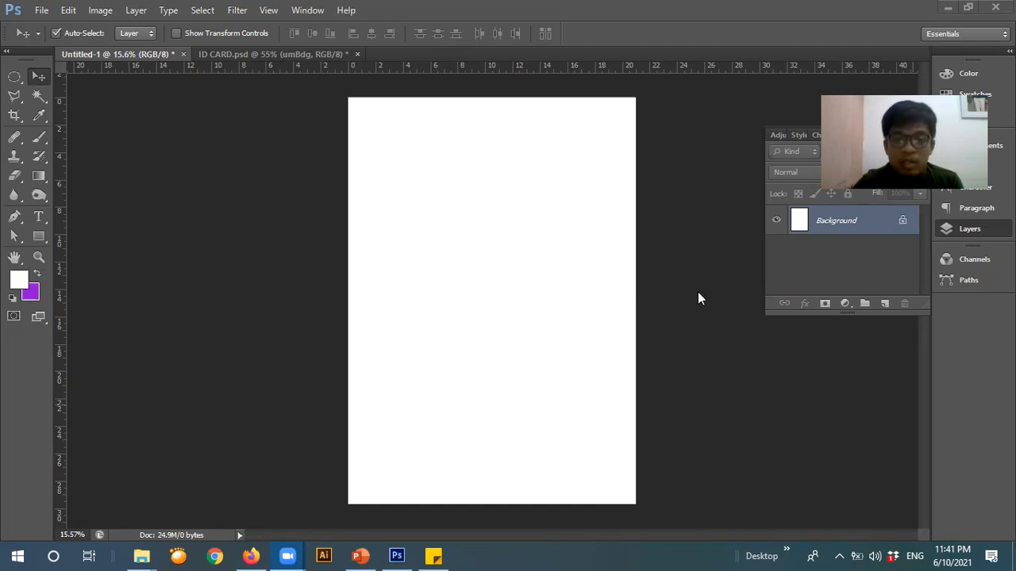
Rotate the blank canvas by 90 degrees into landscape orientation.
click(71, 11)
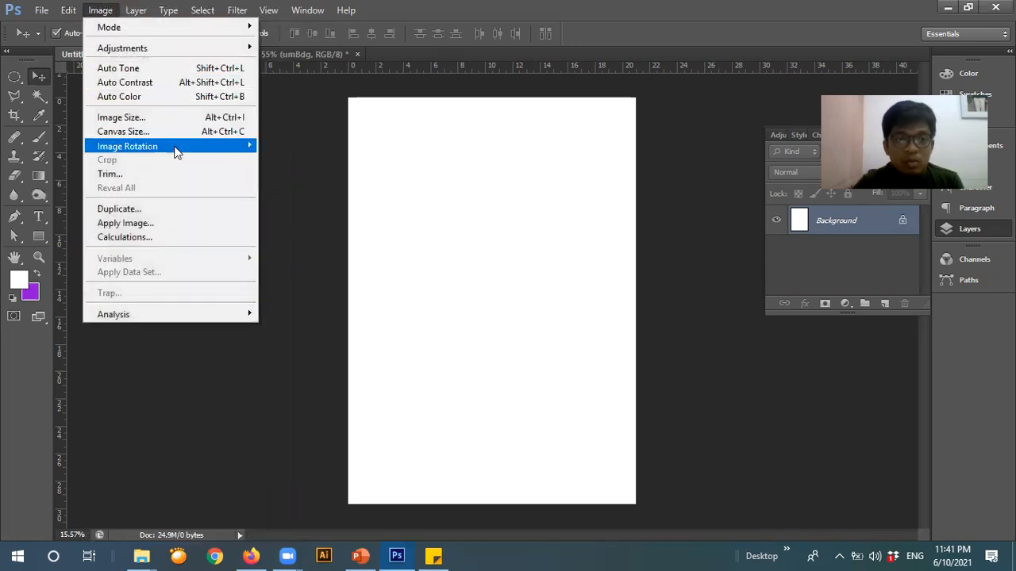
mouse_move(178, 150)
click(273, 161)
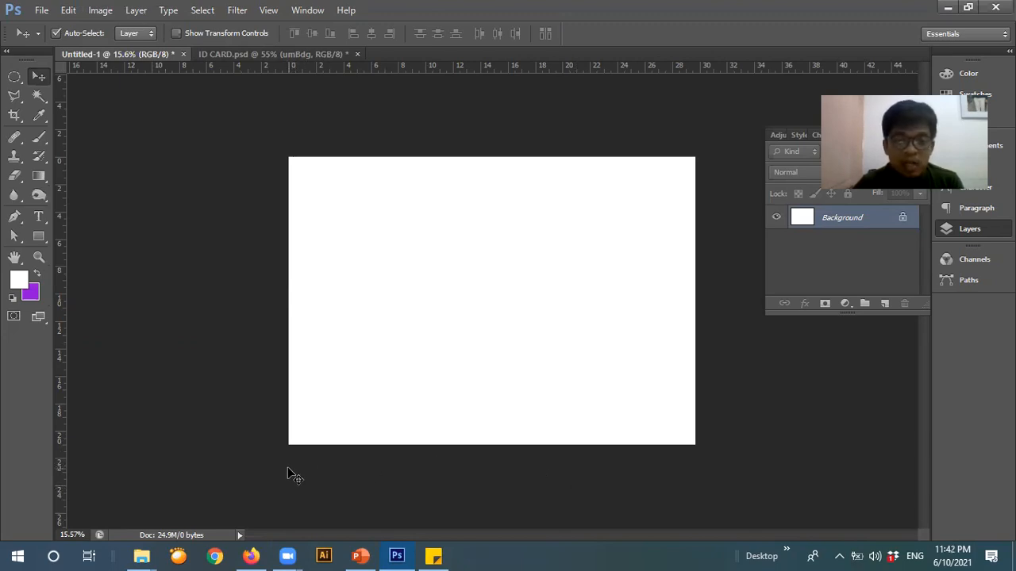
Place the image a.PNG from the #10 Minggu folder onto the canvas as a new layer.
mouse_move(149, 554)
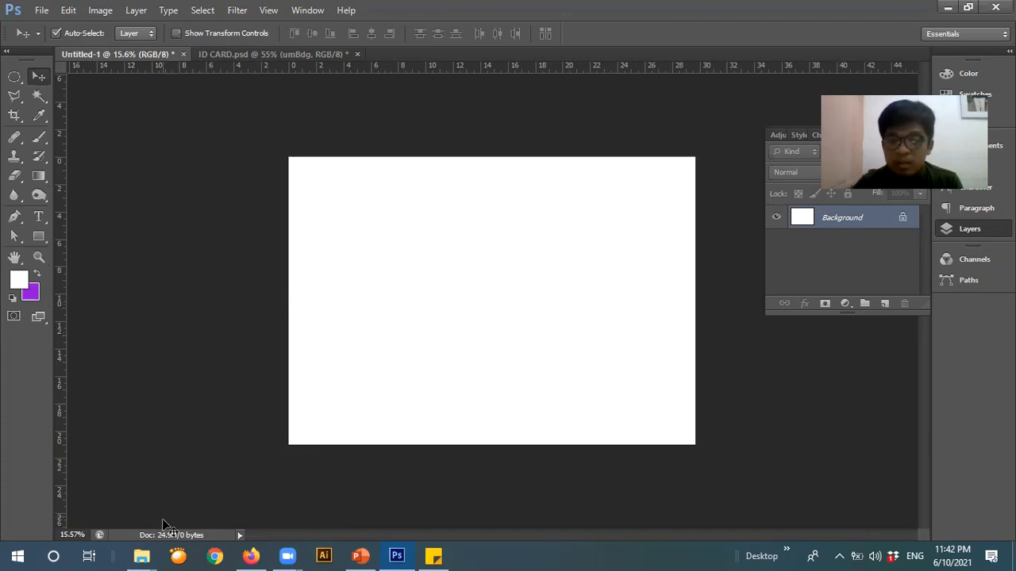
click(142, 556)
click(117, 499)
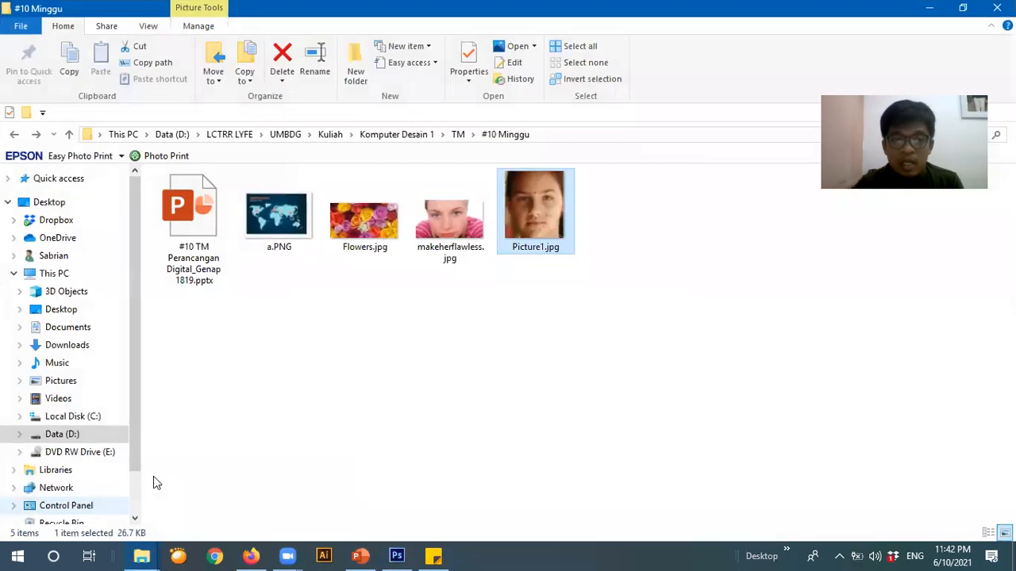
click(273, 238)
drag(274, 248, 371, 293)
drag(513, 310, 653, 431)
key(Return)
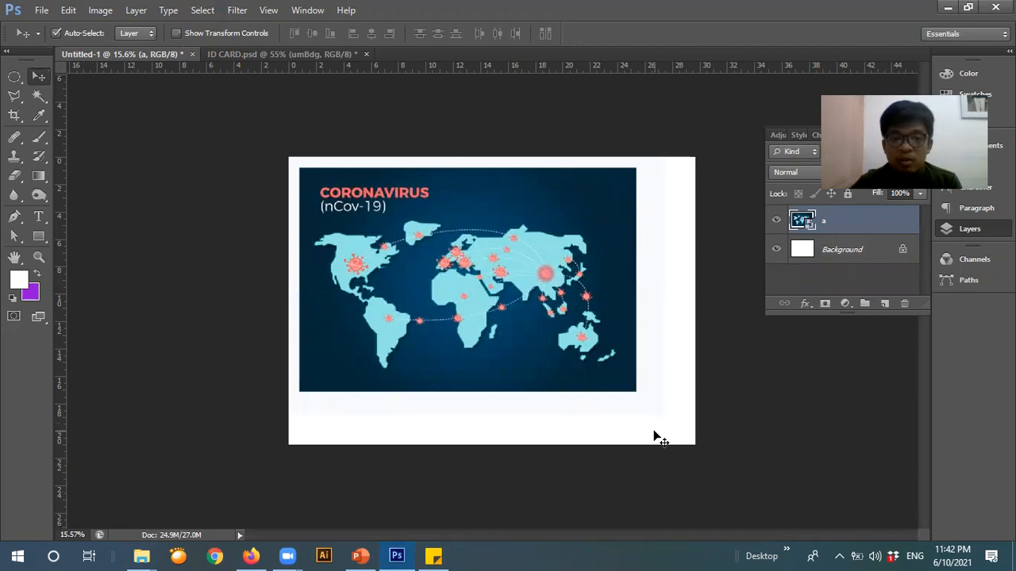
click(47, 13)
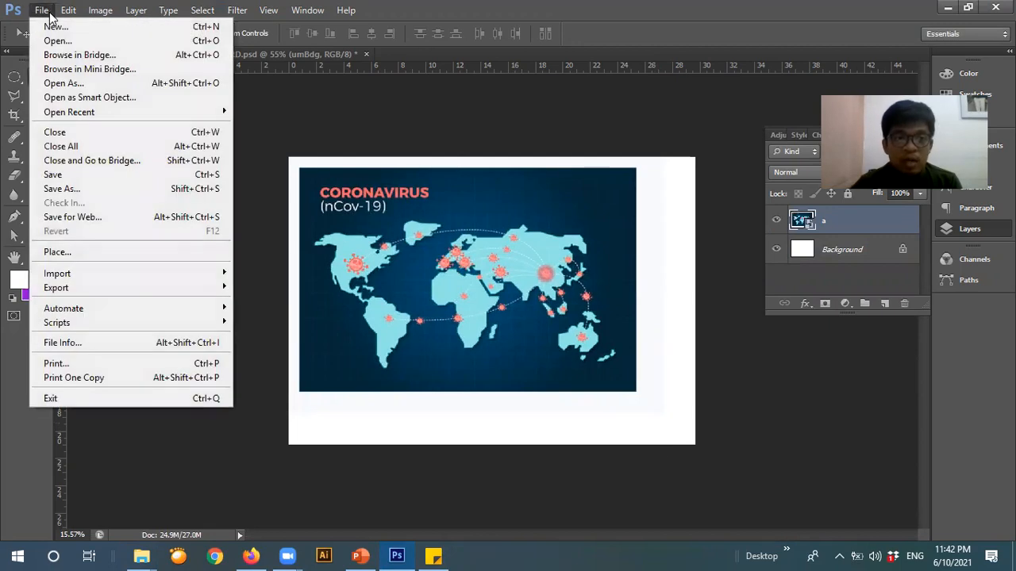
click(84, 252)
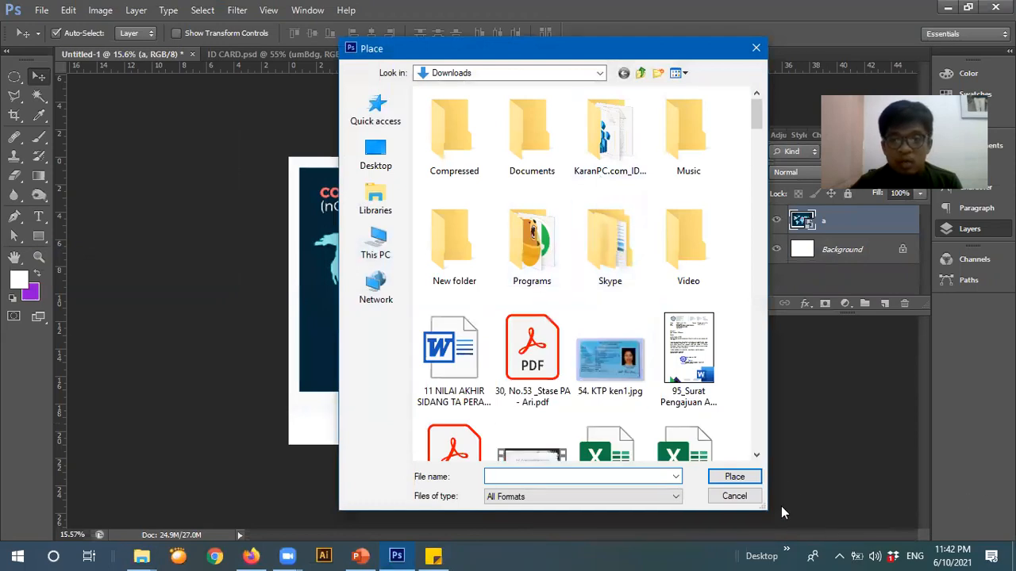
click(746, 496)
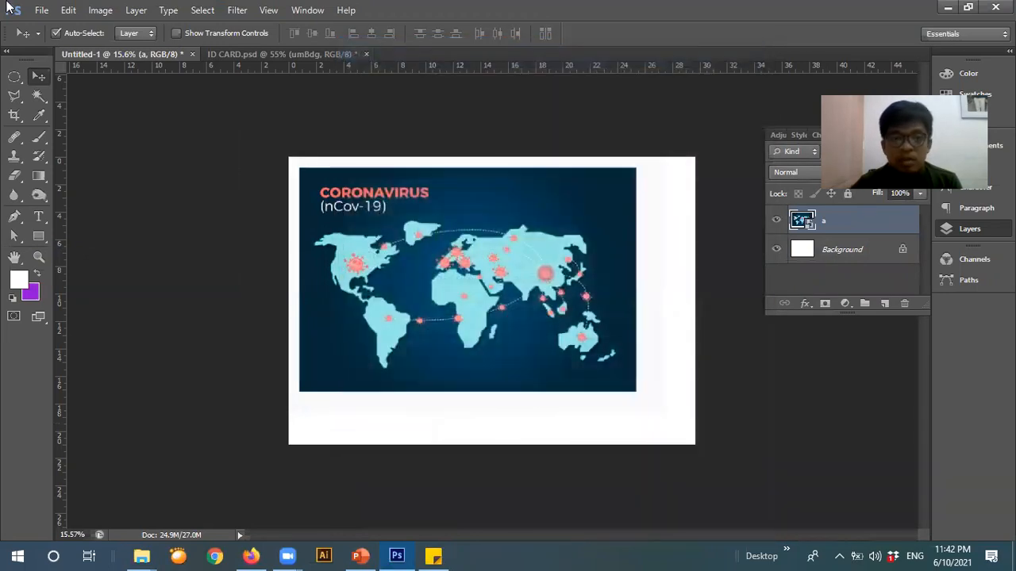
Open the photo "WhatsApp Image 2020-05-16 at 7.20.41 AM.jpg" from Data (D:) as a separate document and close it again.
click(35, 12)
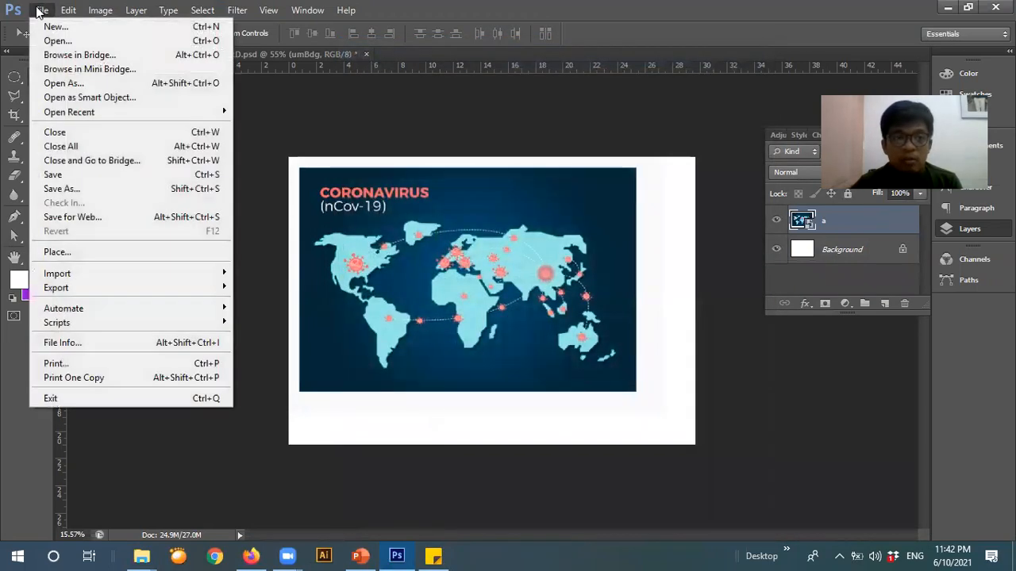
click(65, 41)
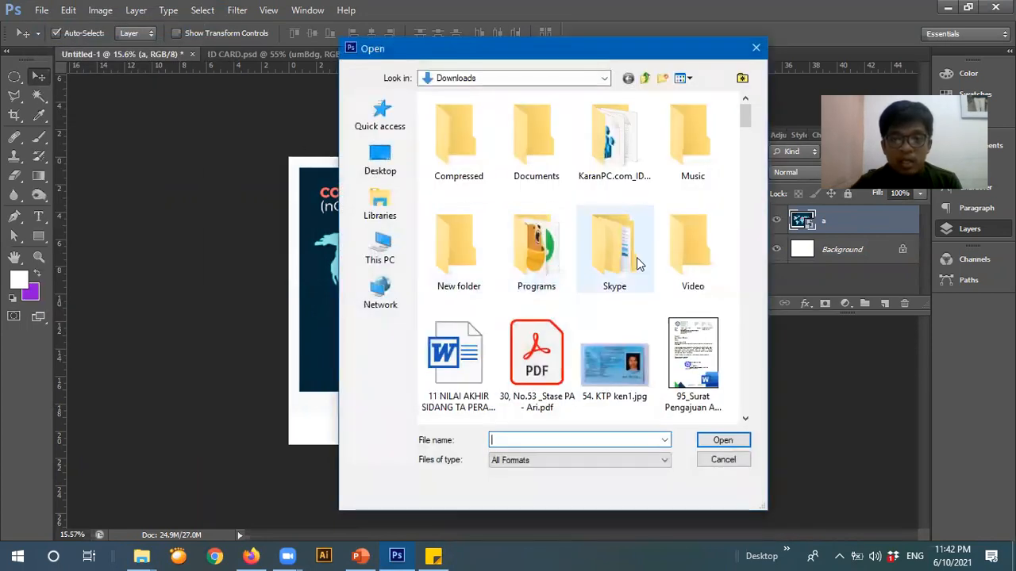
scroll(637, 262, down, 3)
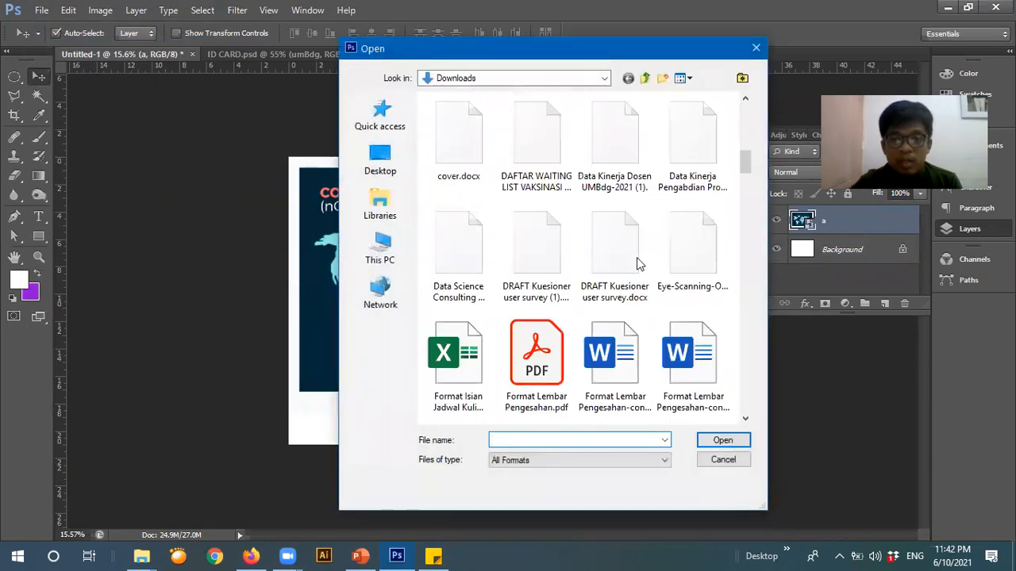
click(604, 79)
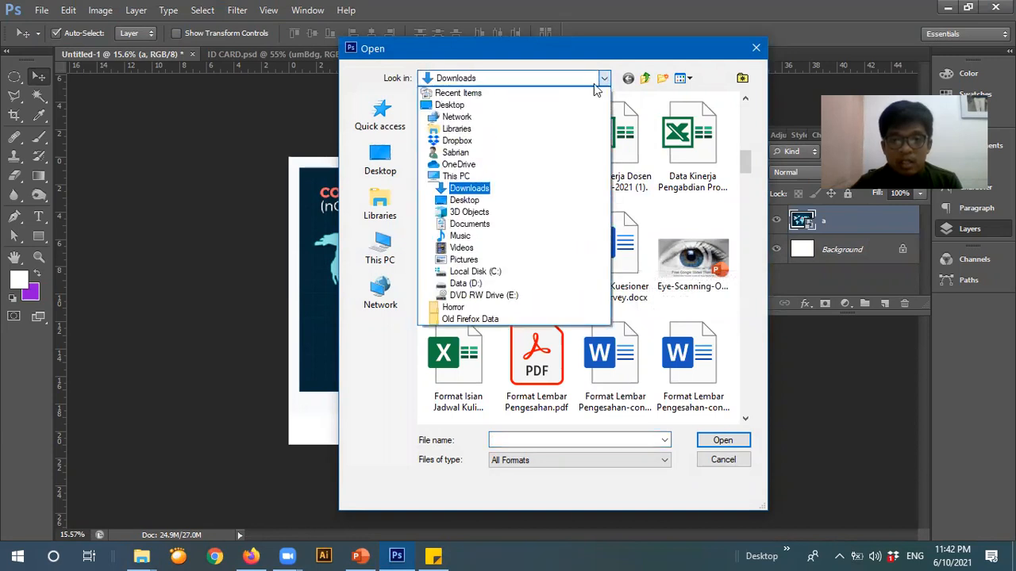
click(507, 283)
scroll(601, 252, down, 2)
scroll(600, 252, up, 2)
scroll(601, 253, down, 8)
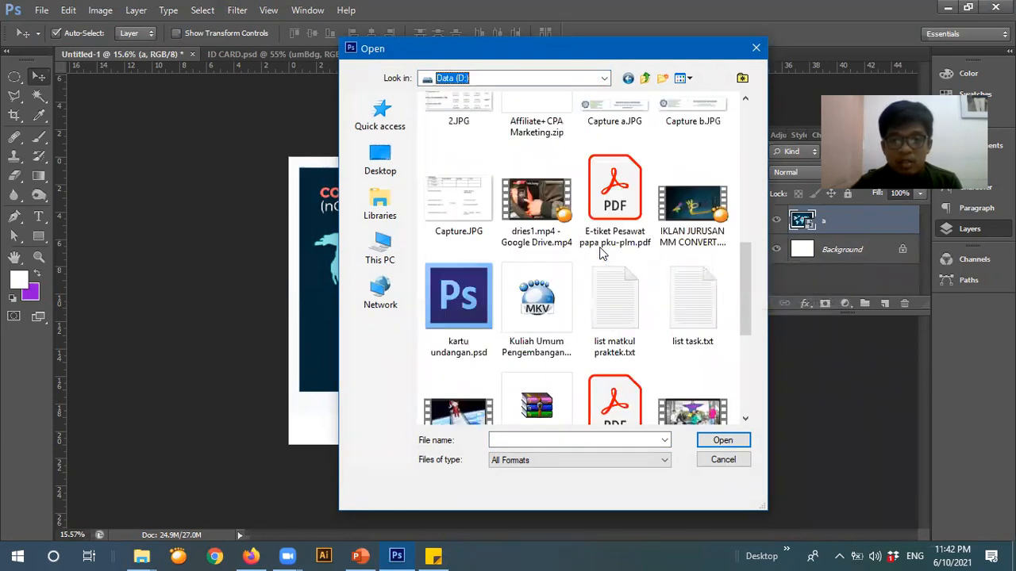
scroll(601, 253, down, 6)
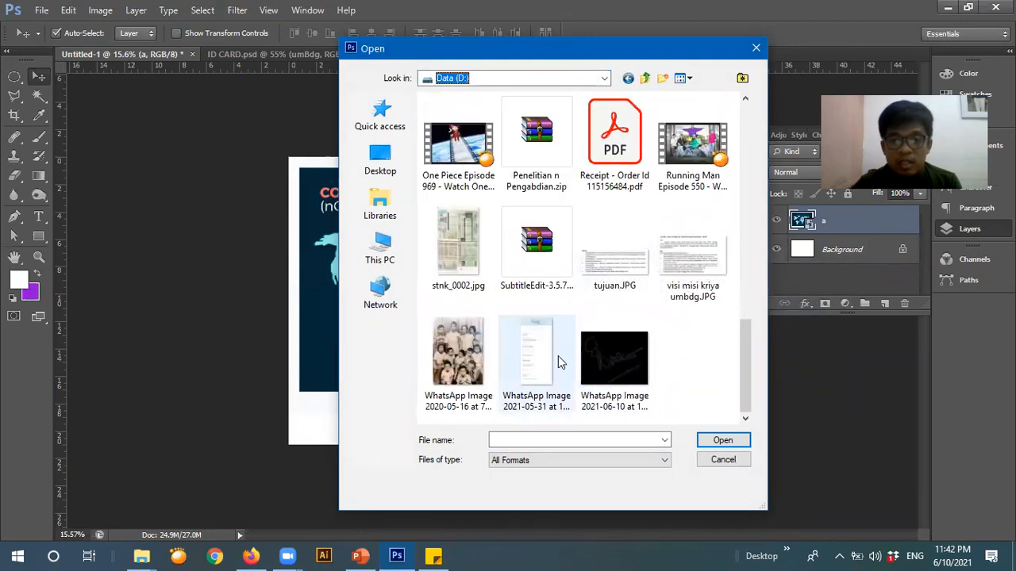
click(473, 365)
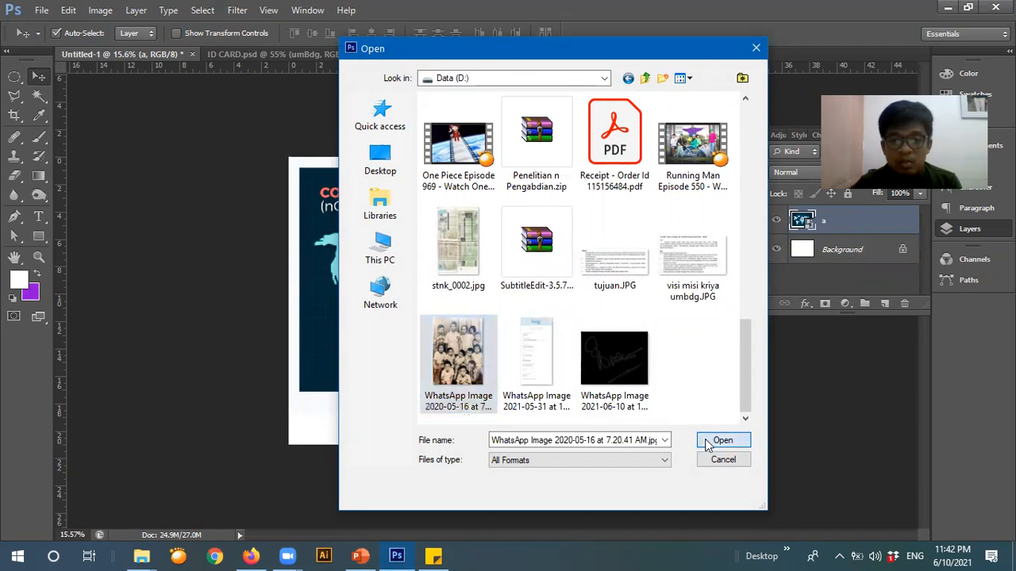
click(705, 438)
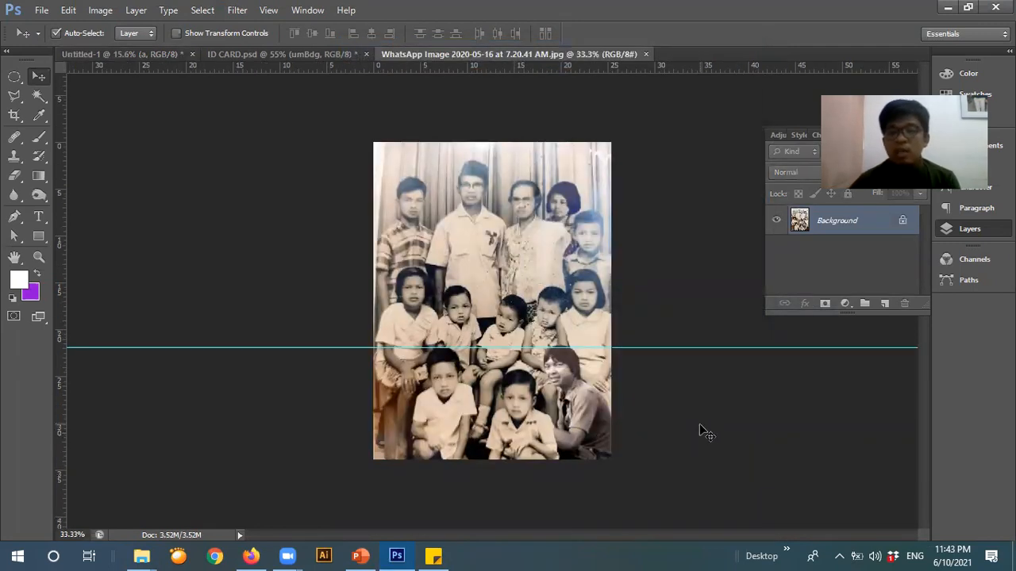
click(646, 54)
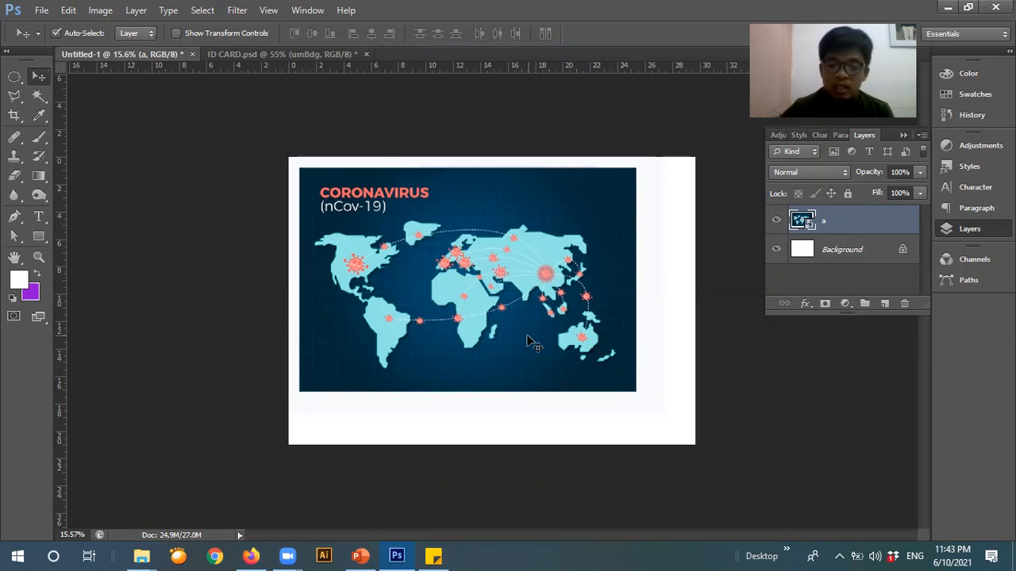
Activate the Clone Stamp Tool for retouching the placed coronavirus map.
scroll(533, 343, up, 2)
scroll(534, 343, down, 1)
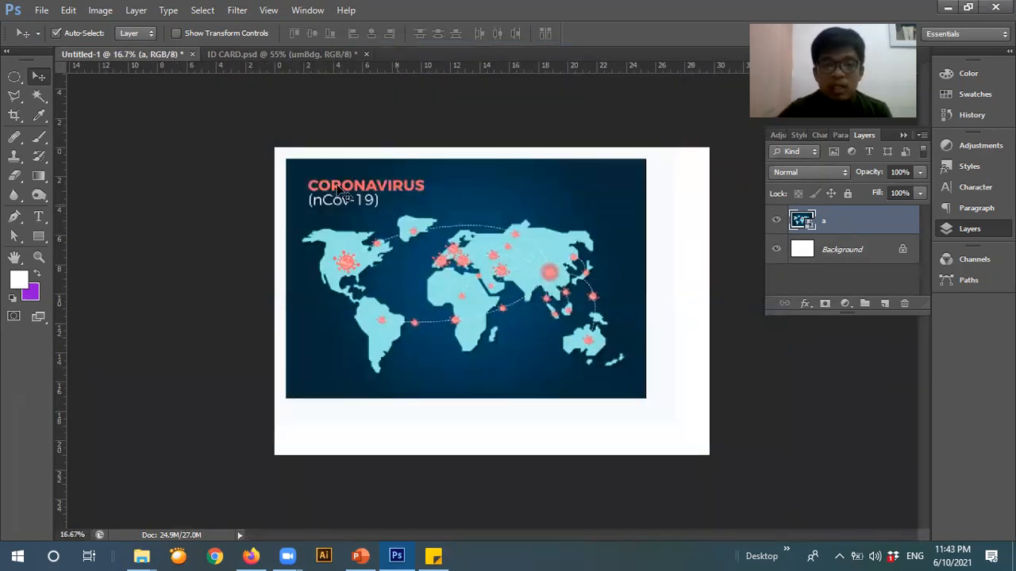
click(16, 157)
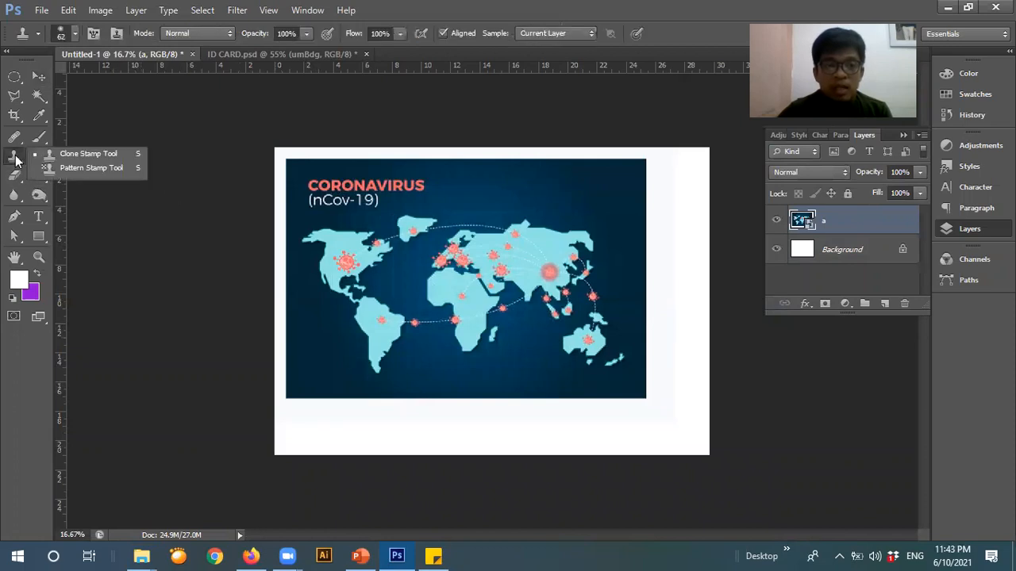
click(15, 159)
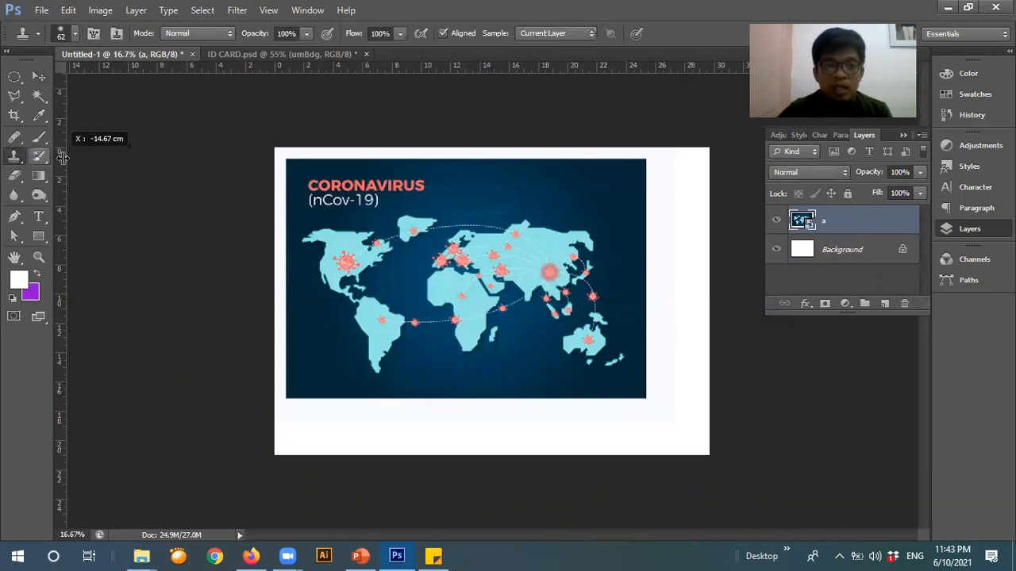
right_click(12, 158)
right_click(15, 158)
click(15, 159)
right_click(14, 157)
click(15, 158)
right_click(13, 163)
click(13, 163)
right_click(12, 163)
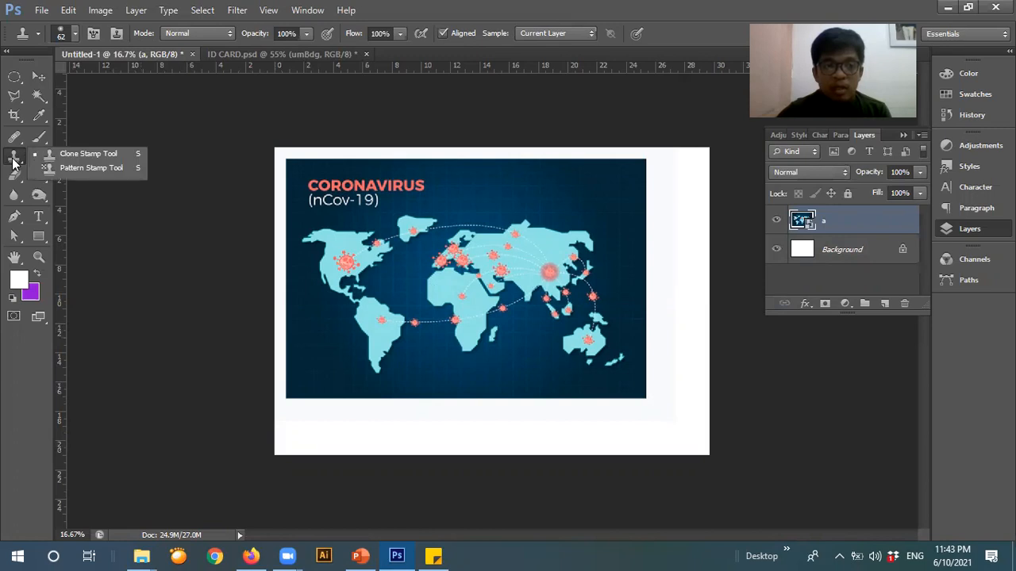
click(92, 155)
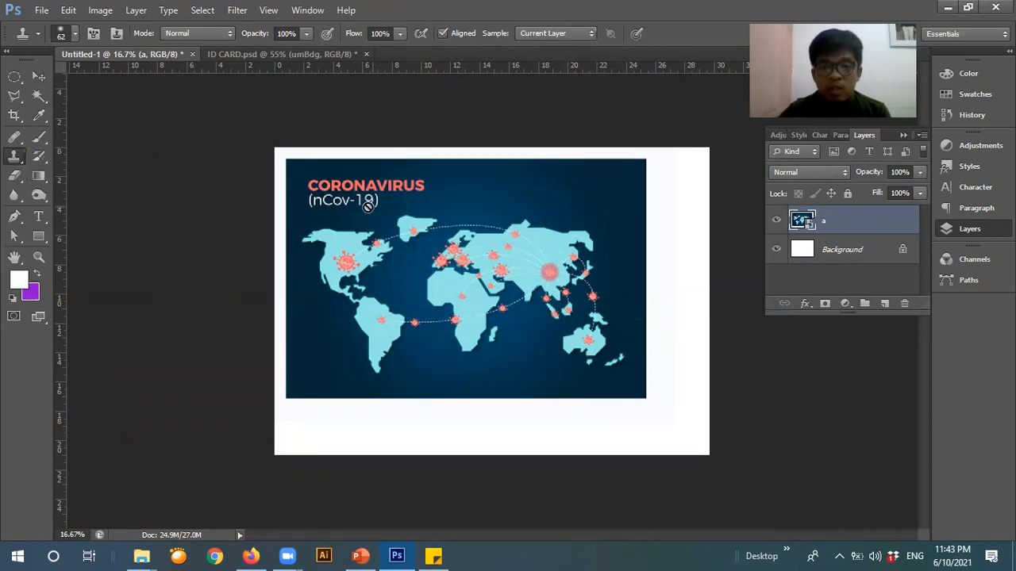
Try to clone-stamp on the map's North America area, and rasterize the map layer "a".
scroll(372, 205, up, 3)
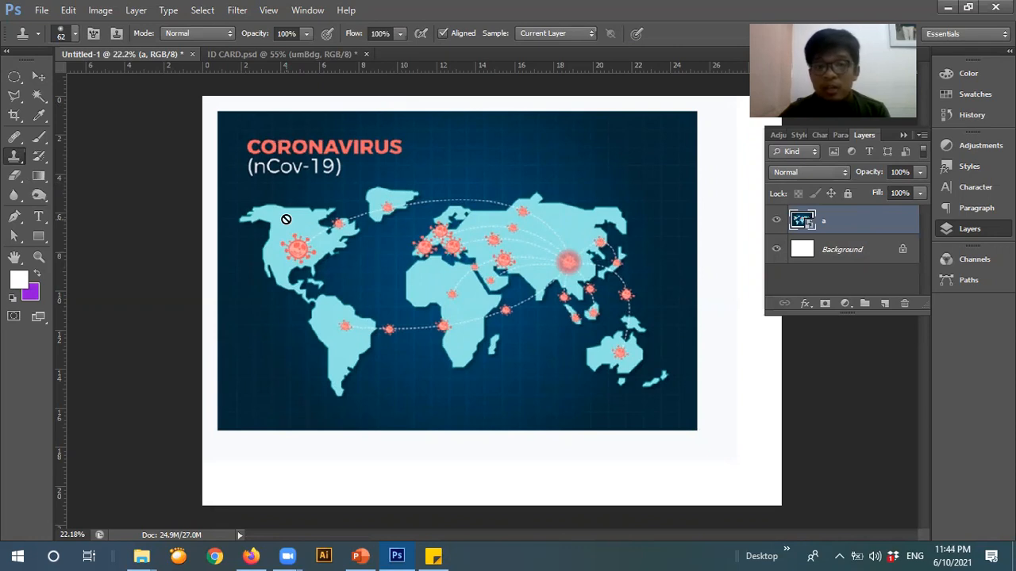
click(274, 212)
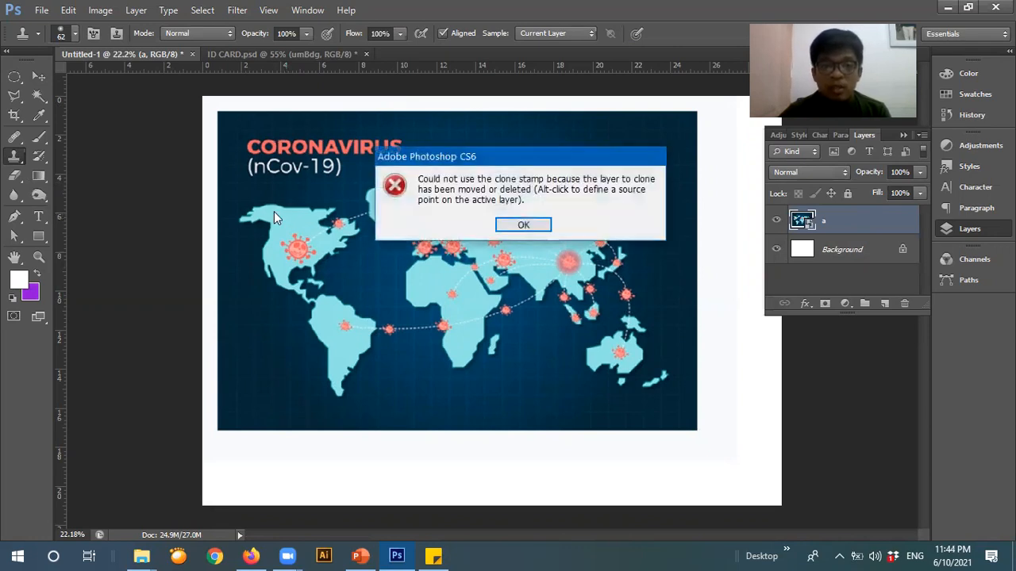
click(516, 226)
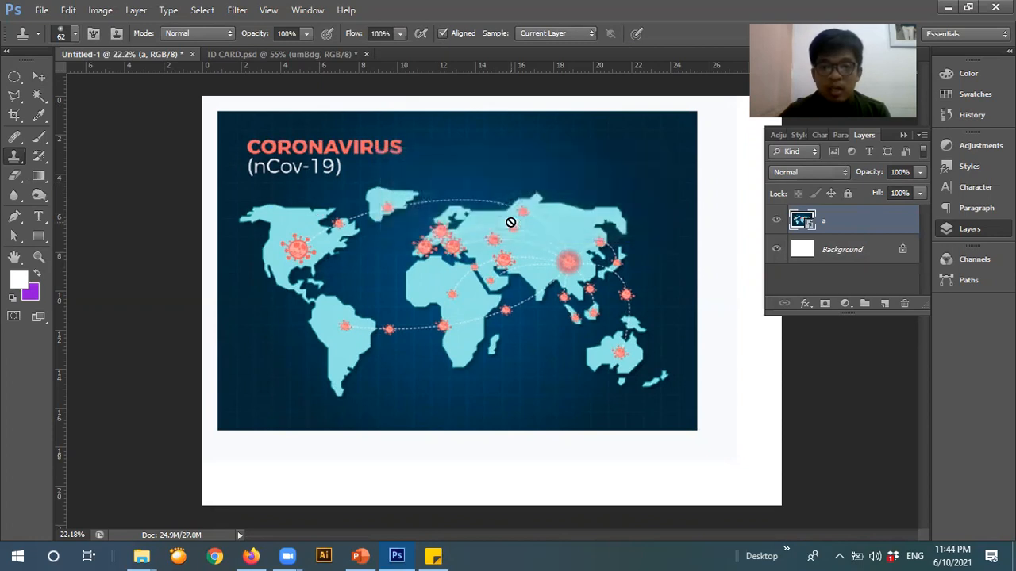
right_click(830, 223)
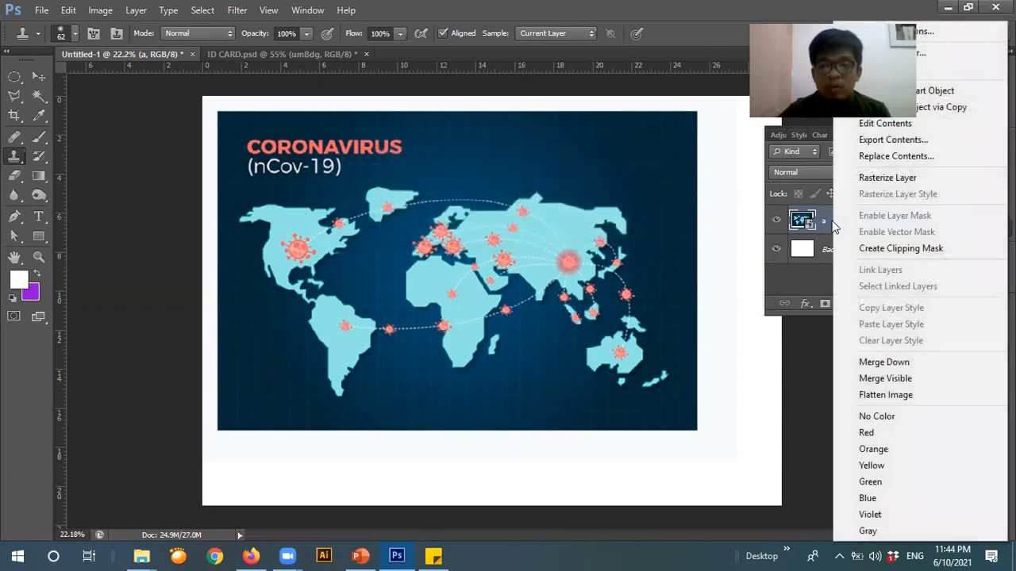
click(873, 181)
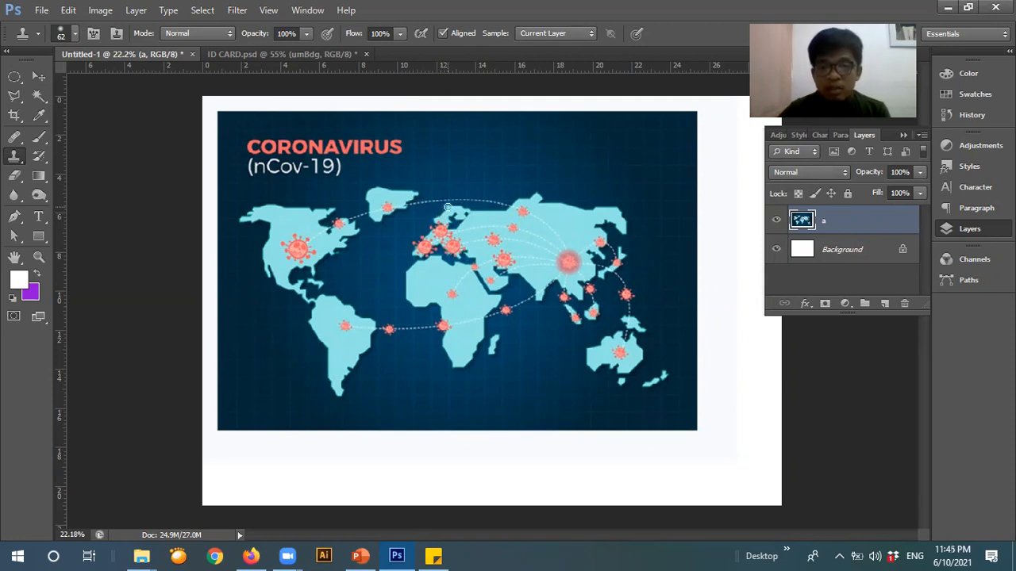
Clone North America, South America and Greenland with their surrounding blue background over Europe, Africa and western Asia on the map.
mouse_move(448, 207)
mouse_down()
mouse_move(428, 227)
mouse_move(449, 206)
mouse_move(417, 221)
mouse_move(439, 205)
mouse_move(433, 238)
mouse_move(477, 211)
mouse_move(439, 223)
mouse_move(472, 204)
mouse_move(434, 246)
mouse_move(472, 228)
mouse_move(422, 273)
mouse_move(456, 238)
mouse_move(419, 258)
mouse_move(432, 233)
mouse_move(412, 255)
mouse_move(422, 236)
mouse_move(408, 255)
mouse_move(433, 237)
mouse_move(440, 245)
mouse_move(415, 279)
mouse_move(420, 257)
mouse_move(406, 294)
mouse_move(413, 265)
mouse_move(425, 276)
mouse_move(481, 228)
mouse_move(433, 299)
mouse_move(461, 244)
mouse_move(421, 305)
mouse_move(416, 284)
mouse_move(403, 307)
mouse_move(421, 290)
mouse_move(418, 313)
mouse_move(434, 293)
mouse_move(431, 311)
mouse_move(470, 242)
mouse_move(427, 298)
mouse_move(486, 234)
mouse_move(447, 292)
mouse_move(470, 242)
mouse_move(430, 294)
mouse_up()
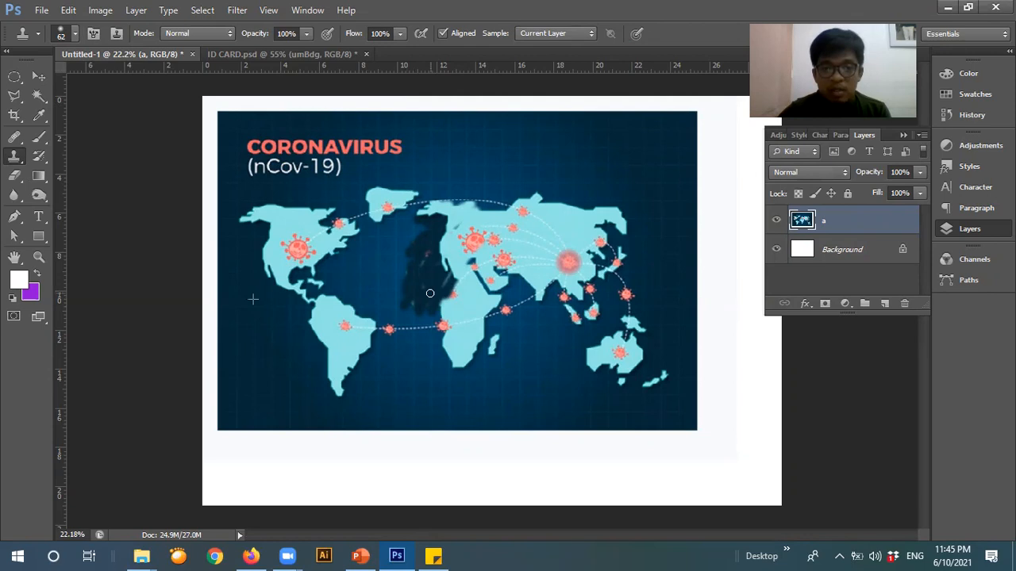
mouse_move(431, 294)
mouse_down()
mouse_move(478, 258)
mouse_move(445, 294)
mouse_move(449, 259)
mouse_move(444, 278)
mouse_move(482, 260)
mouse_move(462, 282)
mouse_move(498, 259)
mouse_move(479, 281)
mouse_up()
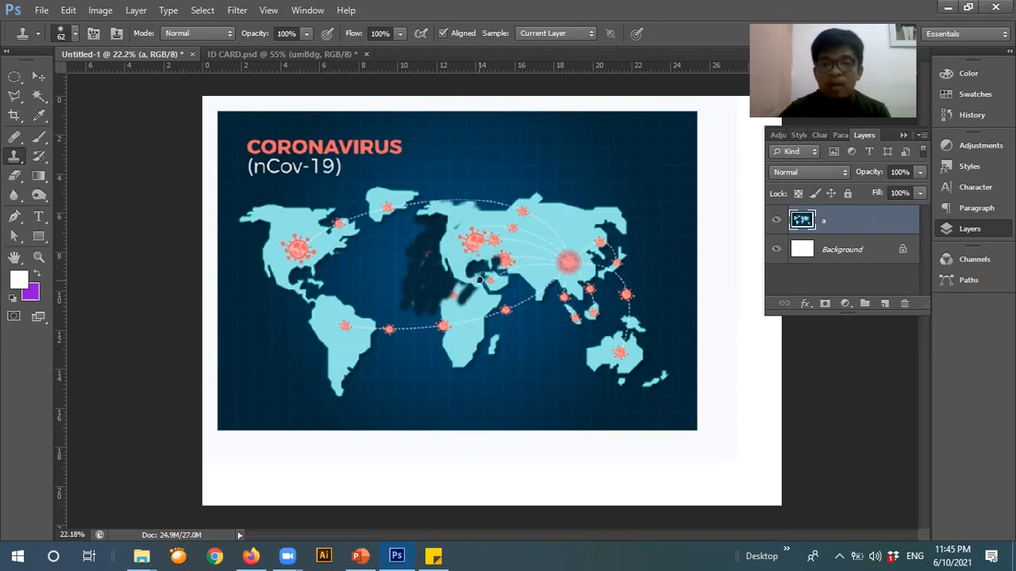
mouse_move(465, 290)
mouse_down()
mouse_move(477, 279)
mouse_move(458, 298)
mouse_move(485, 281)
mouse_move(452, 312)
mouse_move(460, 292)
mouse_move(447, 305)
mouse_move(469, 275)
mouse_move(449, 306)
mouse_up()
mouse_move(470, 274)
mouse_down()
mouse_move(441, 319)
mouse_move(446, 285)
mouse_move(436, 306)
mouse_move(429, 276)
mouse_move(420, 291)
mouse_move(423, 258)
mouse_move(448, 306)
mouse_move(466, 302)
mouse_move(442, 334)
mouse_move(447, 307)
mouse_move(445, 342)
mouse_move(513, 283)
mouse_move(473, 331)
mouse_move(525, 301)
mouse_move(494, 335)
mouse_move(532, 313)
mouse_move(496, 350)
mouse_move(517, 302)
mouse_move(476, 342)
mouse_move(492, 307)
mouse_move(450, 352)
mouse_move(481, 289)
mouse_move(481, 302)
mouse_move(500, 282)
mouse_move(456, 333)
mouse_move(457, 316)
mouse_move(446, 340)
mouse_move(489, 314)
mouse_move(461, 344)
mouse_move(487, 306)
mouse_move(439, 347)
mouse_move(448, 355)
mouse_move(479, 342)
mouse_move(443, 375)
mouse_move(463, 343)
mouse_move(492, 326)
mouse_move(494, 346)
mouse_move(507, 336)
mouse_move(512, 347)
mouse_move(532, 330)
mouse_move(505, 376)
mouse_move(510, 349)
mouse_move(508, 378)
mouse_move(527, 364)
mouse_move(513, 391)
mouse_move(533, 345)
mouse_move(531, 330)
mouse_move(512, 341)
mouse_move(525, 301)
mouse_move(494, 298)
mouse_move(531, 302)
mouse_move(540, 351)
mouse_move(528, 320)
mouse_move(543, 296)
mouse_move(529, 349)
mouse_move(549, 320)
mouse_move(488, 268)
mouse_move(546, 208)
mouse_move(469, 207)
mouse_move(532, 199)
mouse_move(506, 211)
mouse_move(536, 215)
mouse_move(549, 230)
mouse_move(502, 275)
mouse_move(557, 286)
mouse_move(524, 294)
mouse_up()
mouse_move(504, 340)
mouse_down()
mouse_move(589, 277)
mouse_move(581, 242)
mouse_move(526, 277)
mouse_move(565, 231)
mouse_move(503, 277)
mouse_move(549, 243)
mouse_move(527, 274)
mouse_move(538, 267)
mouse_move(536, 211)
mouse_up()
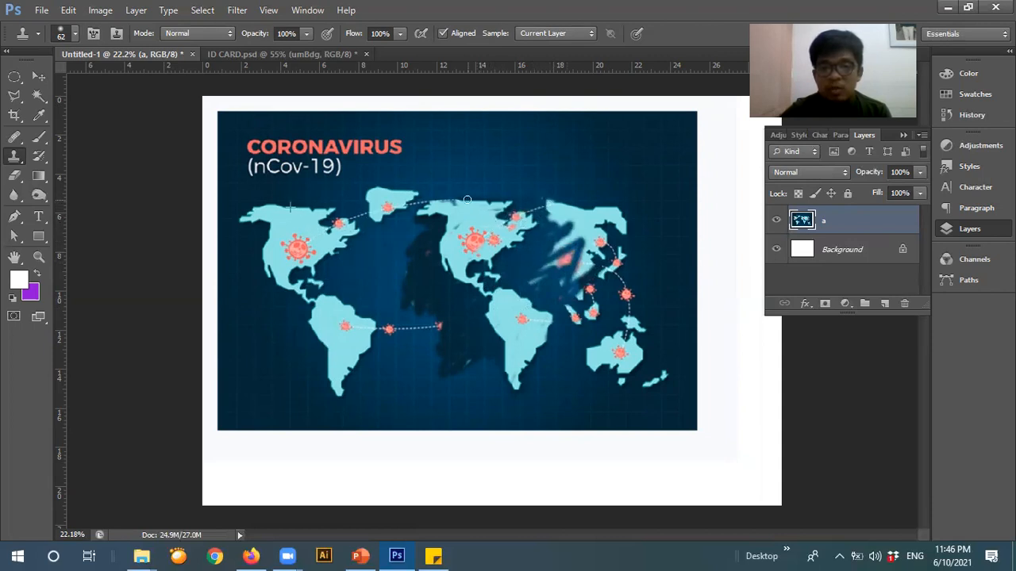
mouse_move(549, 200)
mouse_down()
mouse_move(532, 228)
mouse_move(572, 212)
mouse_move(592, 188)
mouse_move(554, 179)
mouse_move(552, 201)
mouse_move(573, 191)
mouse_move(551, 189)
mouse_move(561, 200)
mouse_move(557, 185)
mouse_move(582, 191)
mouse_move(567, 199)
mouse_move(558, 192)
mouse_move(565, 181)
mouse_move(586, 186)
mouse_move(576, 196)
mouse_move(543, 182)
mouse_move(559, 206)
mouse_up()
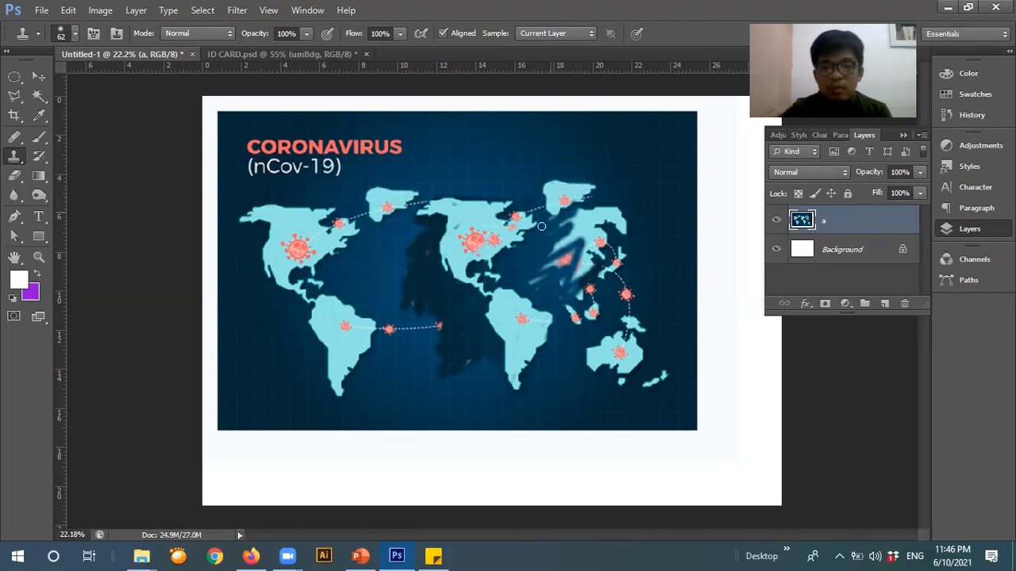
mouse_move(562, 247)
mouse_down()
mouse_move(537, 284)
mouse_move(550, 272)
mouse_move(528, 281)
mouse_move(576, 275)
mouse_move(569, 287)
mouse_move(565, 275)
mouse_move(555, 289)
mouse_move(592, 241)
mouse_move(563, 250)
mouse_move(575, 230)
mouse_move(541, 260)
mouse_move(568, 264)
mouse_move(566, 243)
mouse_move(549, 270)
mouse_up()
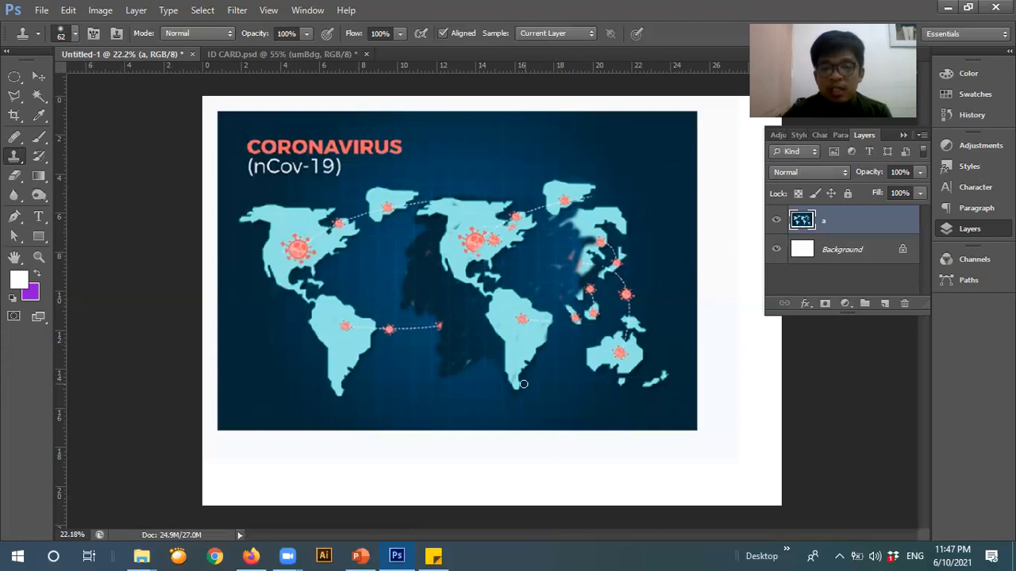
Shrink the coronavirus map layer to about 40% width and 38% height in the canvas's upper-left corner.
click(39, 76)
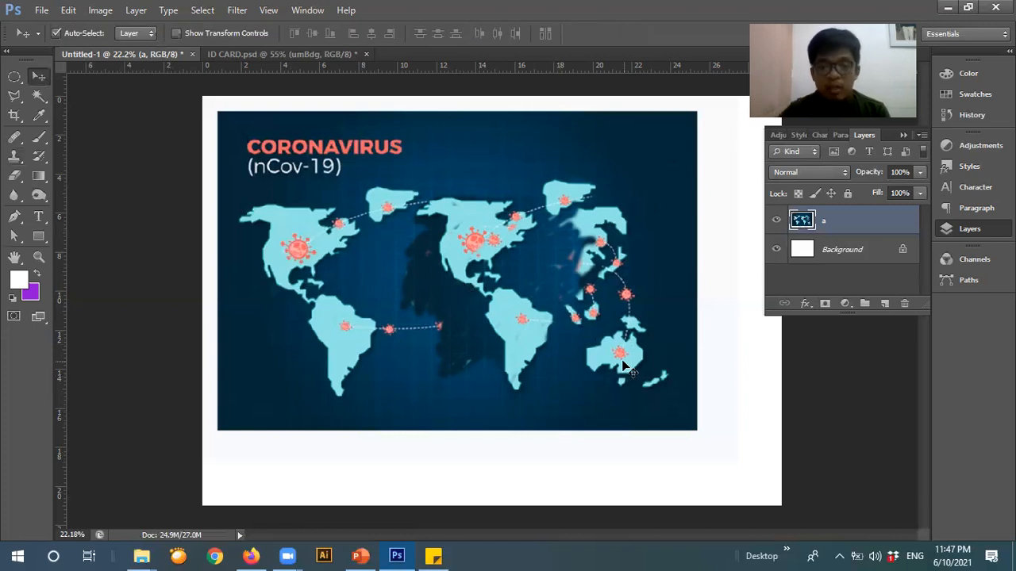
key(ctrl+t)
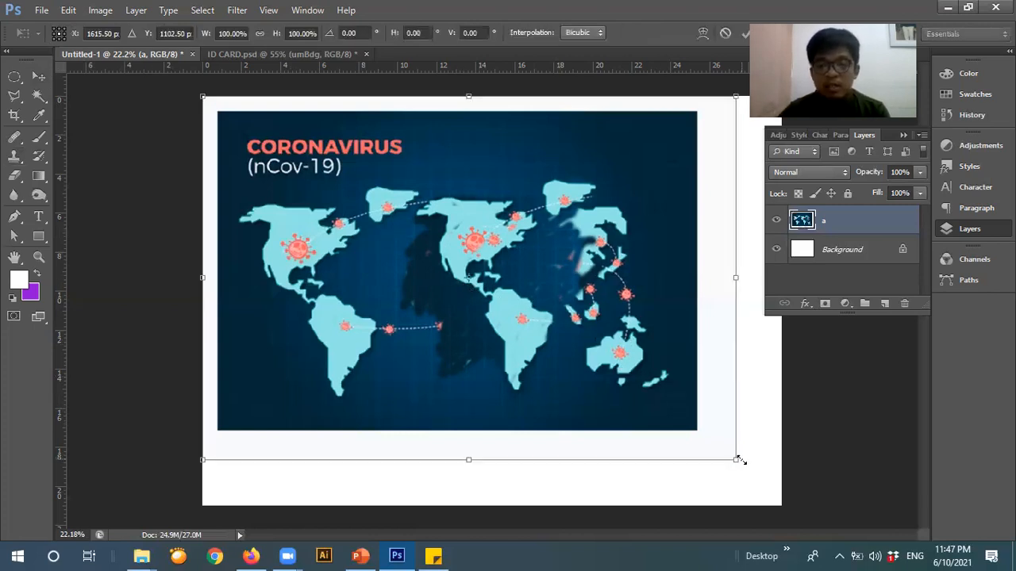
drag(738, 461, 429, 255)
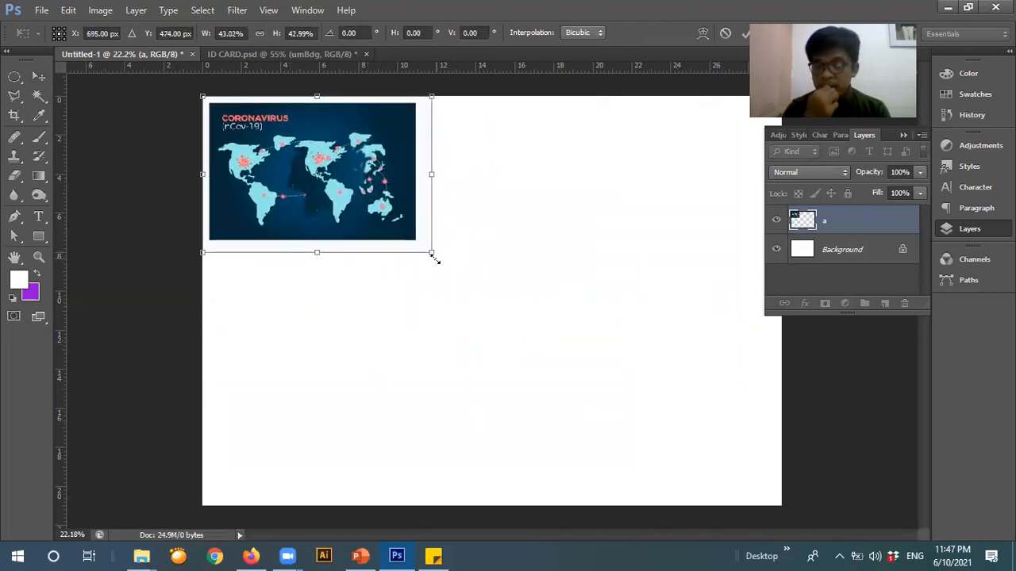
mouse_move(436, 260)
mouse_down()
mouse_move(456, 281)
mouse_move(433, 260)
mouse_up()
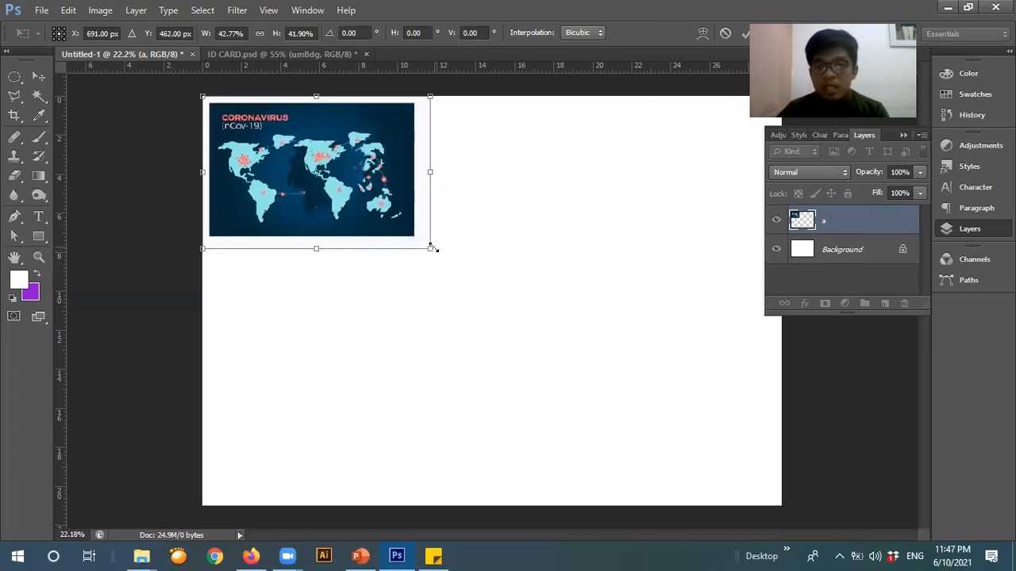
drag(429, 247, 609, 437)
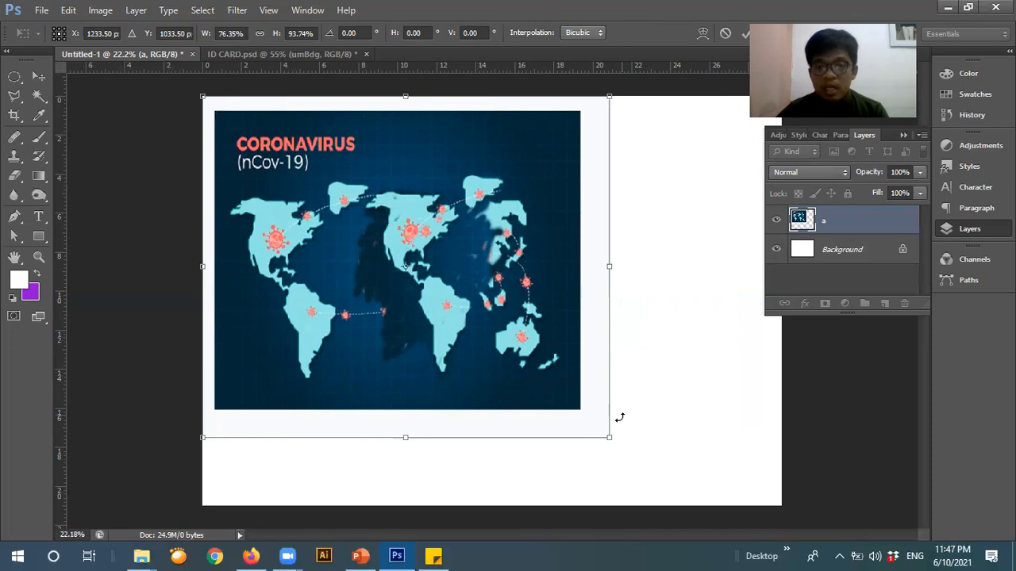
drag(612, 268, 759, 274)
key(ctrl+z)
drag(720, 437, 412, 238)
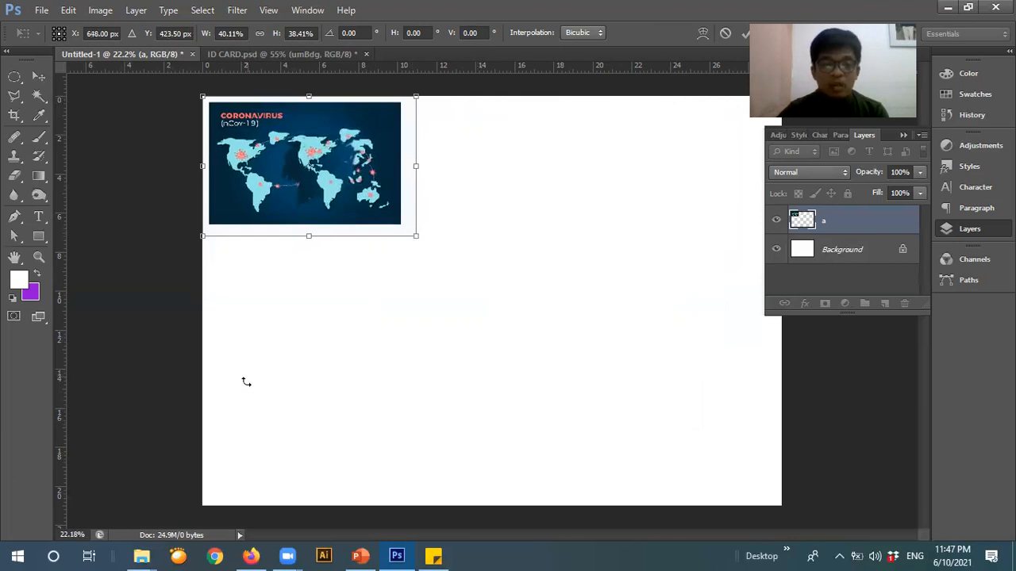
Try to place Picture1.jpg from the #10 Minggu folder on the canvas, and apply the map layer's pending transform.
click(141, 555)
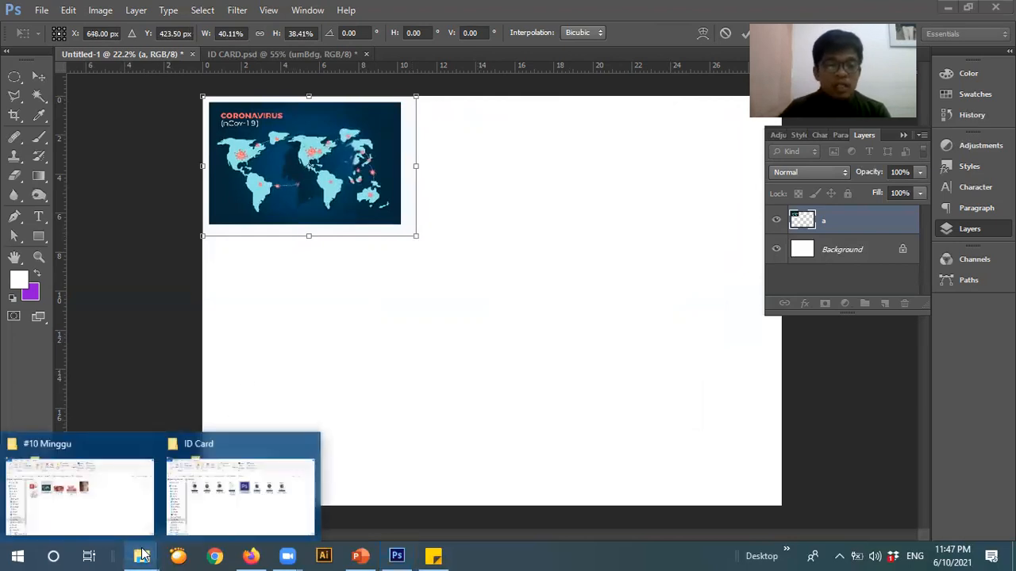
click(111, 516)
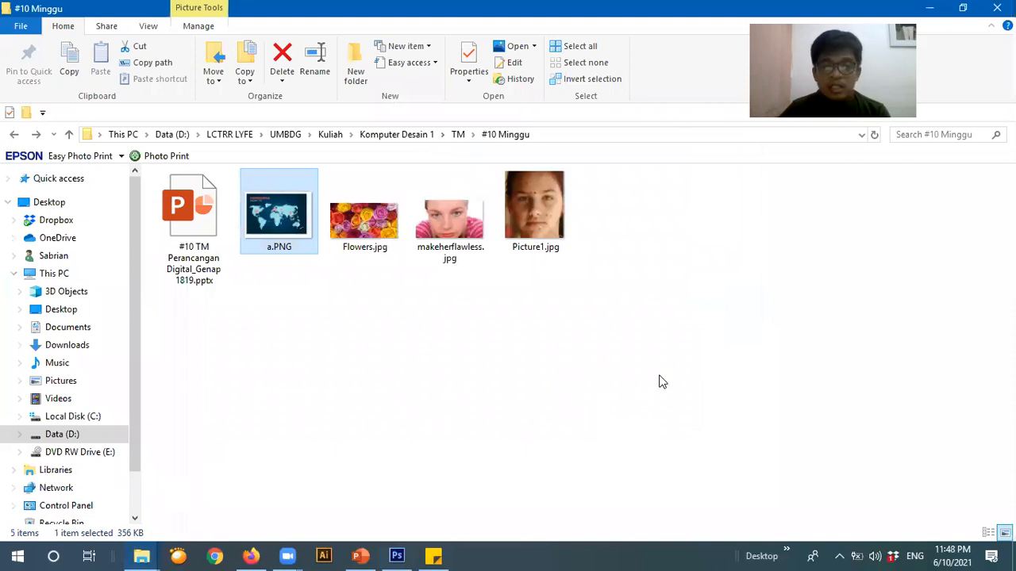
drag(545, 207, 365, 378)
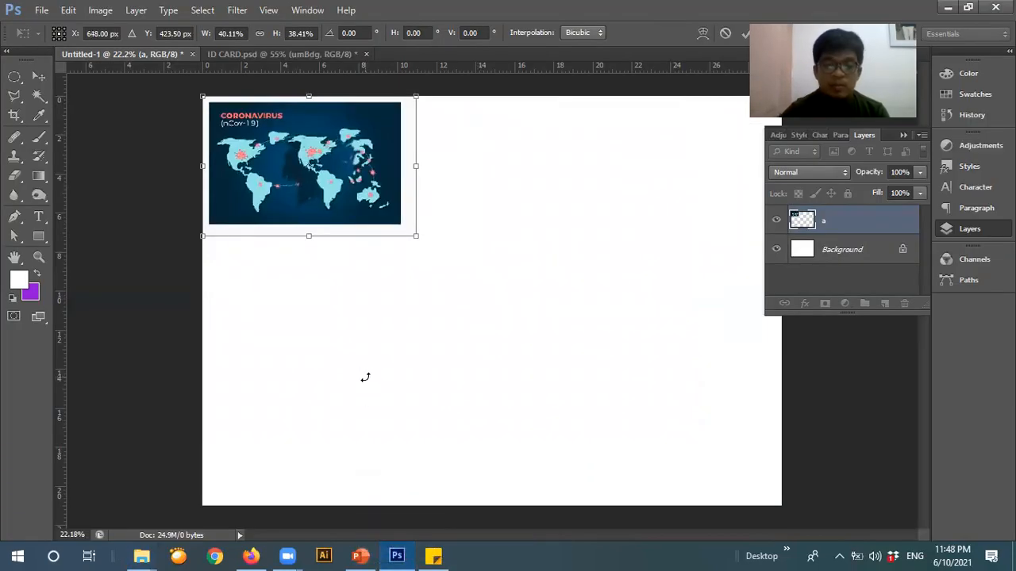
key(Return)
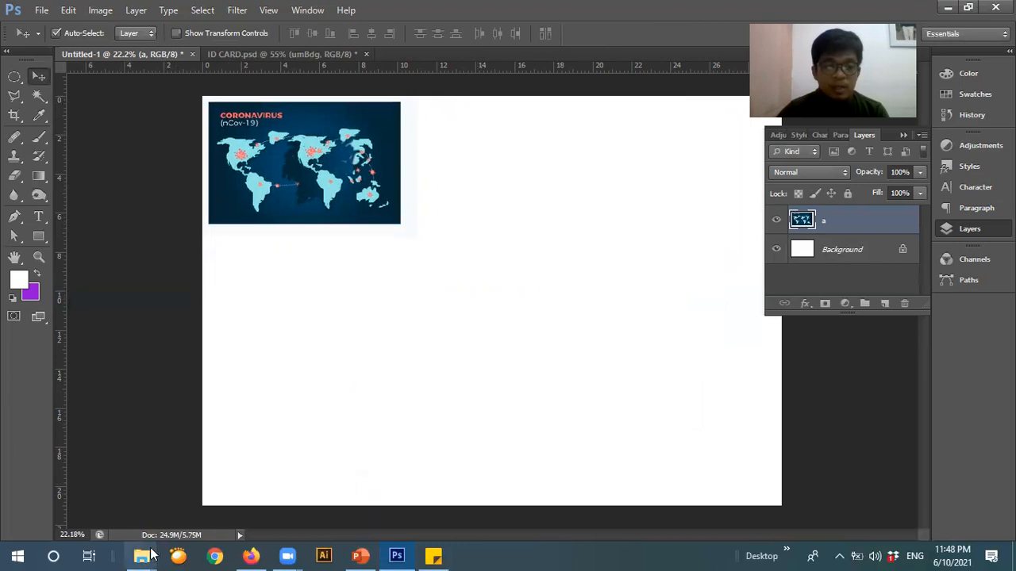
Place Picture1.jpg from the #10 Minggu folder beside the map, scaled to about 164%.
mouse_move(145, 555)
click(136, 503)
drag(554, 220, 526, 351)
drag(584, 196, 670, 98)
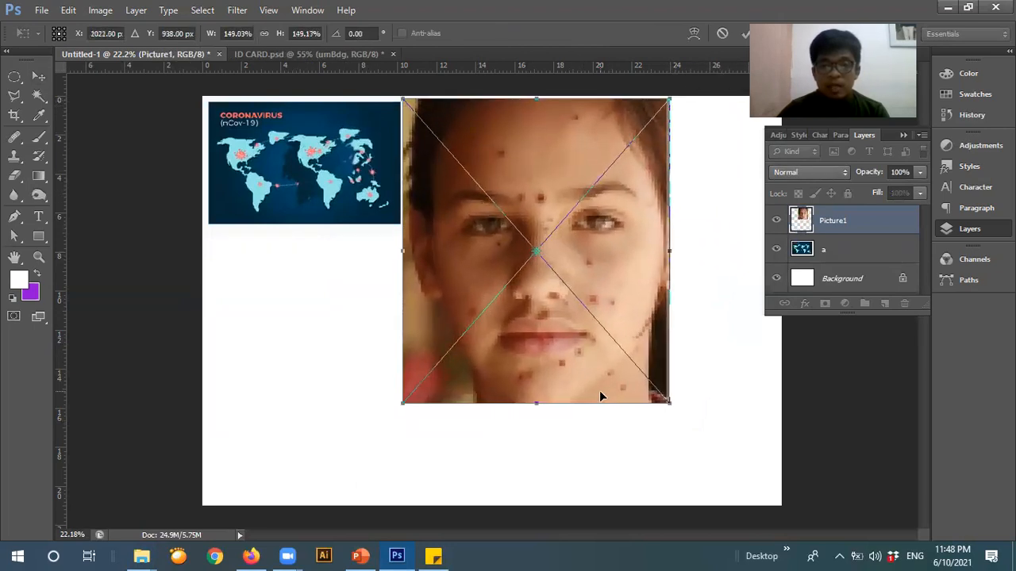
drag(665, 402, 697, 434)
drag(649, 340, 672, 368)
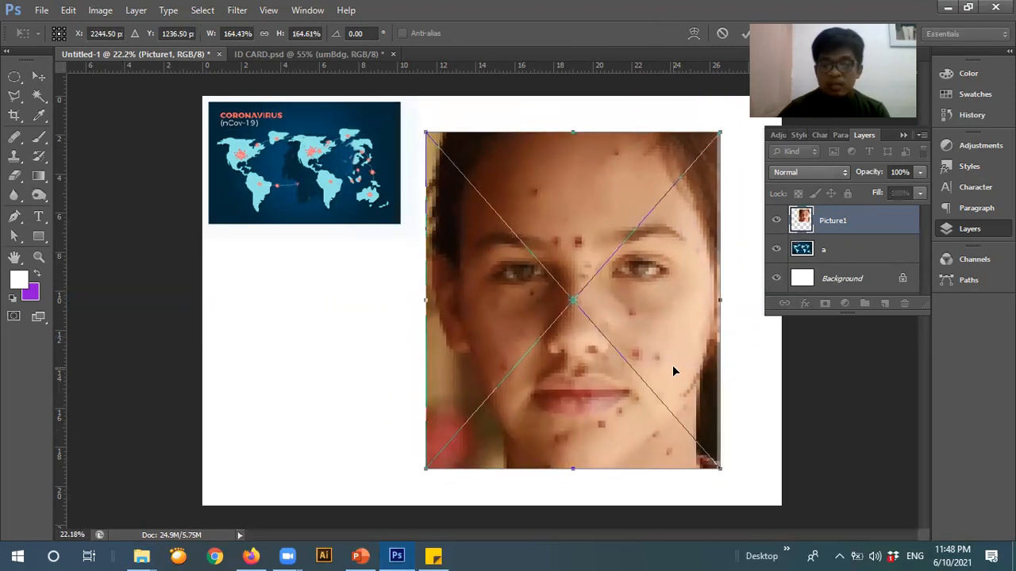
key(Return)
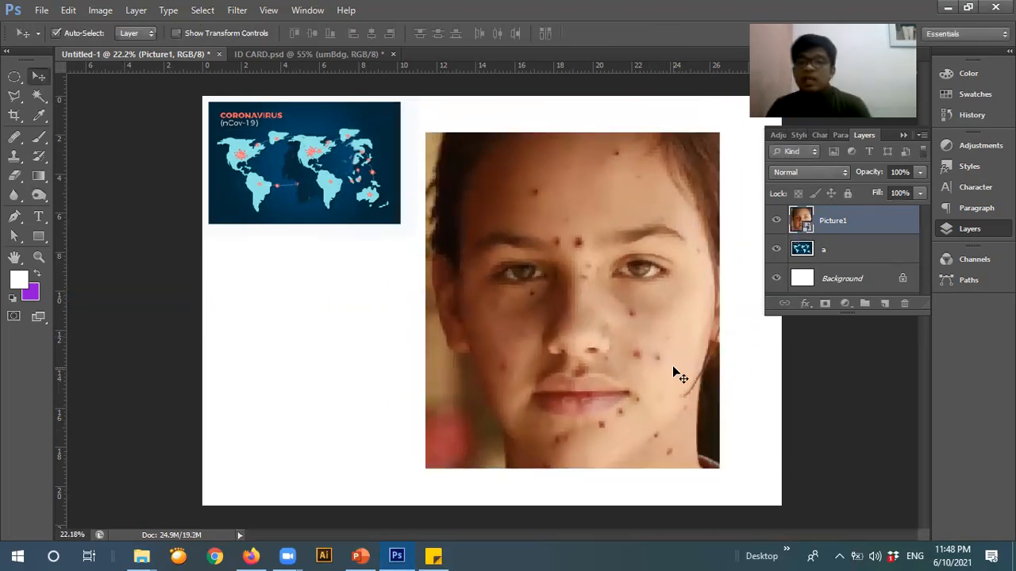
Activate the Healing Brush Tool for the portrait and rasterize the Picture1 layer.
scroll(640, 239, up, 1)
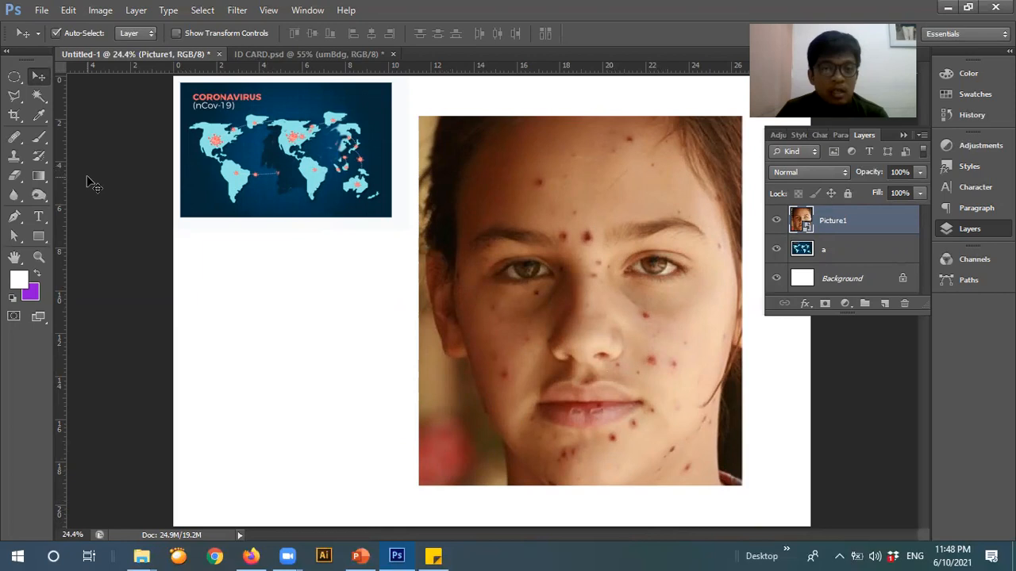
click(16, 141)
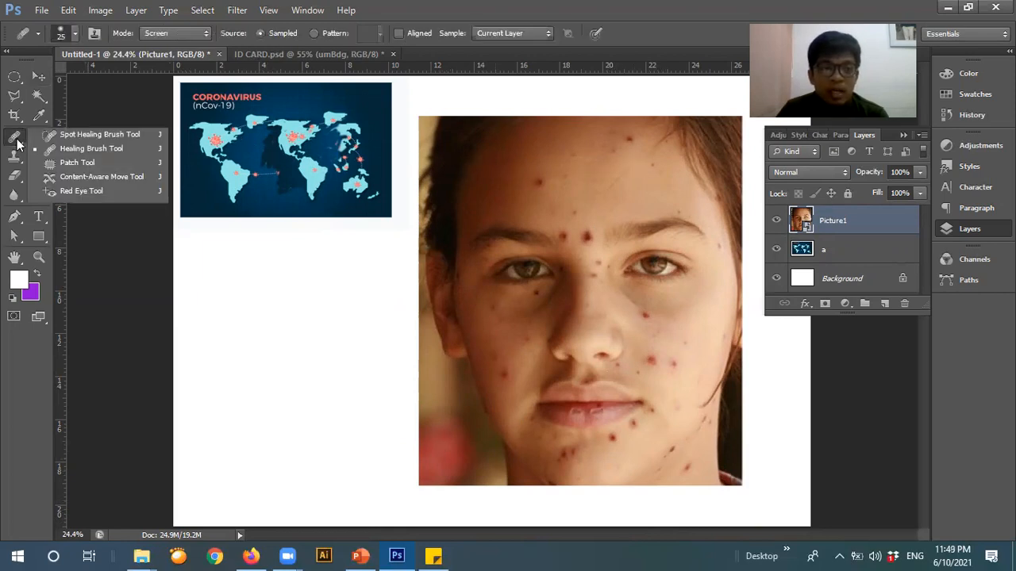
click(83, 149)
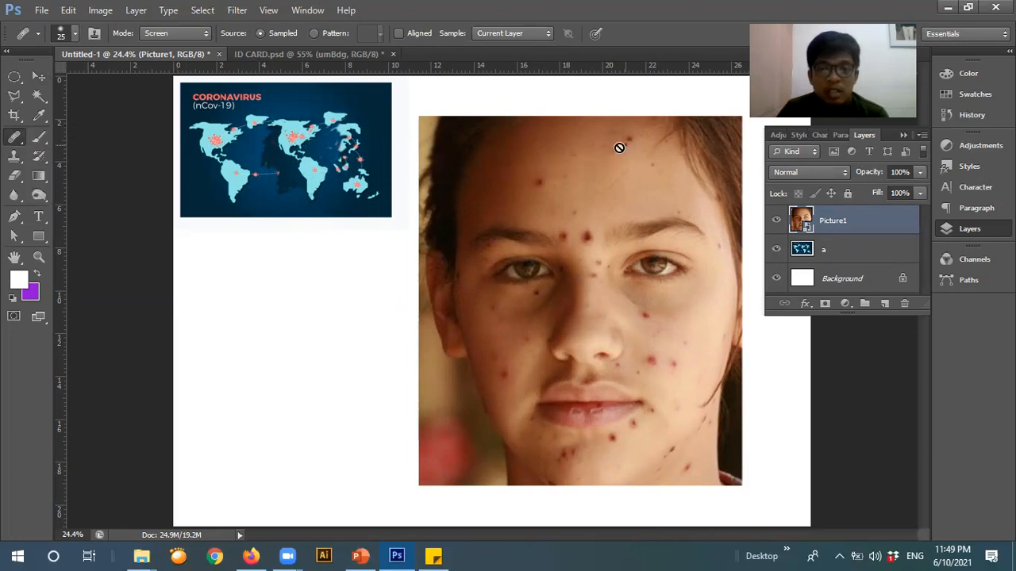
click(595, 184)
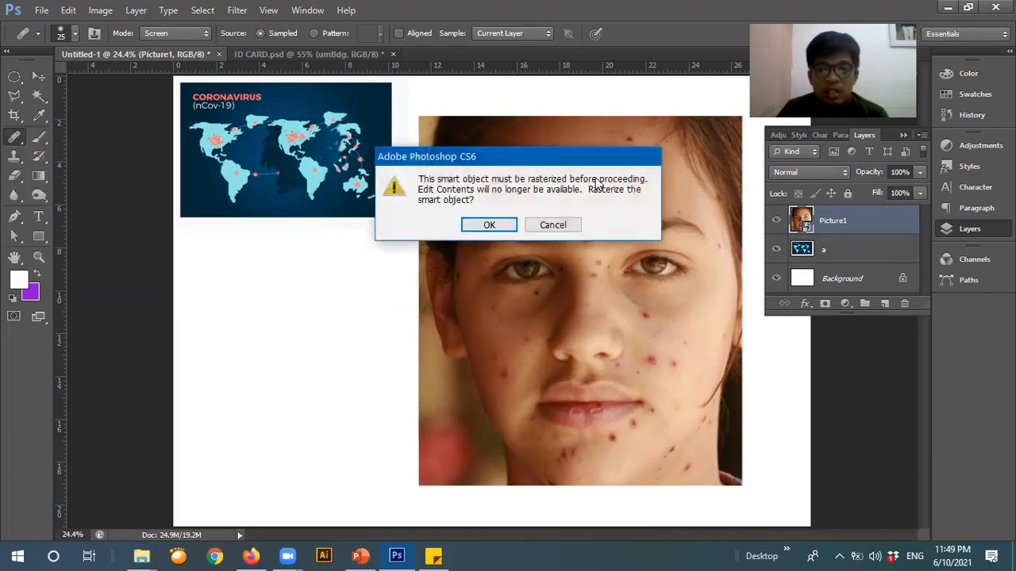
click(489, 225)
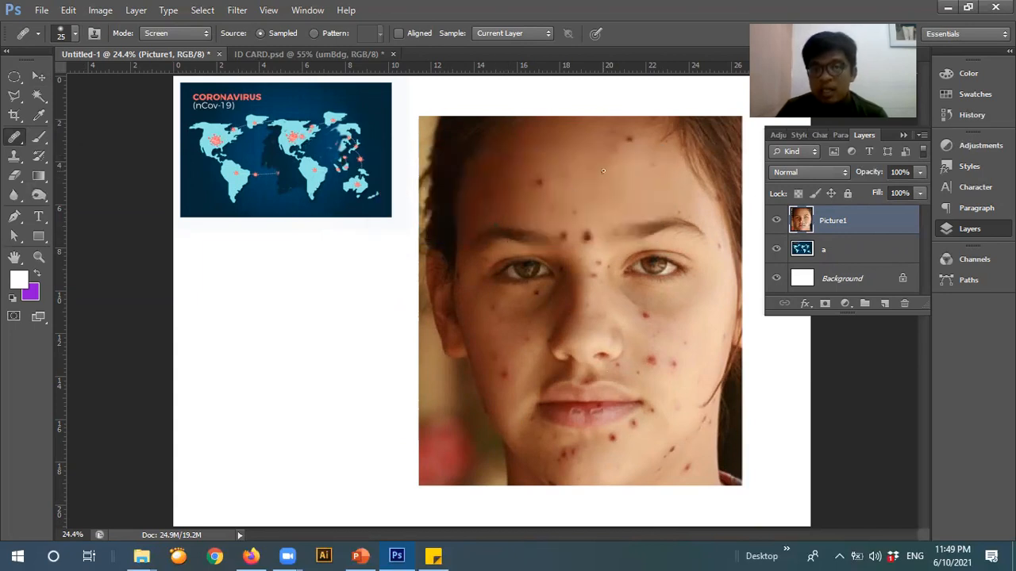
Heal the red blemish near the hairline on the upper-right forehead, sampling the clean skin right beside it.
scroll(626, 160, up, 1)
scroll(626, 160, up, 1)
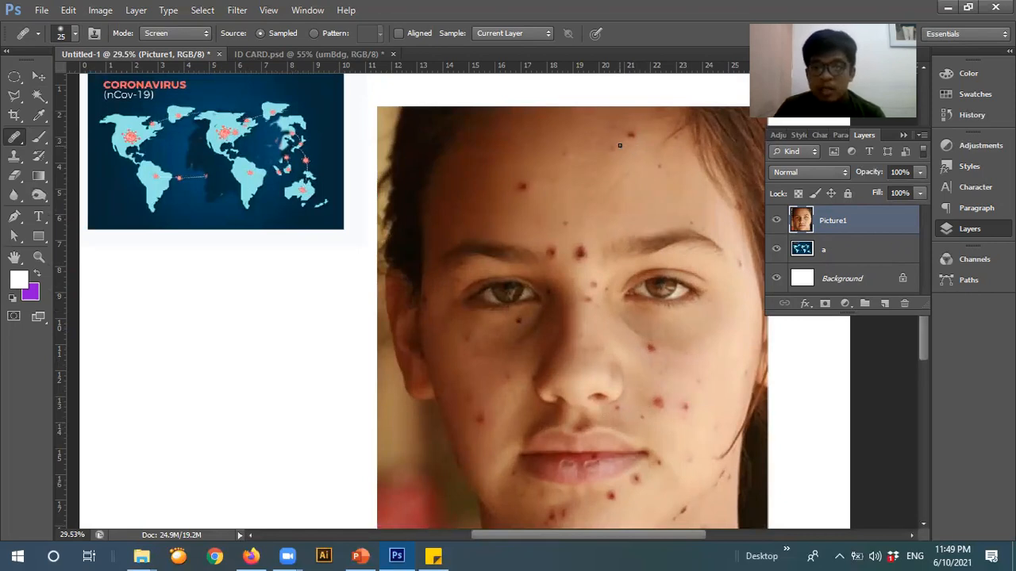
scroll(619, 145, up, 1)
scroll(650, 146, up, 1)
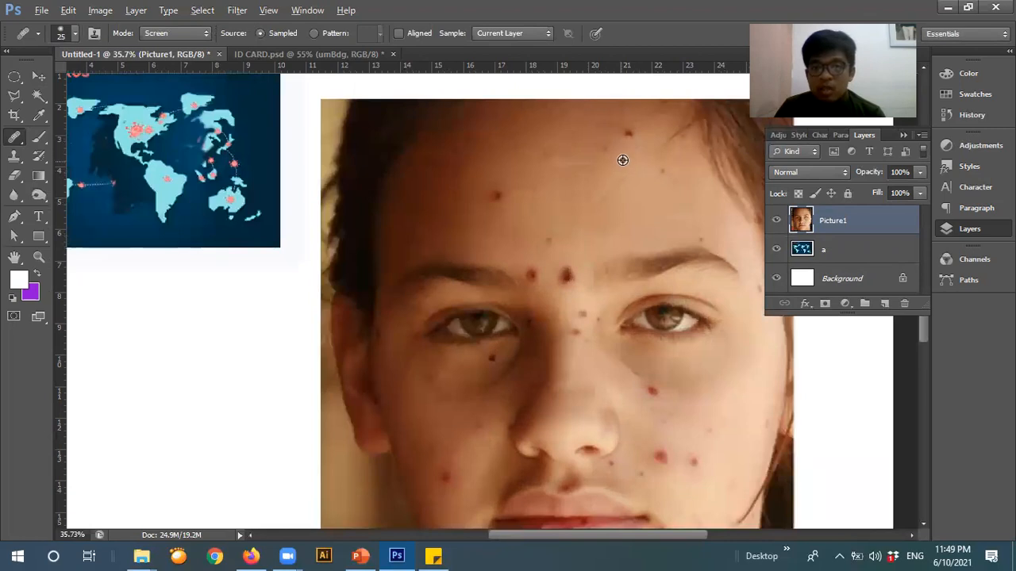
key(alt)
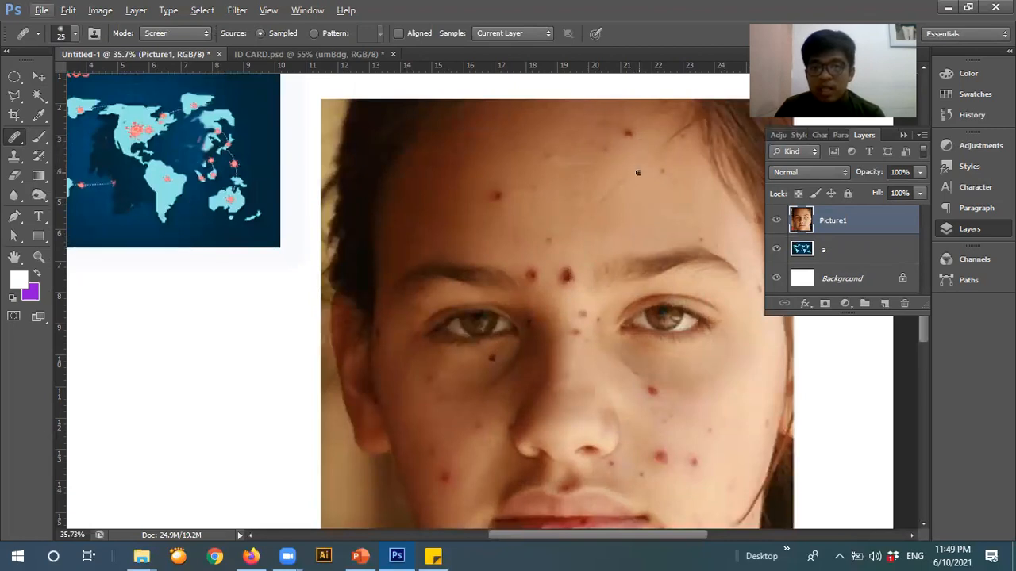
scroll(638, 172, up, 2)
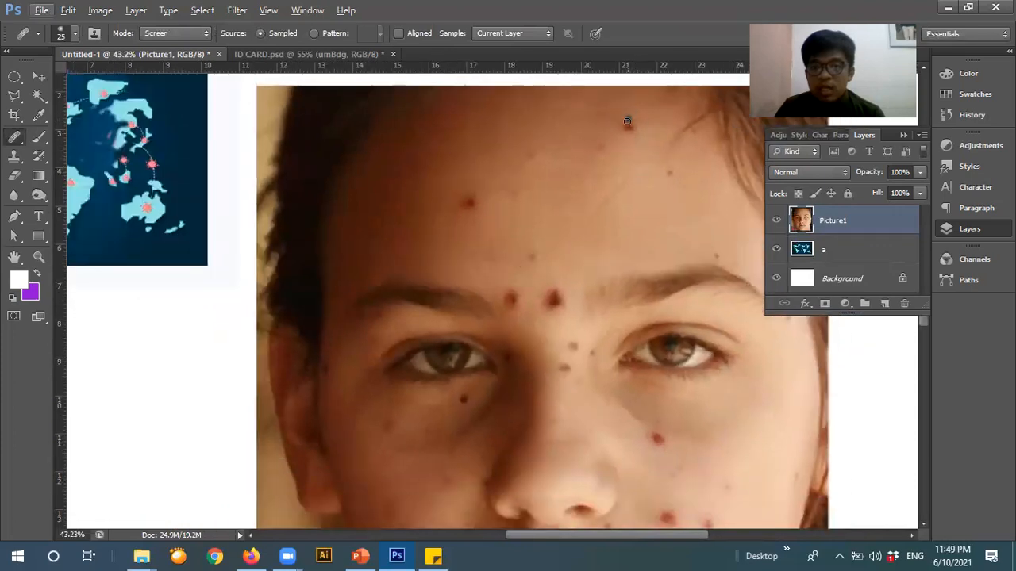
key(alt)
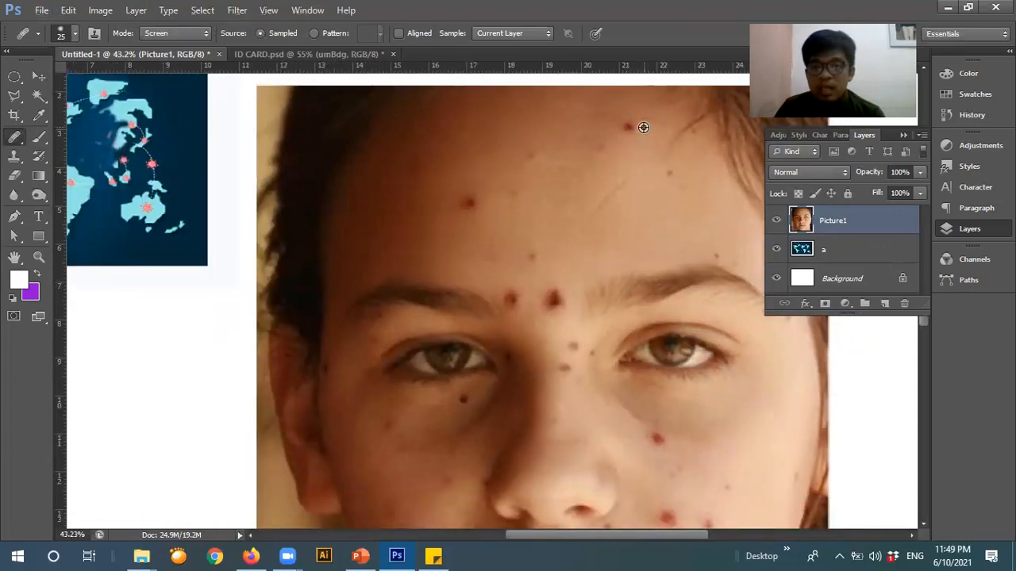
alt+click(644, 127)
click(627, 124)
mouse_move(630, 122)
mouse_down()
mouse_move(645, 131)
mouse_move(627, 129)
mouse_move(627, 139)
mouse_up()
Heal over the dark blemish on the left side of the forehead, using adjacent clean skin as the source.
scroll(630, 163, down, 2)
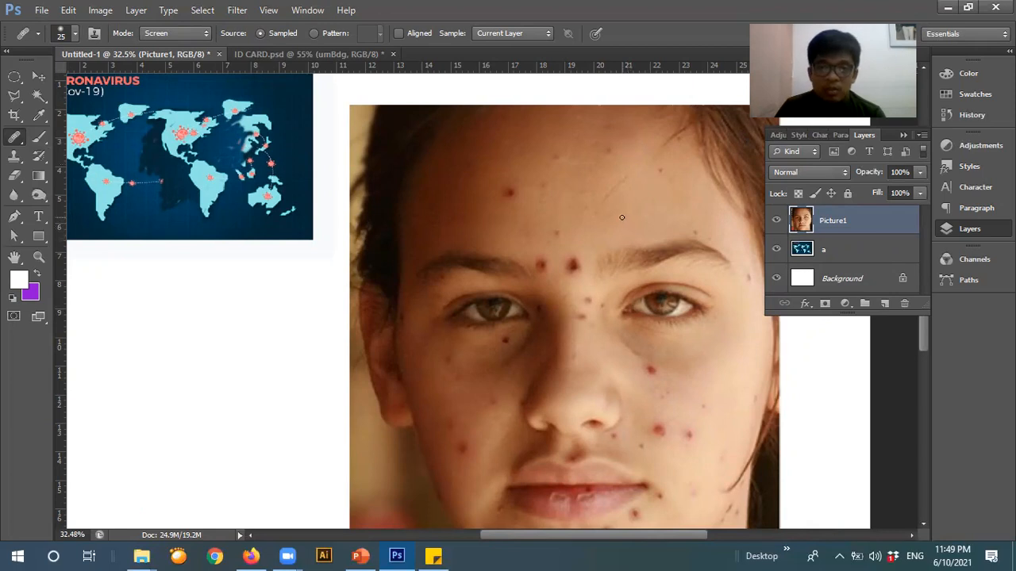
alt+click(530, 192)
drag(512, 190, 511, 194)
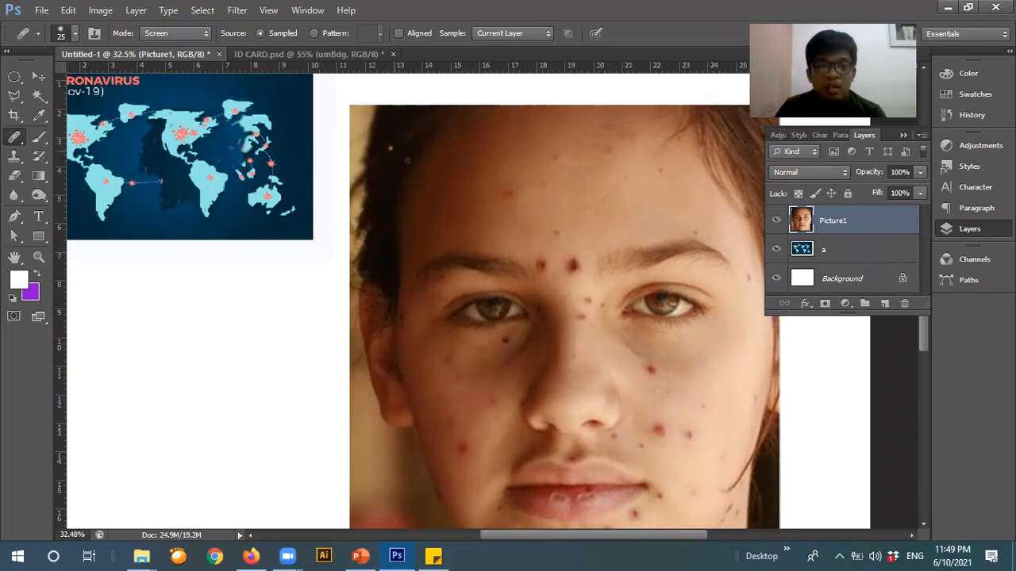
scroll(531, 195, up, 2)
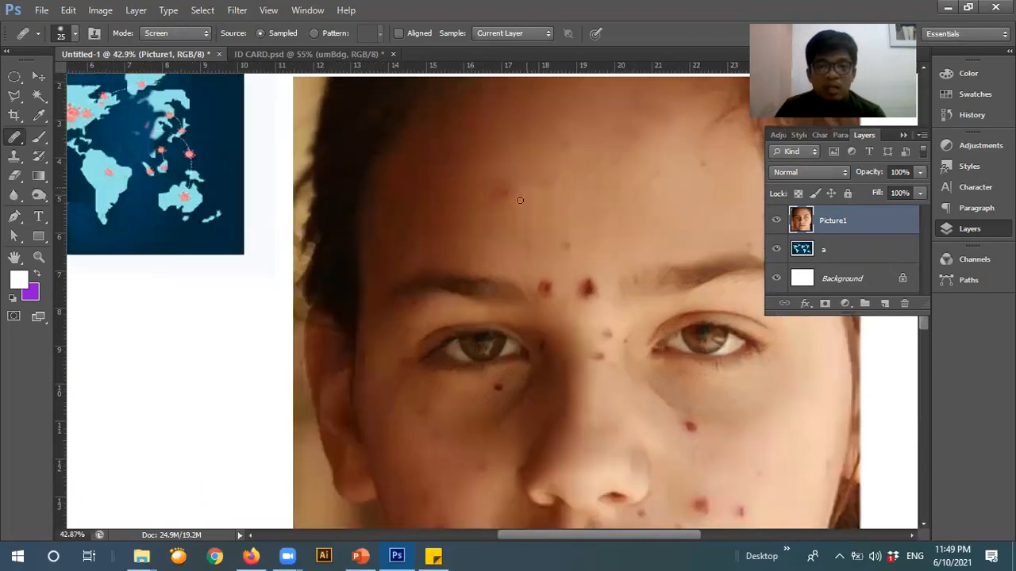
scroll(525, 193, down, 2)
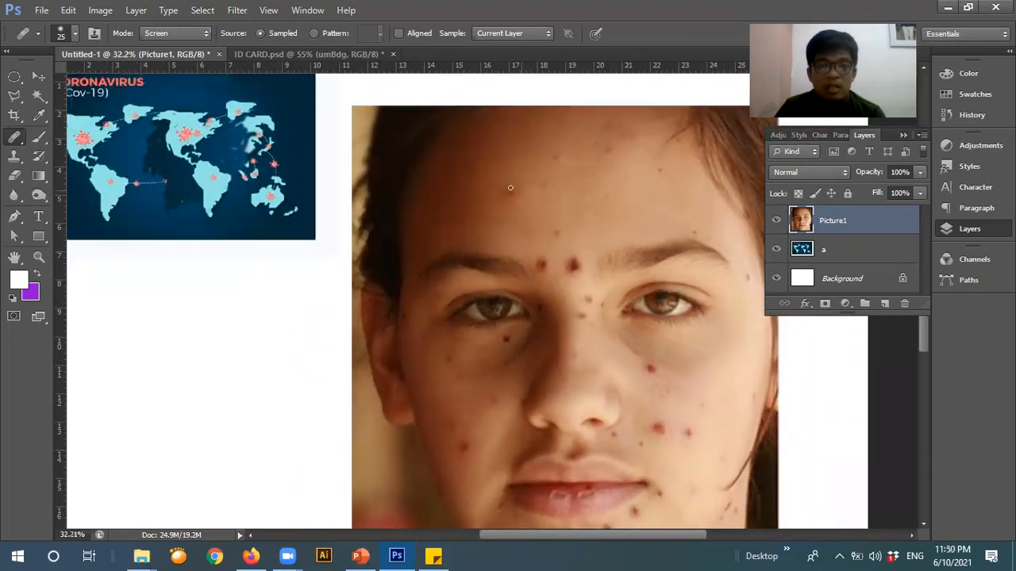
Set the healing brush size to 81 px and heal the remaining redness of the left forehead blemish from nearby skin.
click(73, 34)
drag(40, 78, 80, 80)
click(450, 143)
key(ctrl+z)
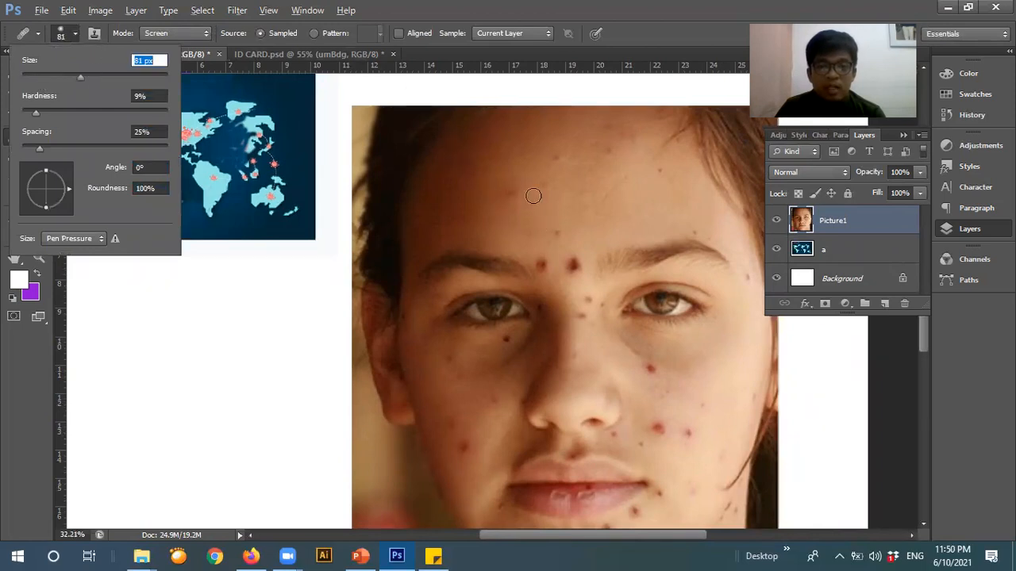
alt+click(533, 196)
drag(510, 191, 509, 197)
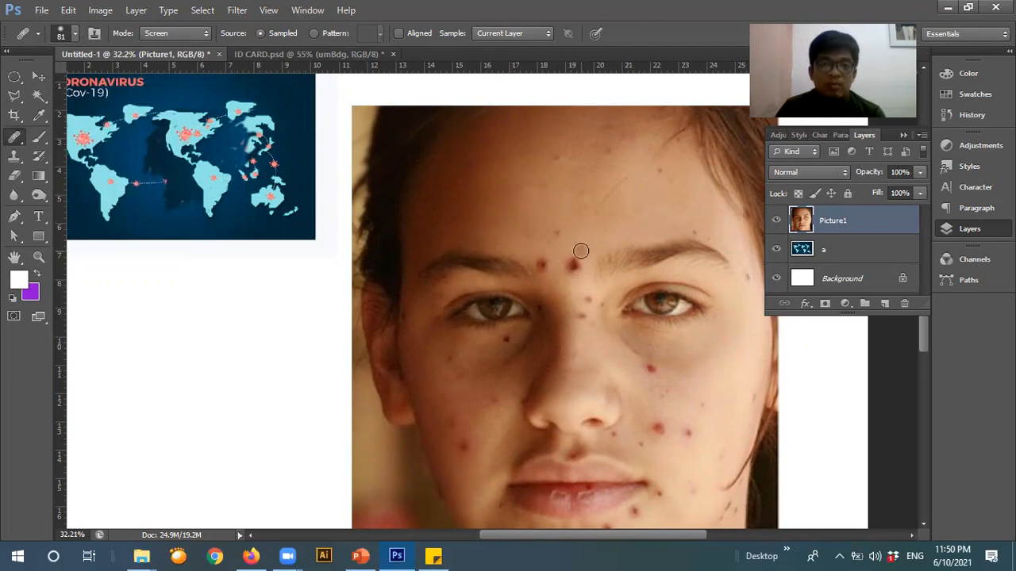
click(197, 37)
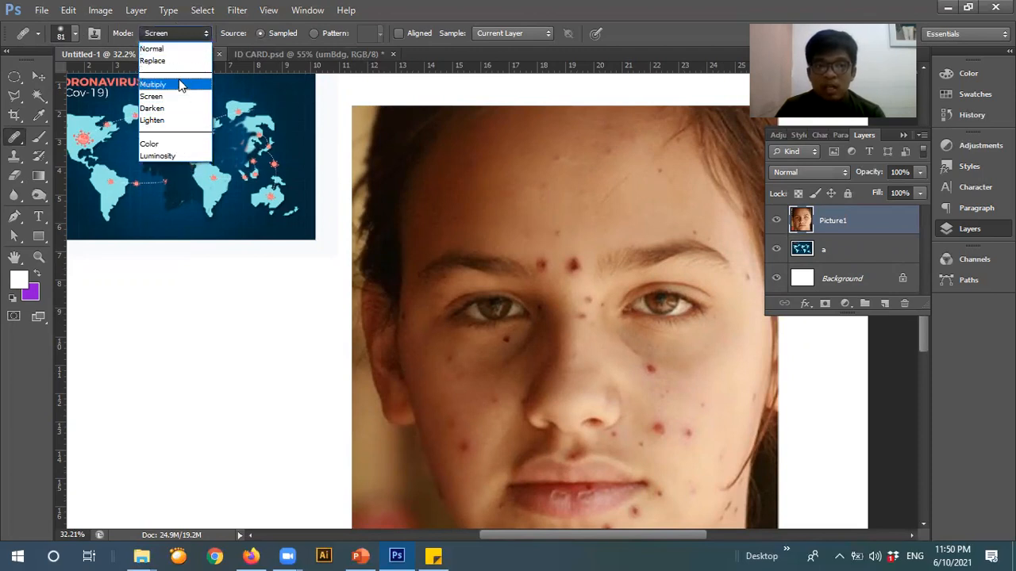
click(197, 32)
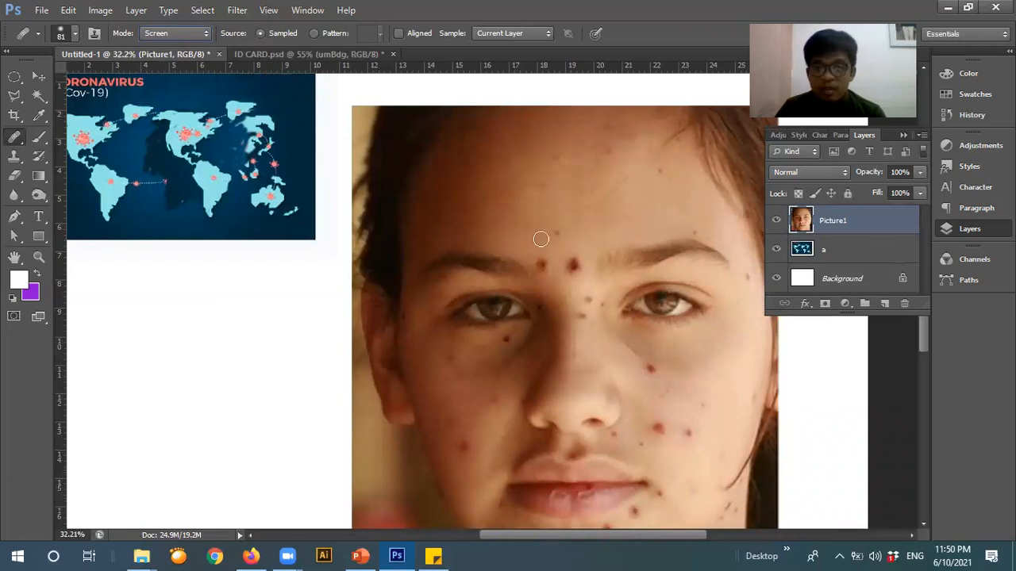
Scale the Picture1 portrait down proportionally and place it directly below the coronavirus map image.
click(38, 76)
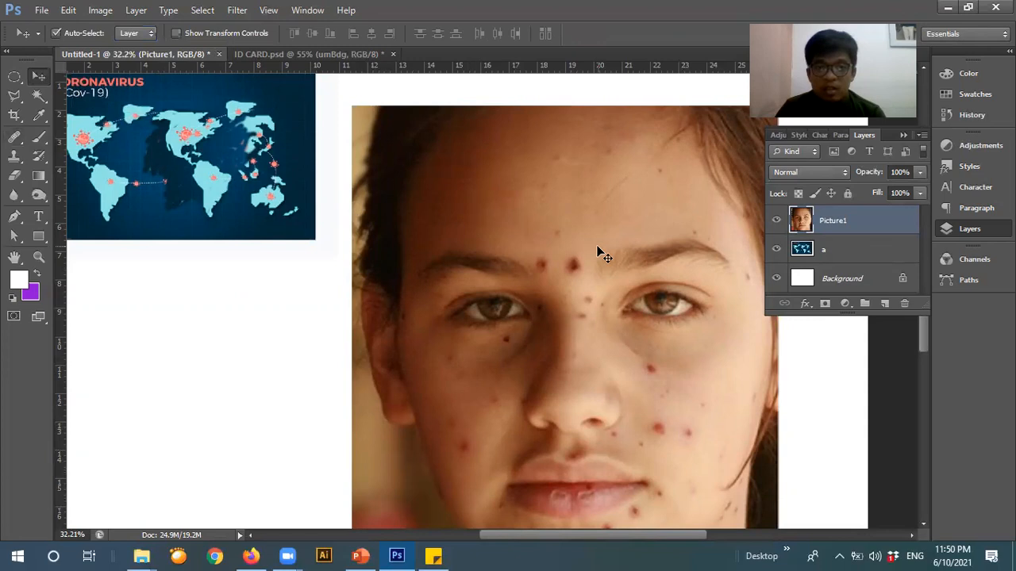
scroll(598, 252, down, 3)
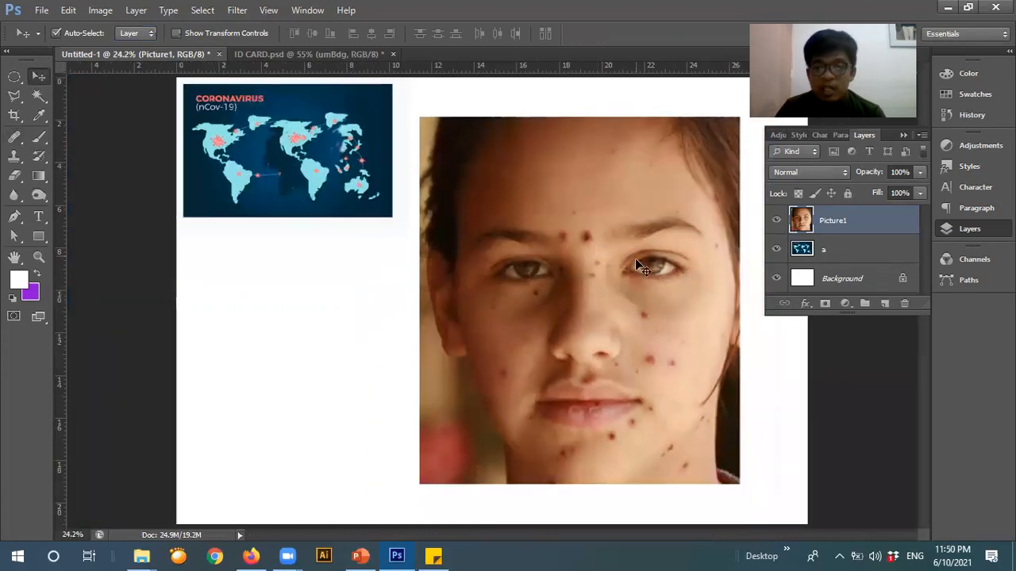
drag(638, 315, 627, 286)
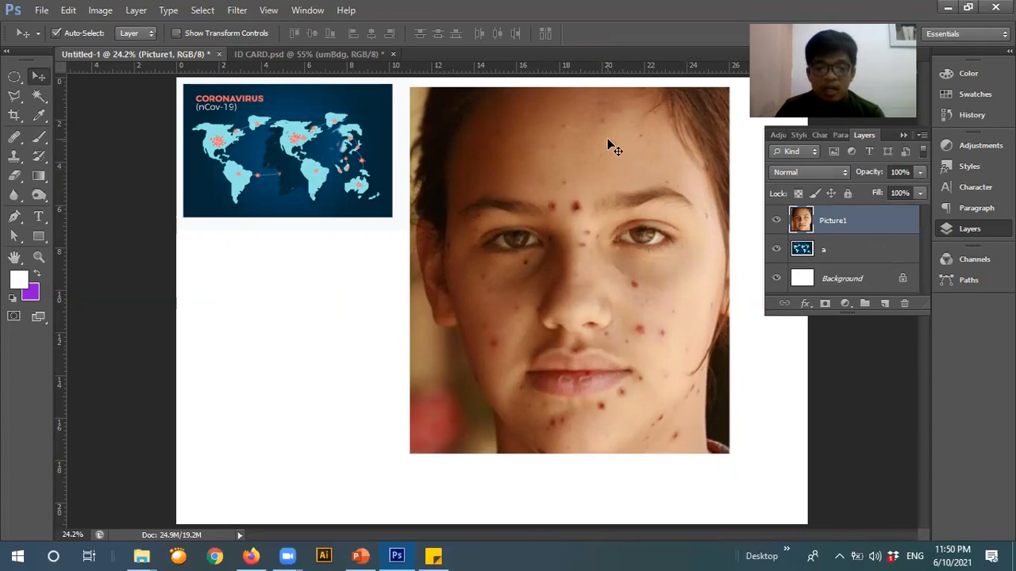
key(ctrl+t)
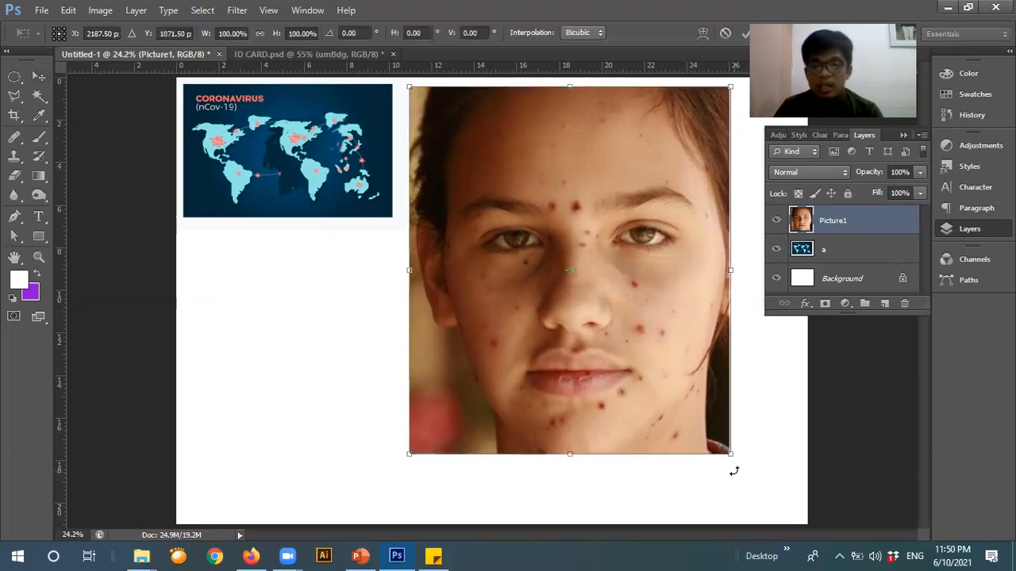
drag(731, 455, 692, 411)
drag(675, 360, 596, 319)
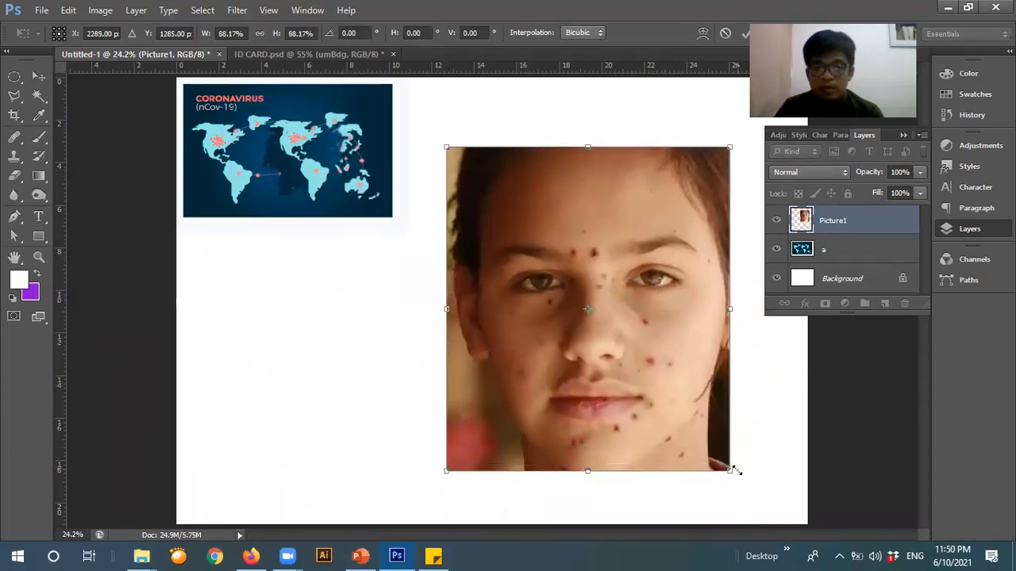
drag(730, 473, 644, 358)
drag(608, 243, 346, 324)
key(Return)
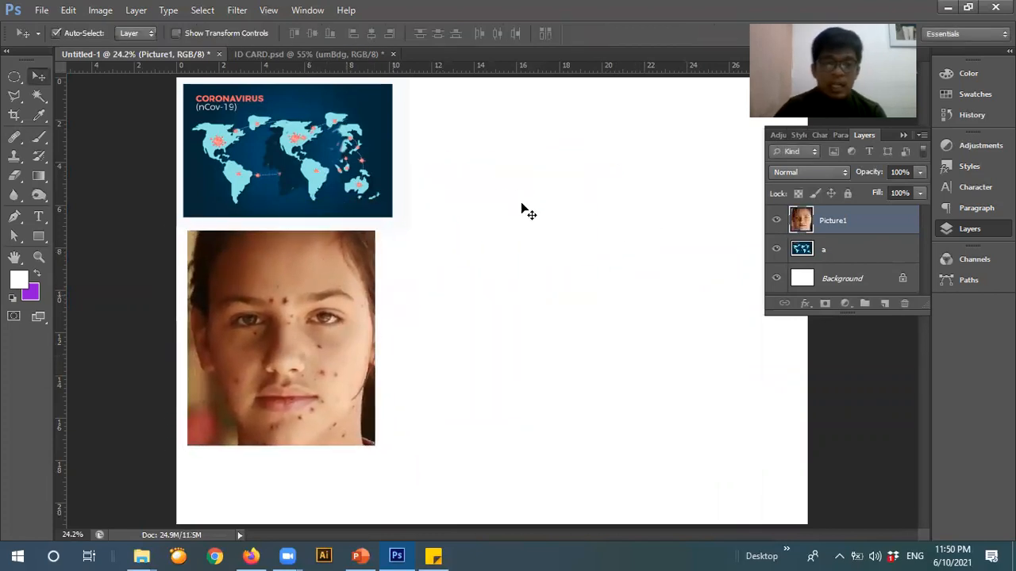
Delete the map layer and the Picture1 portrait layer from the Untitled-1 document.
click(208, 150)
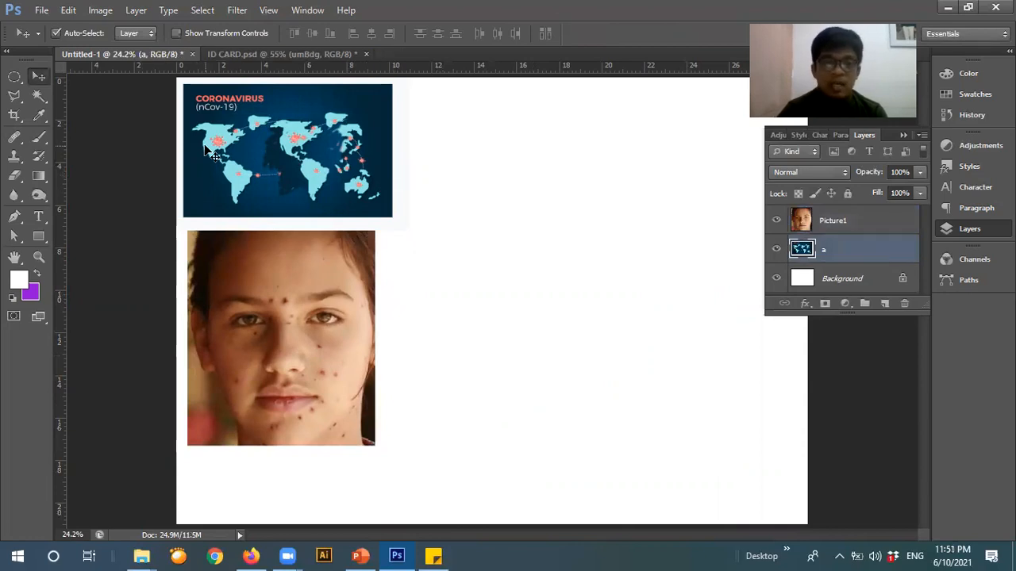
key(Delete)
click(270, 344)
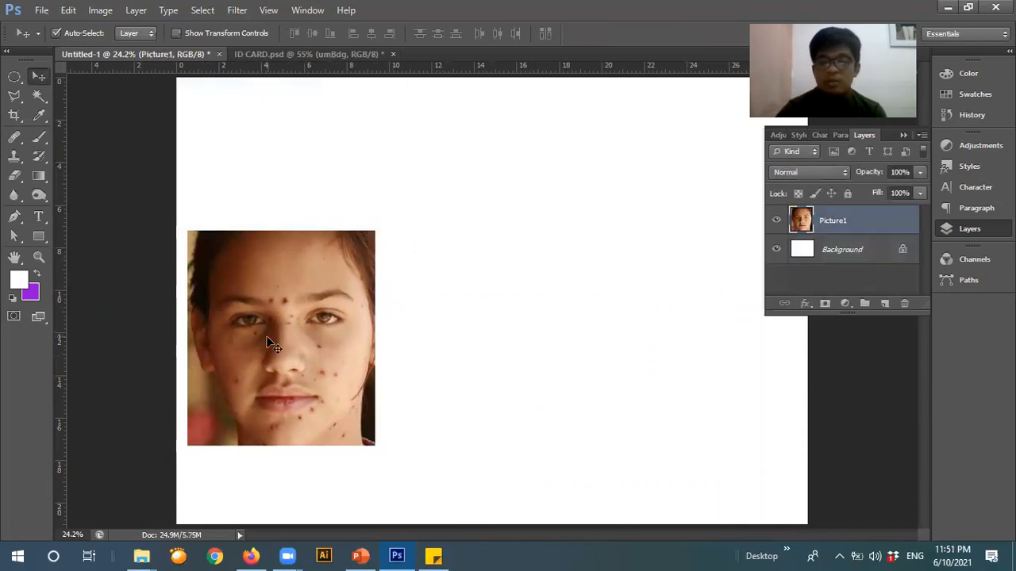
key(Delete)
key(ctrl+0)
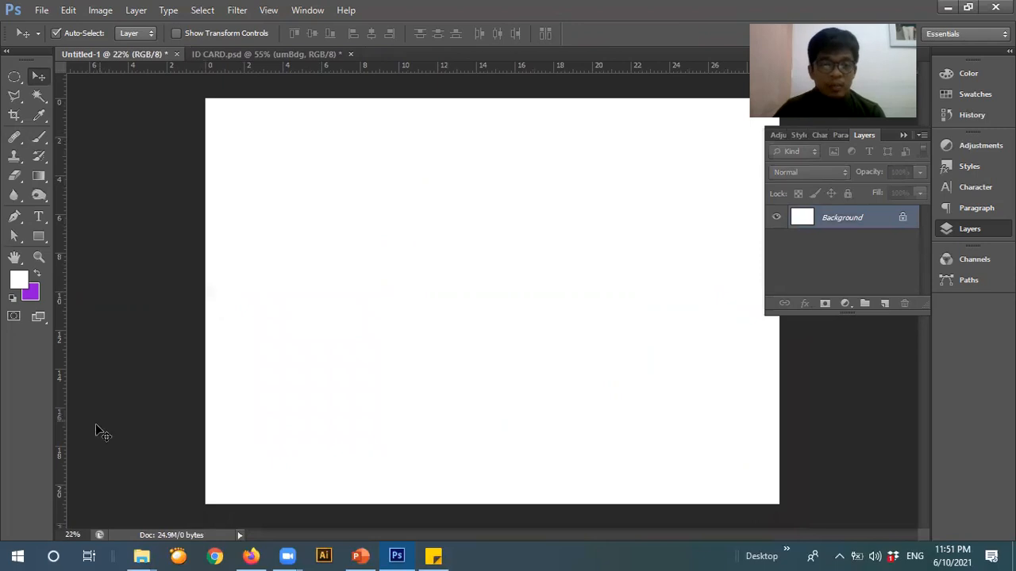
Place makeherflawless.jpg from the #10 Minggu folder into the blank Untitled-1 canvas at its fitted size.
click(142, 556)
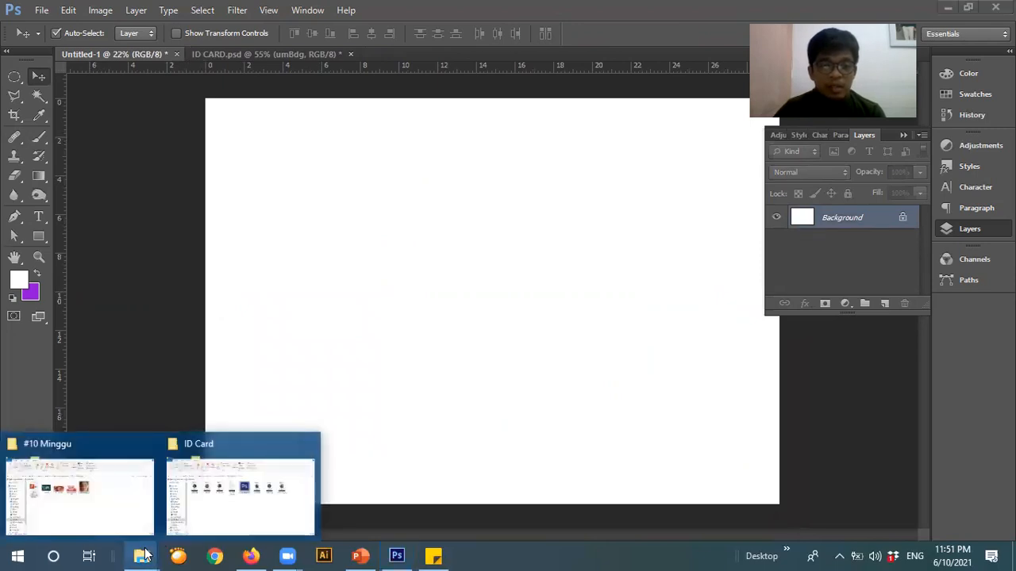
click(102, 531)
click(436, 379)
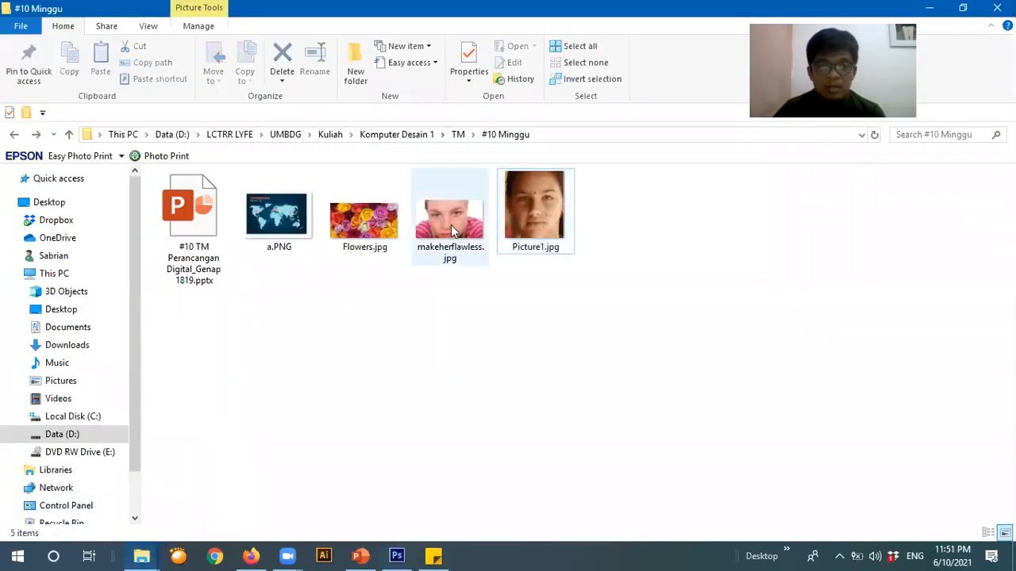
drag(451, 226, 465, 310)
key(Return)
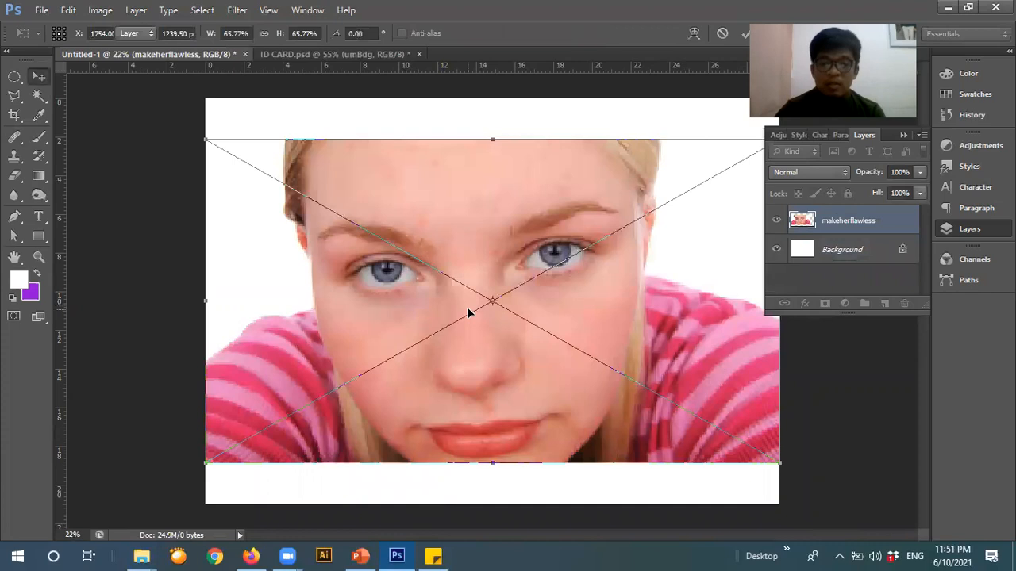
scroll(468, 311, down, 1)
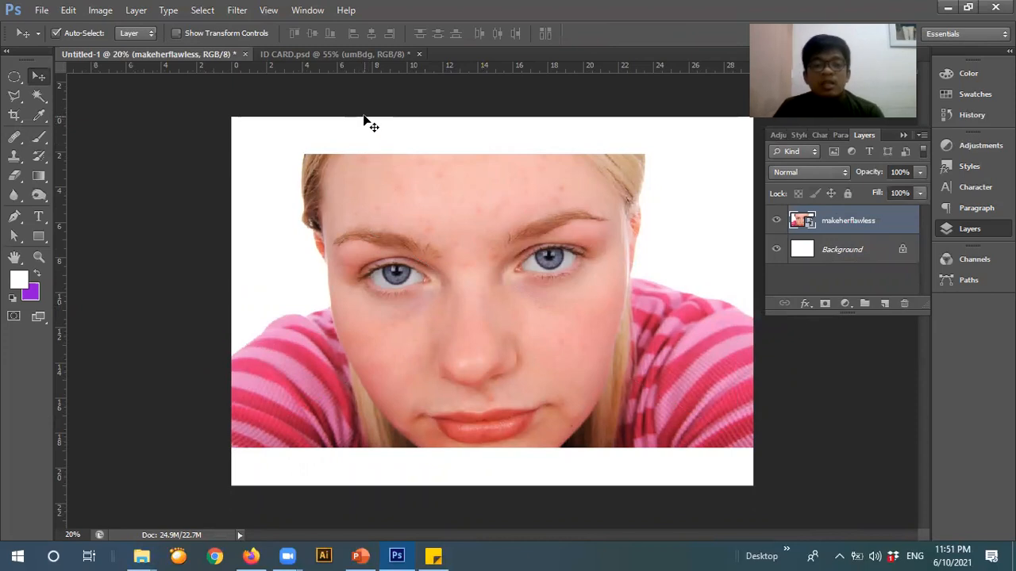
Rasterize the makeherflawless layer so that image adjustments can be applied to it.
click(100, 10)
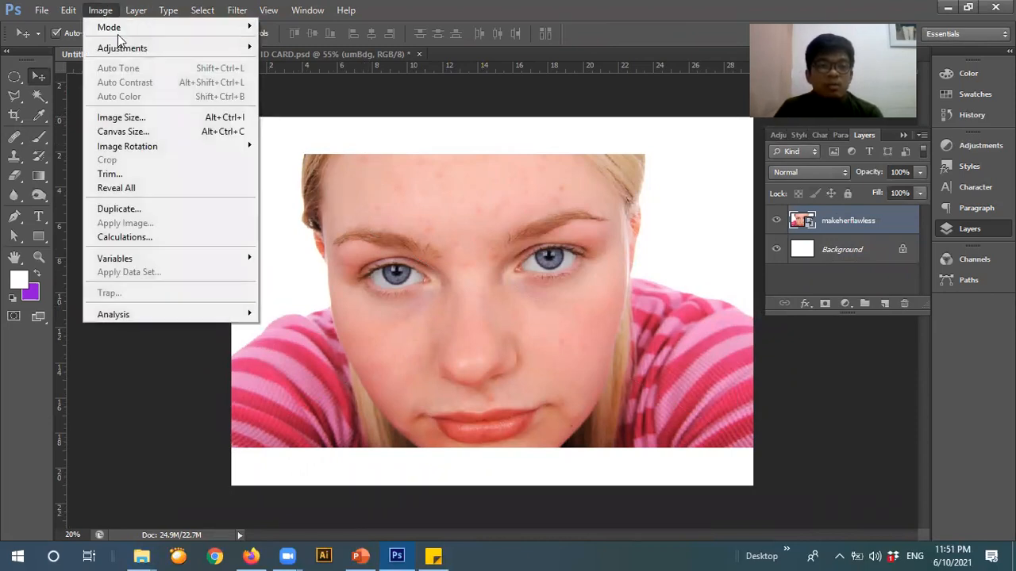
mouse_move(119, 47)
click(675, 276)
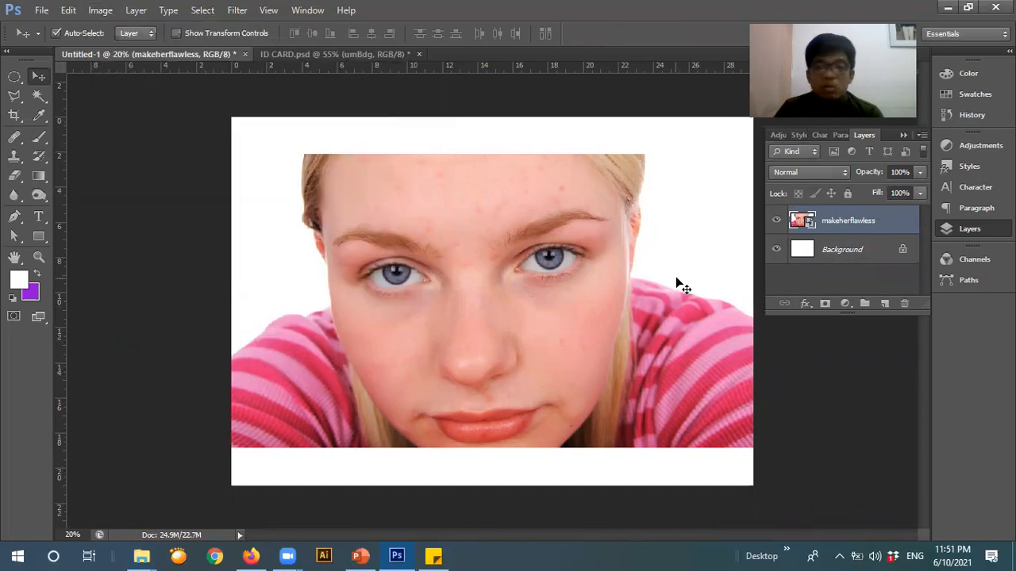
right_click(827, 219)
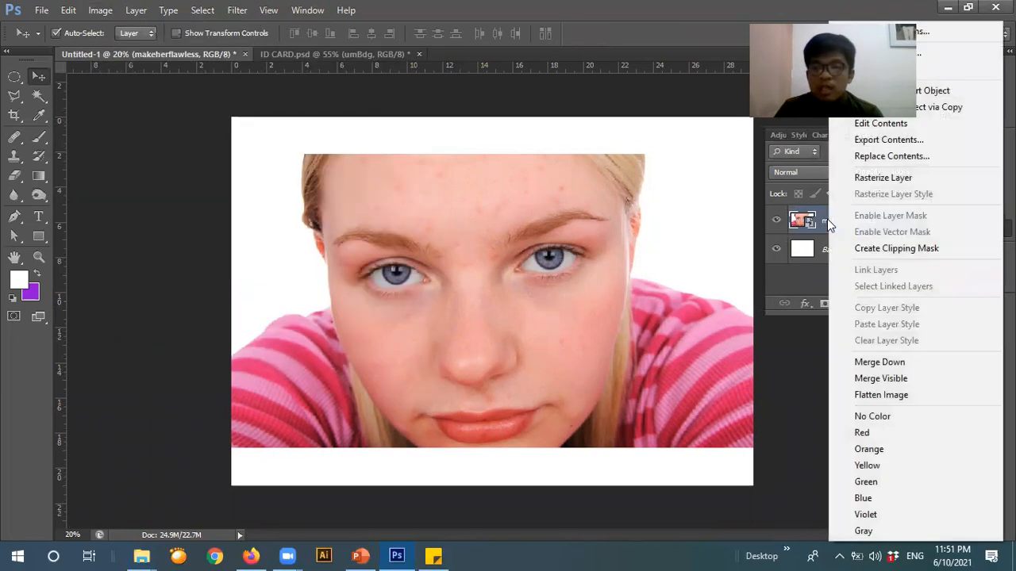
click(877, 178)
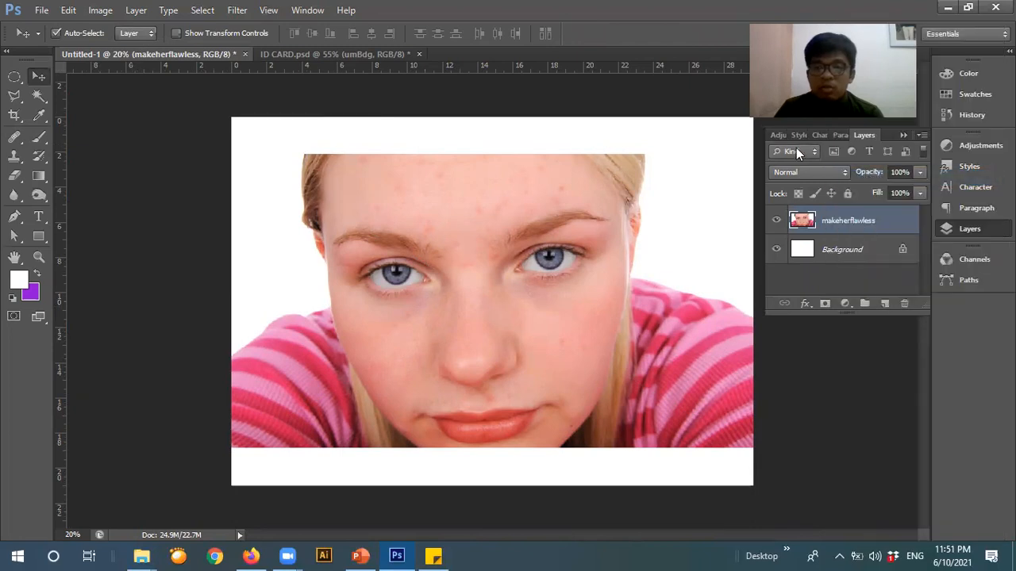
Brighten the makeherflawless portrait with a Curves adjustment, raising an RGB midpoint to input 142 and output 153.
click(101, 13)
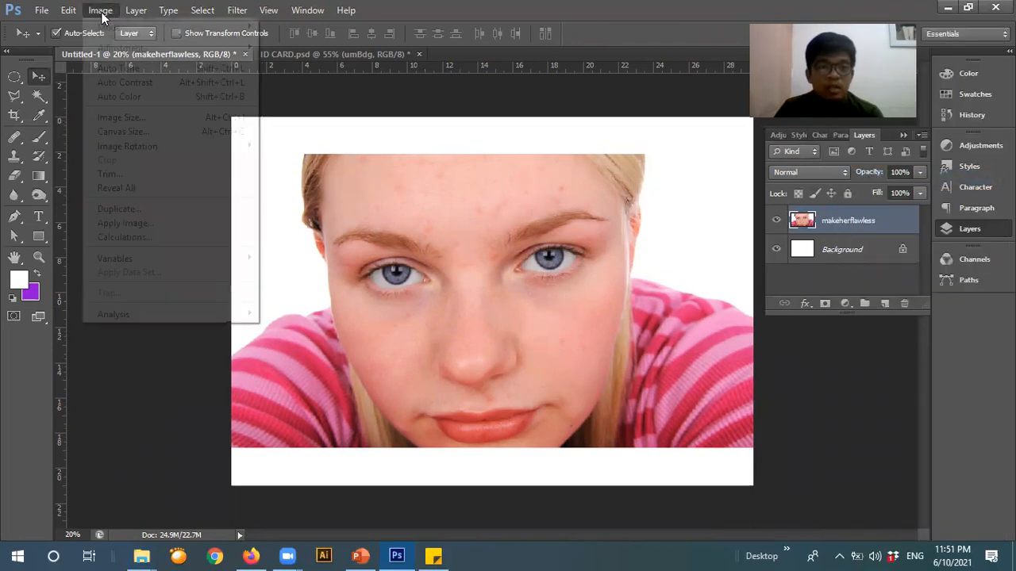
mouse_move(130, 54)
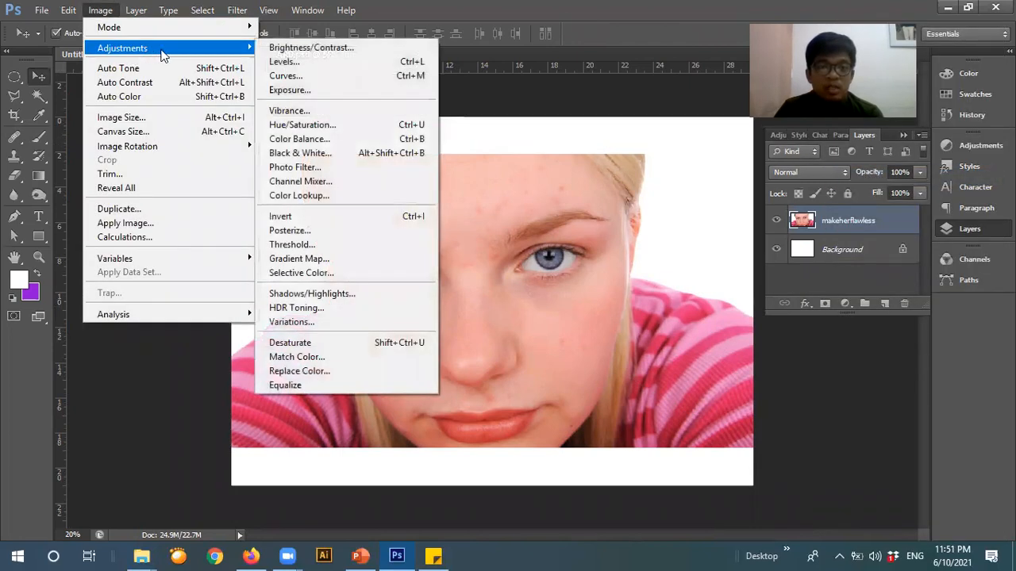
click(306, 73)
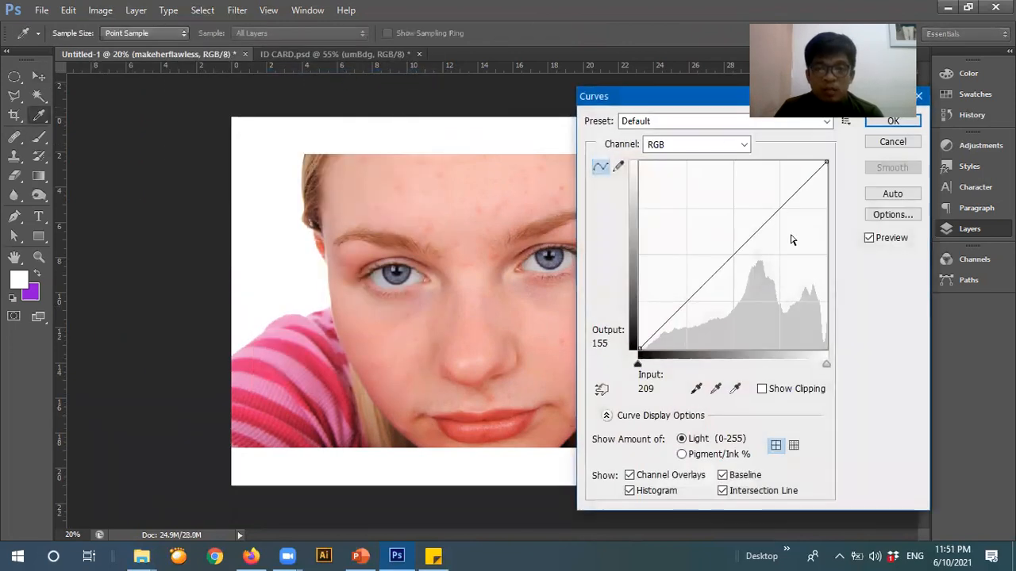
drag(708, 95, 815, 154)
click(778, 136)
click(778, 136)
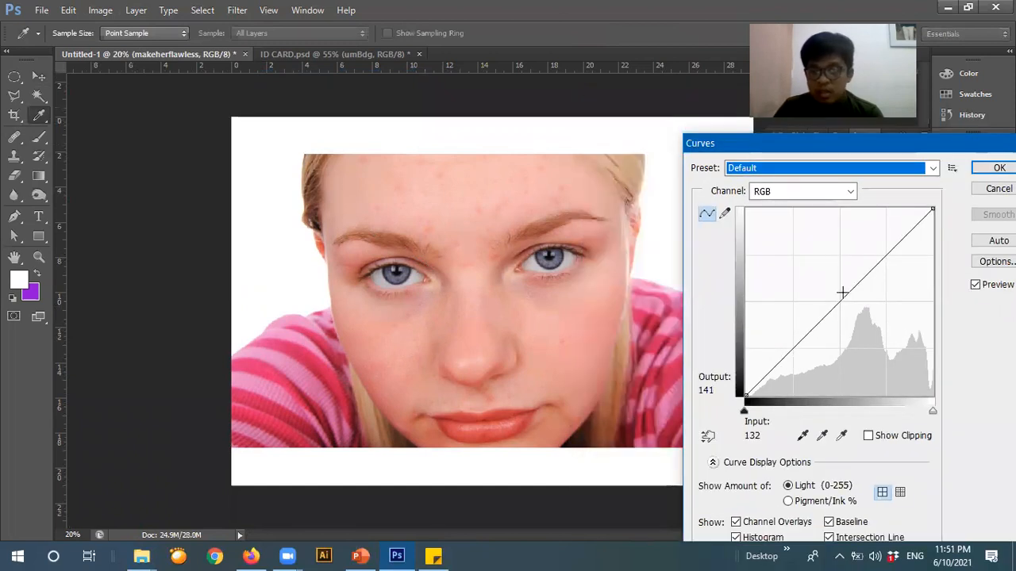
mouse_move(841, 296)
mouse_down()
mouse_move(853, 303)
mouse_move(849, 283)
mouse_up()
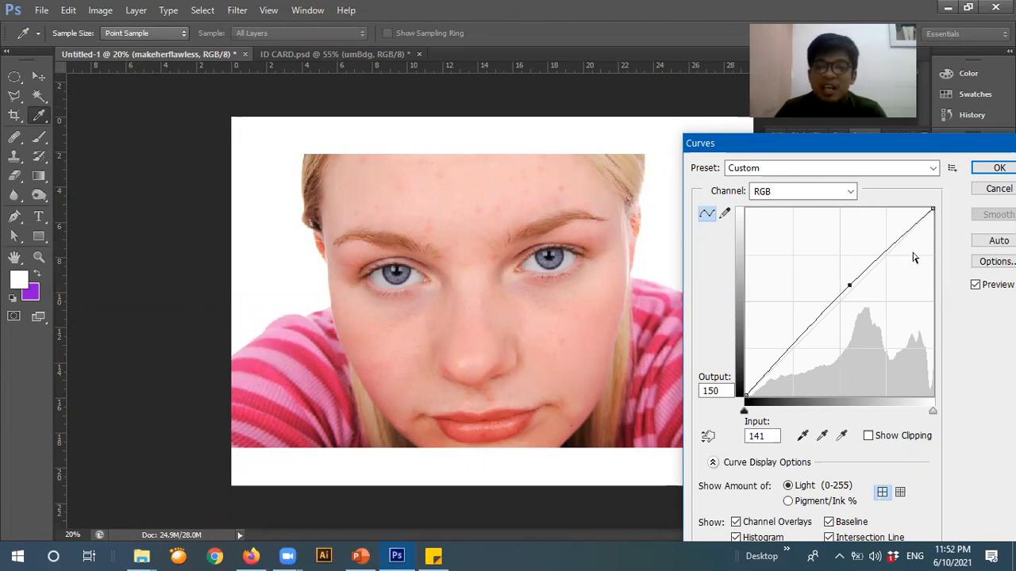
drag(850, 283, 850, 284)
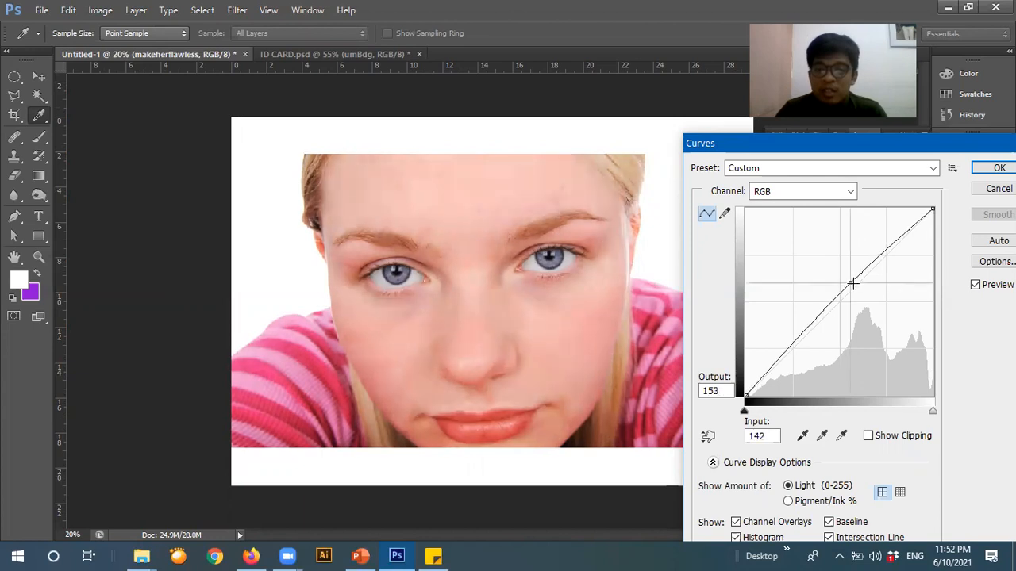
click(996, 168)
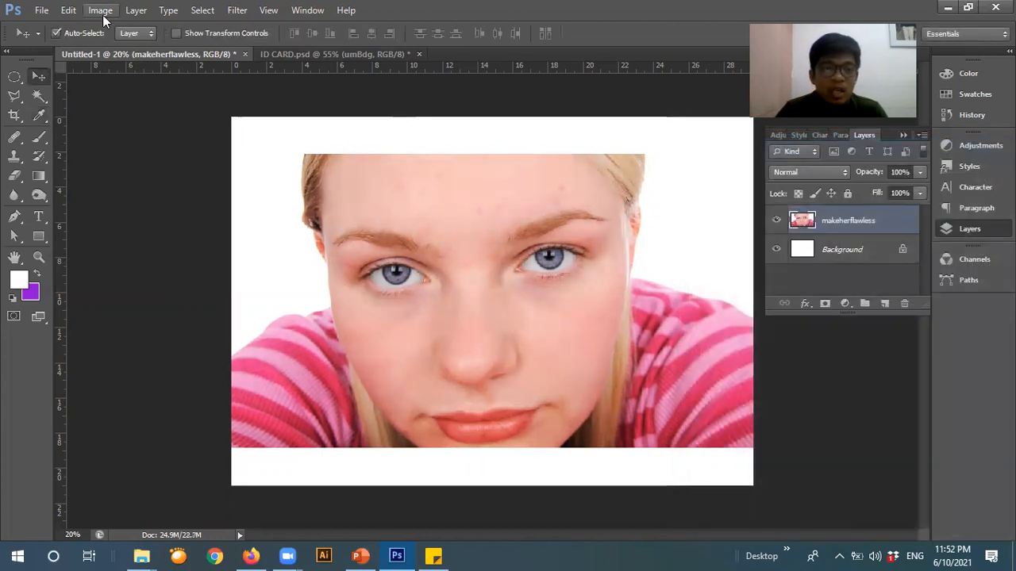
Try a Hue/Saturation adjustment on the portrait with hue +5 and saturation +20.
click(102, 14)
mouse_move(123, 49)
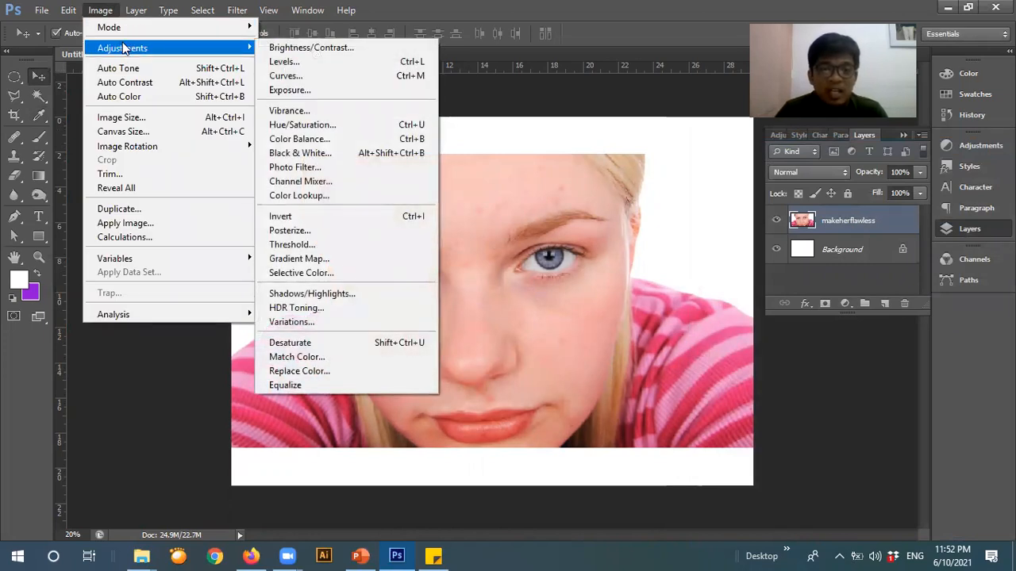
click(328, 126)
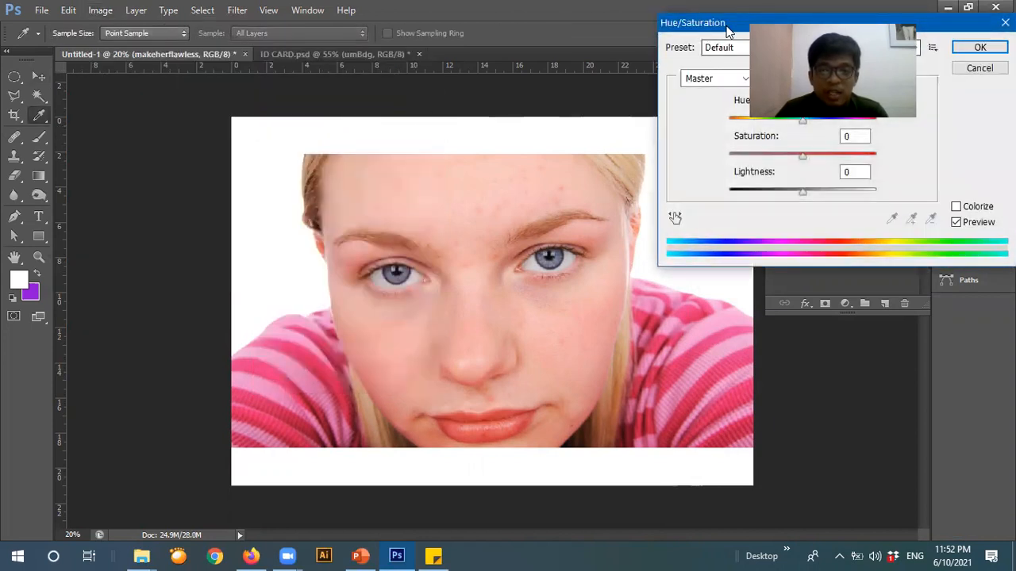
drag(727, 28, 723, 235)
drag(800, 367, 806, 367)
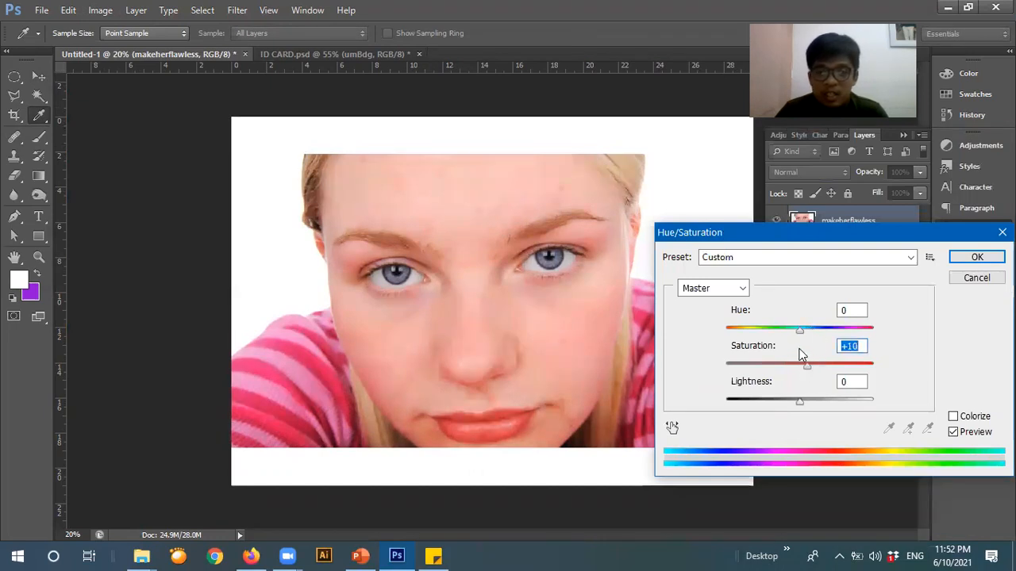
drag(799, 331, 813, 366)
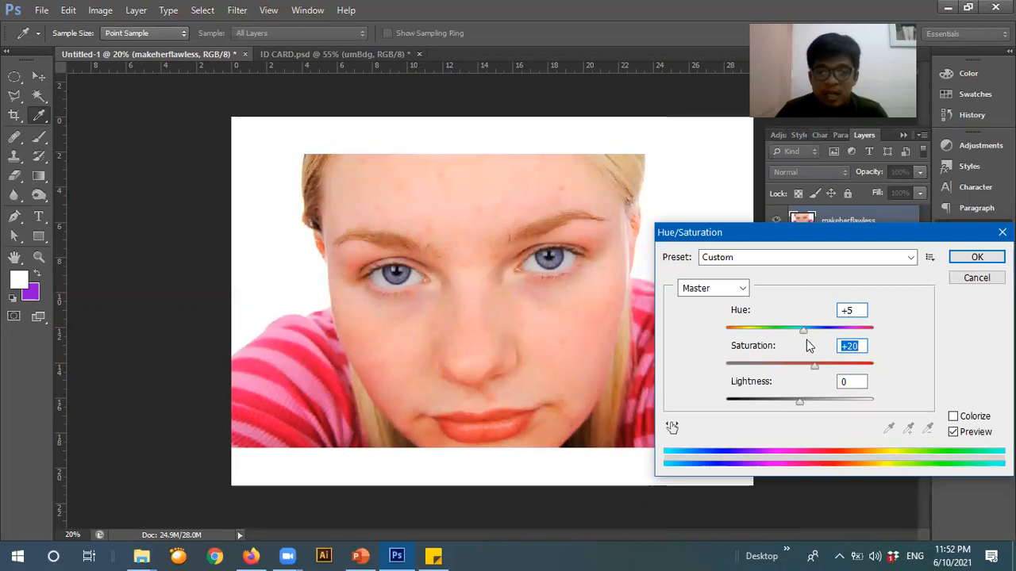
Preview the portrait with hue 0 and saturation reduced to +15 and +7, and discard the Hue/Saturation adjustment.
click(857, 310)
key(BackSpace)
text(0)
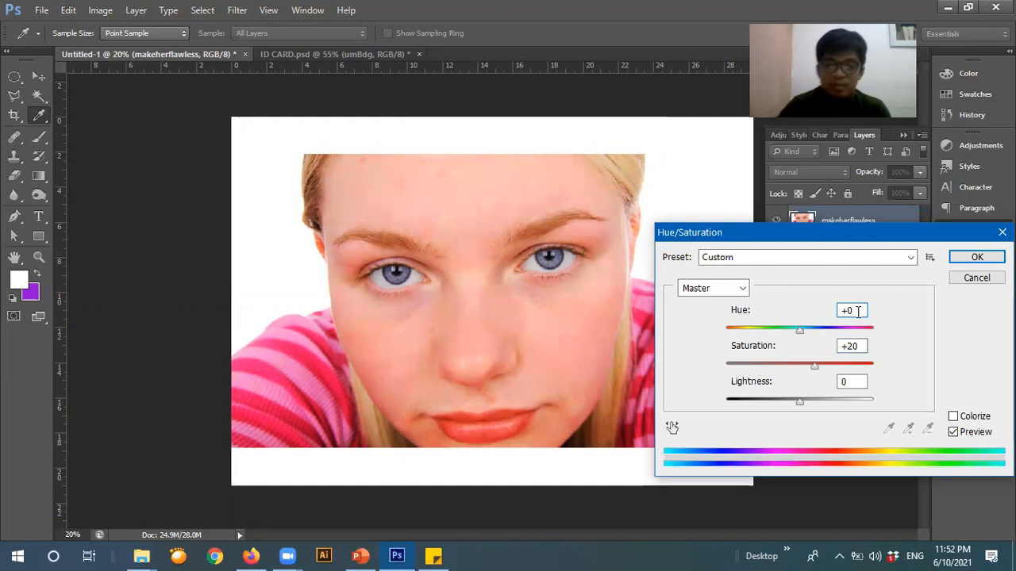
click(814, 365)
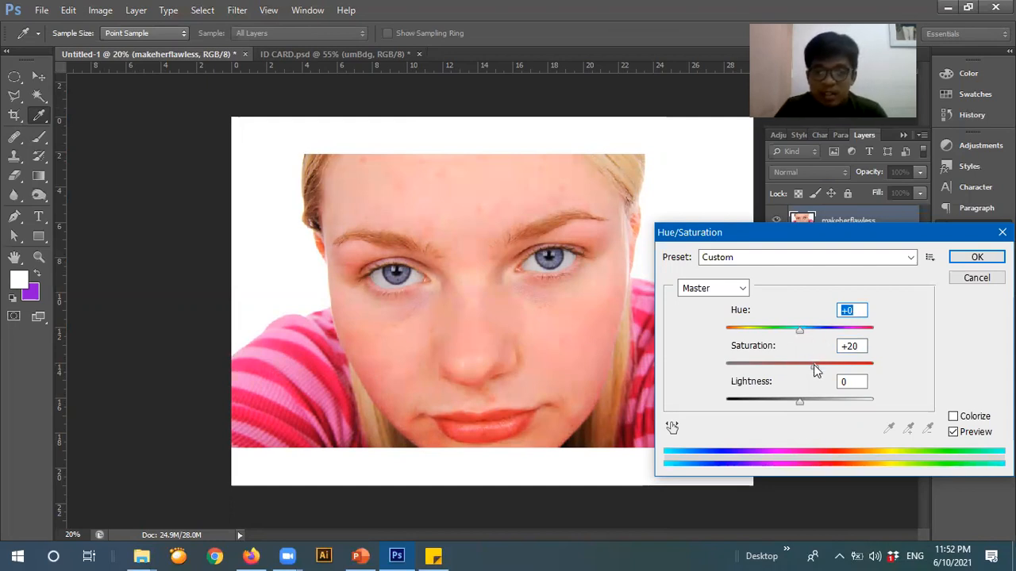
drag(813, 365, 810, 364)
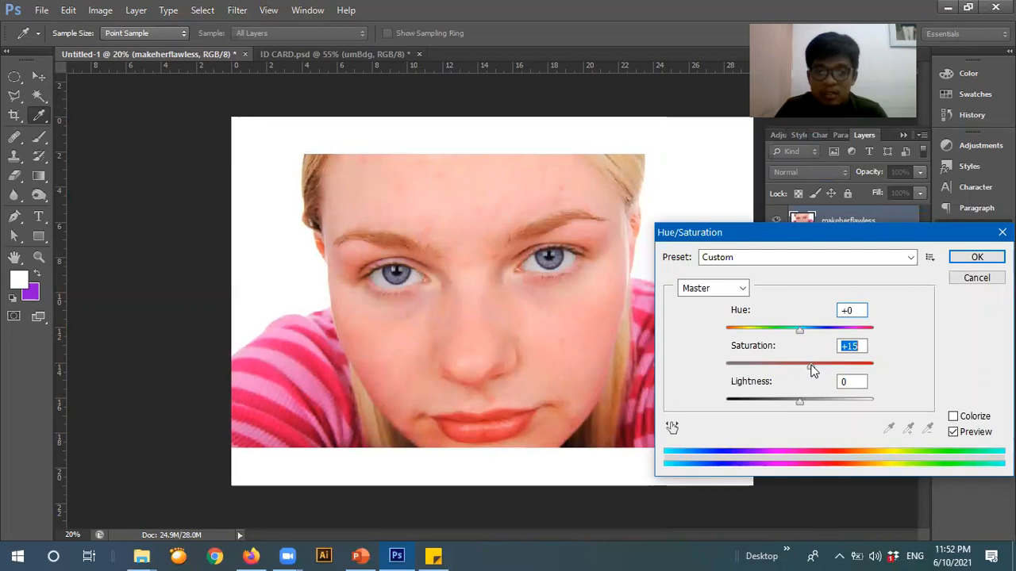
drag(810, 364, 805, 364)
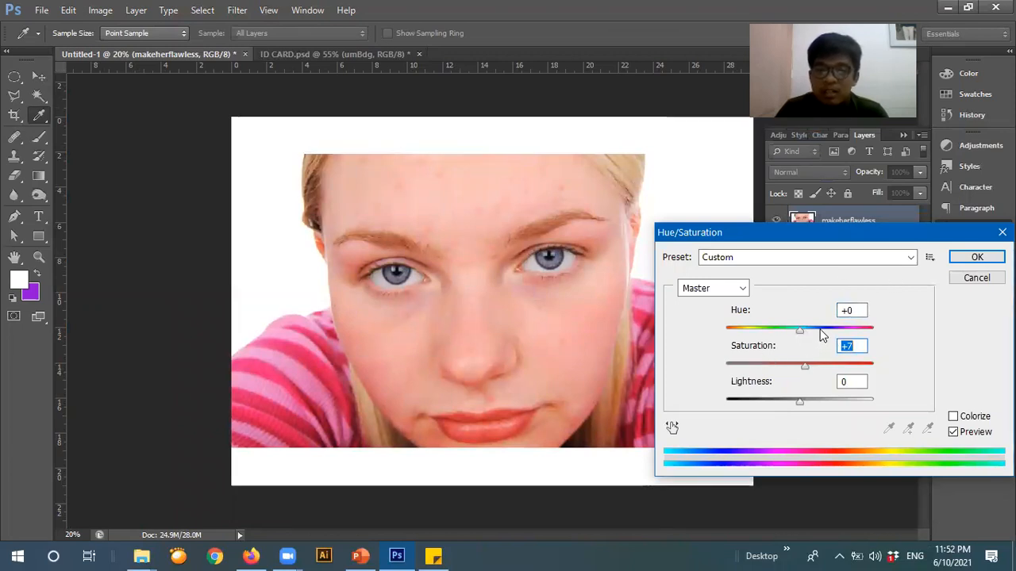
click(977, 278)
key(v)
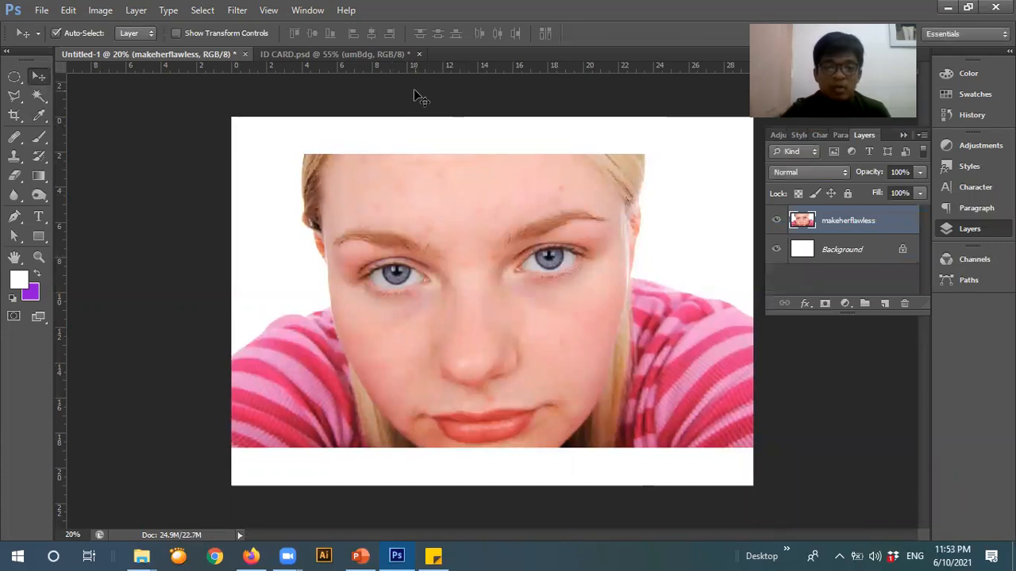
Switch to the ID CARD.psd document and remove its uppermost horizontal guide.
click(377, 55)
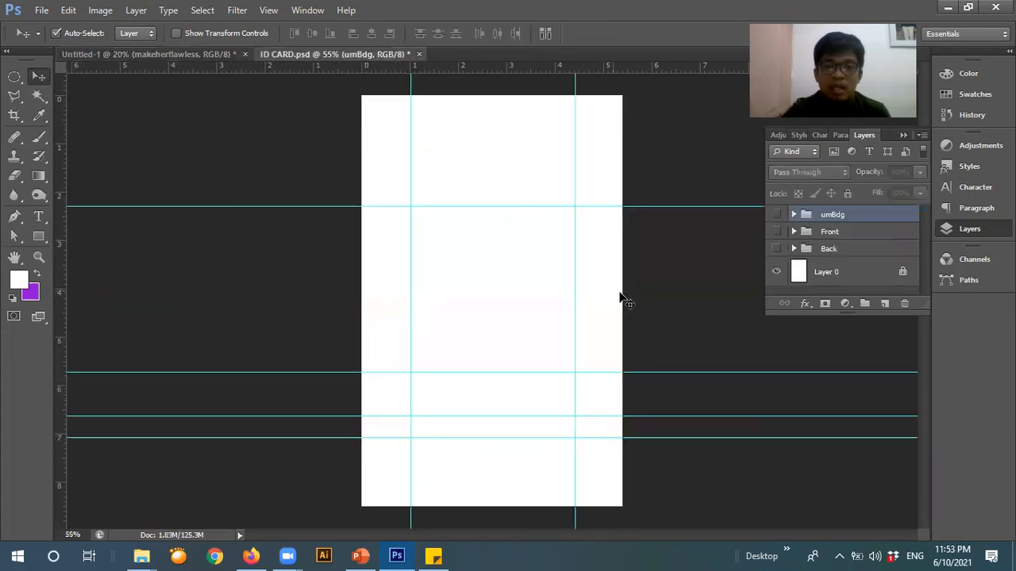
drag(673, 207, 682, 58)
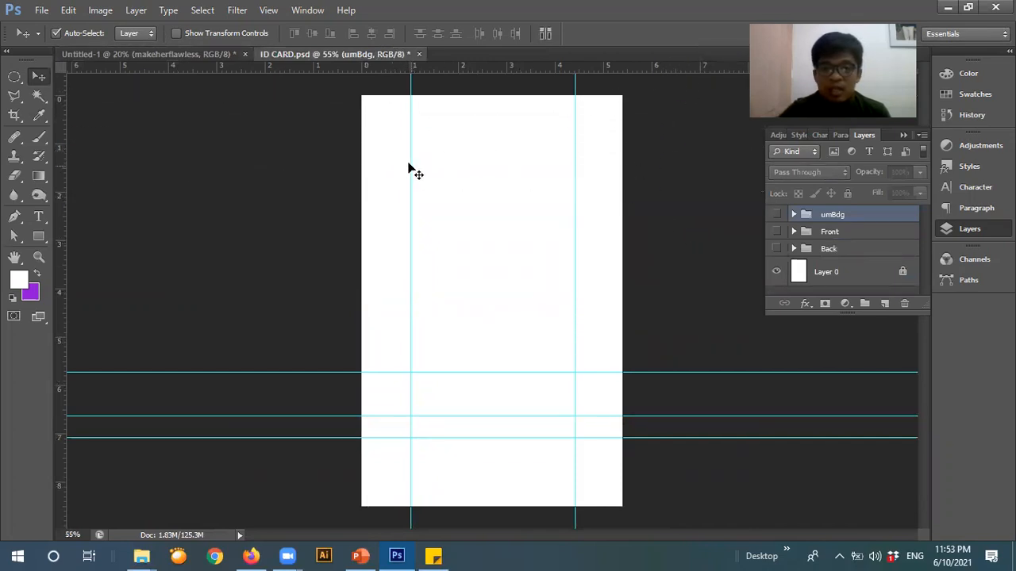
Remove both vertical guides from the ID card document.
drag(411, 165, 57, 175)
drag(573, 220, 59, 242)
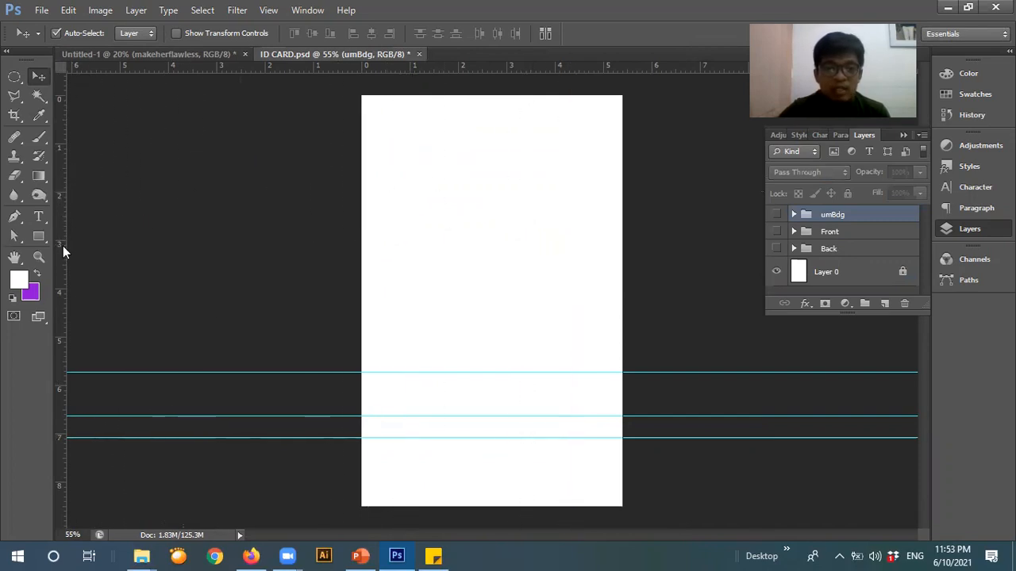
double_click(664, 374)
click(680, 85)
double_click(703, 373)
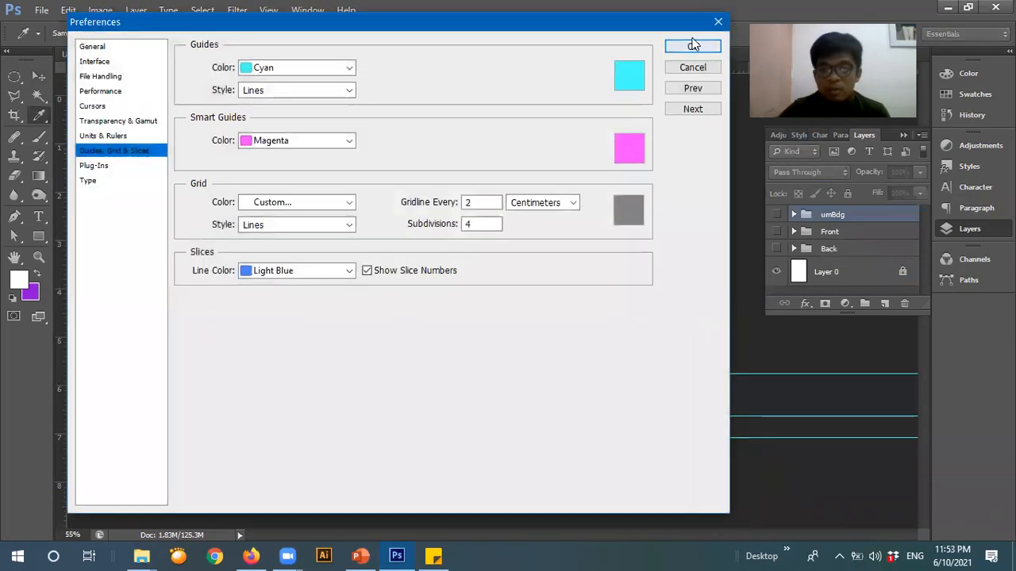
click(693, 67)
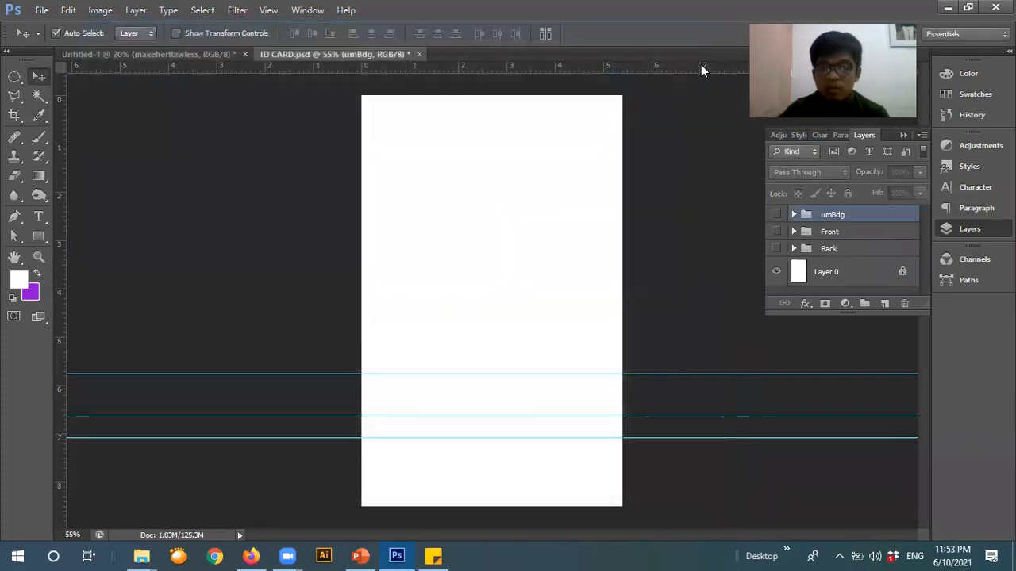
Remove the three remaining horizontal guides and dock the floating document window back into the workspace.
drag(674, 372, 686, 64)
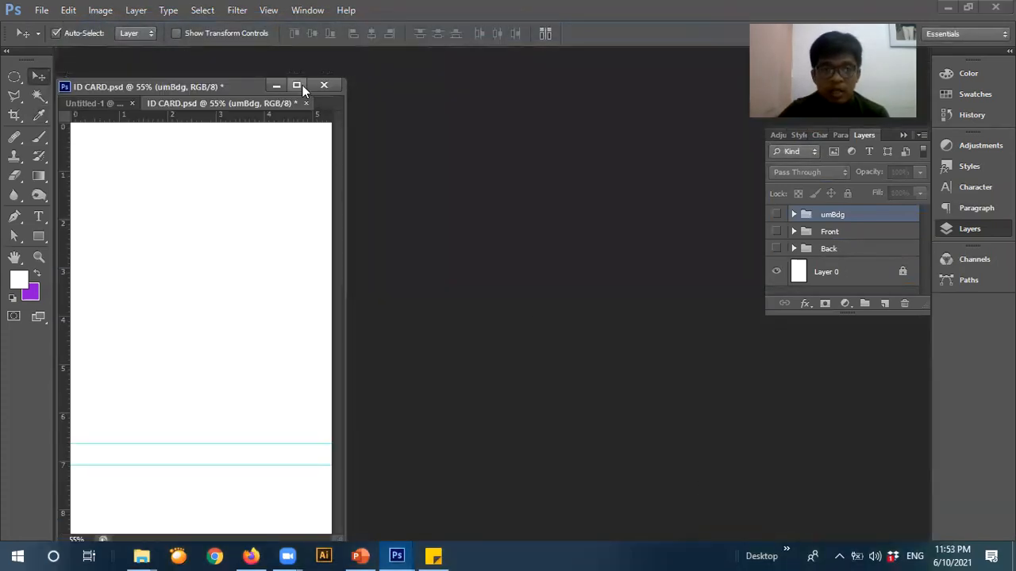
click(297, 85)
click(969, 8)
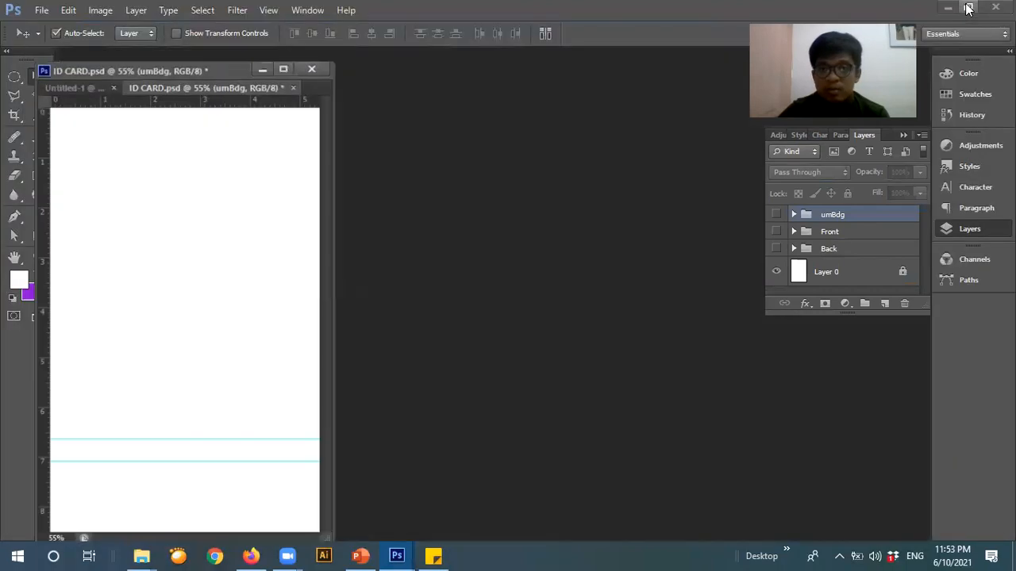
drag(256, 80, 249, 55)
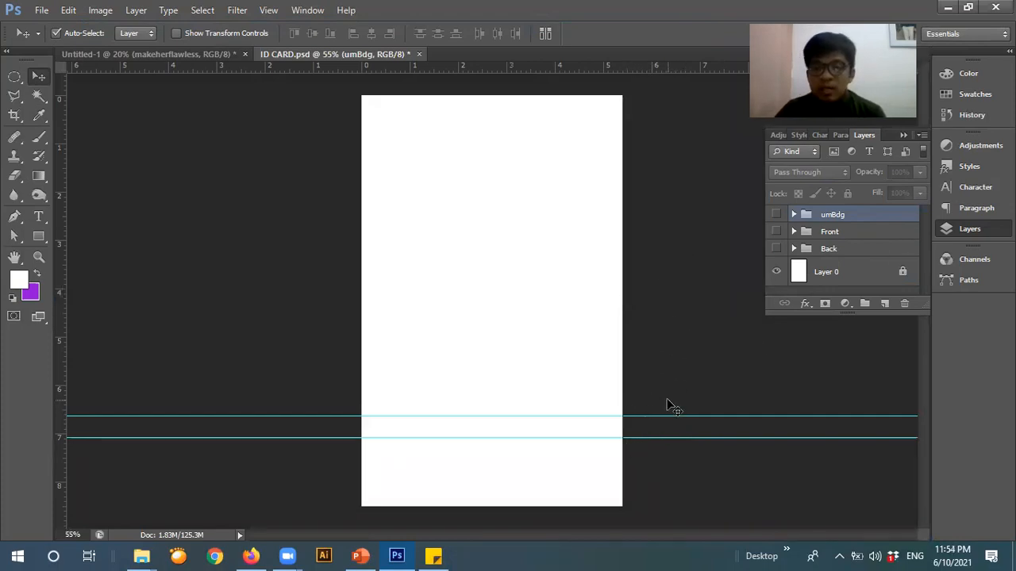
drag(667, 416, 671, 65)
click(685, 294)
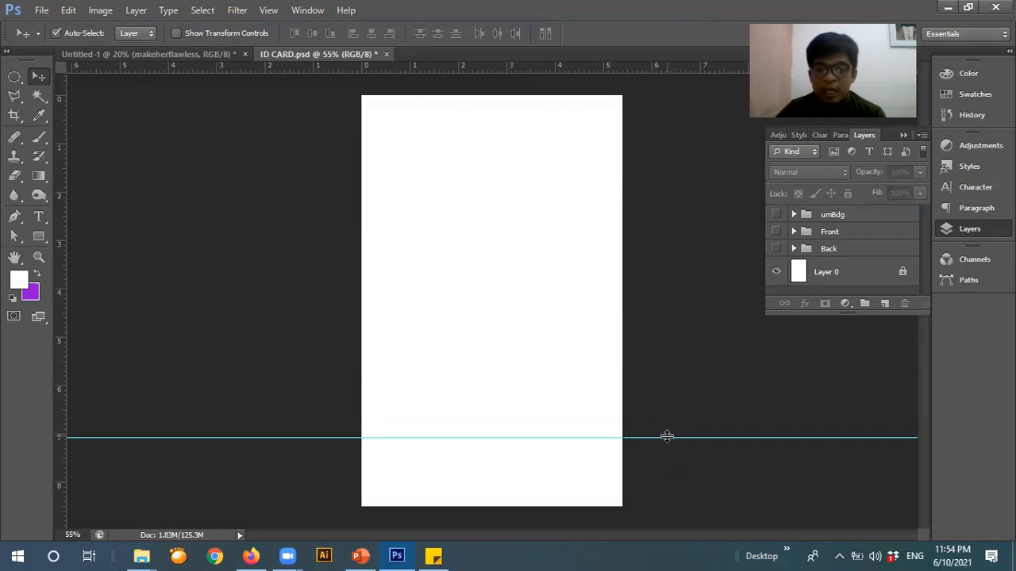
drag(665, 439, 665, 73)
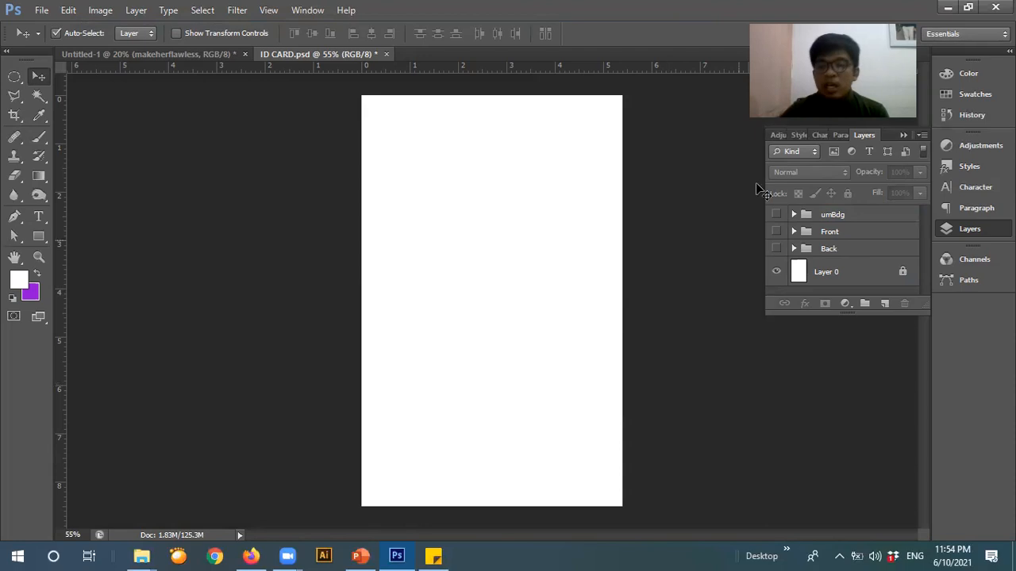
Switch to the Untitled-1 document and add a new empty layer above the makeherflawless layer.
click(146, 52)
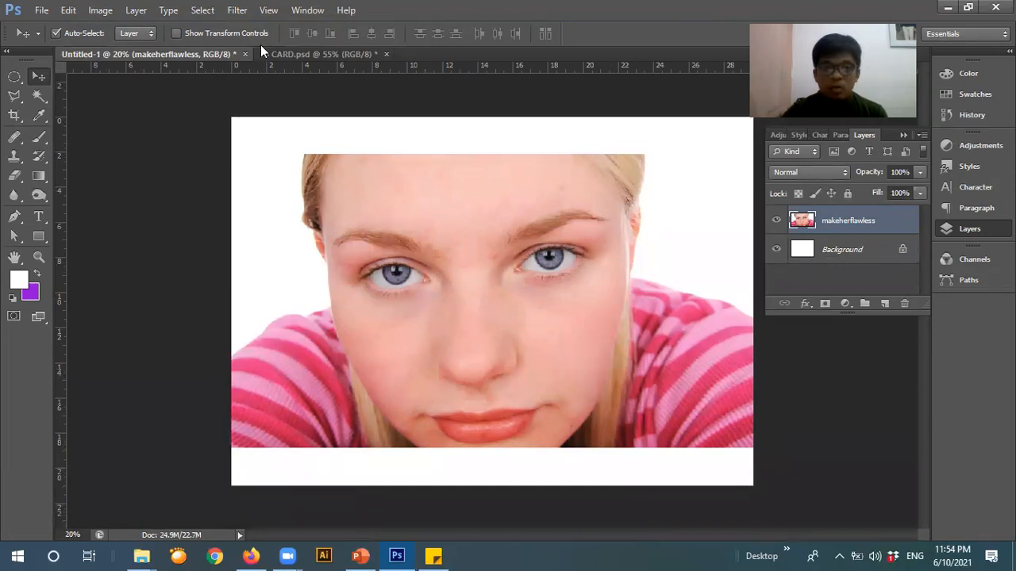
click(307, 10)
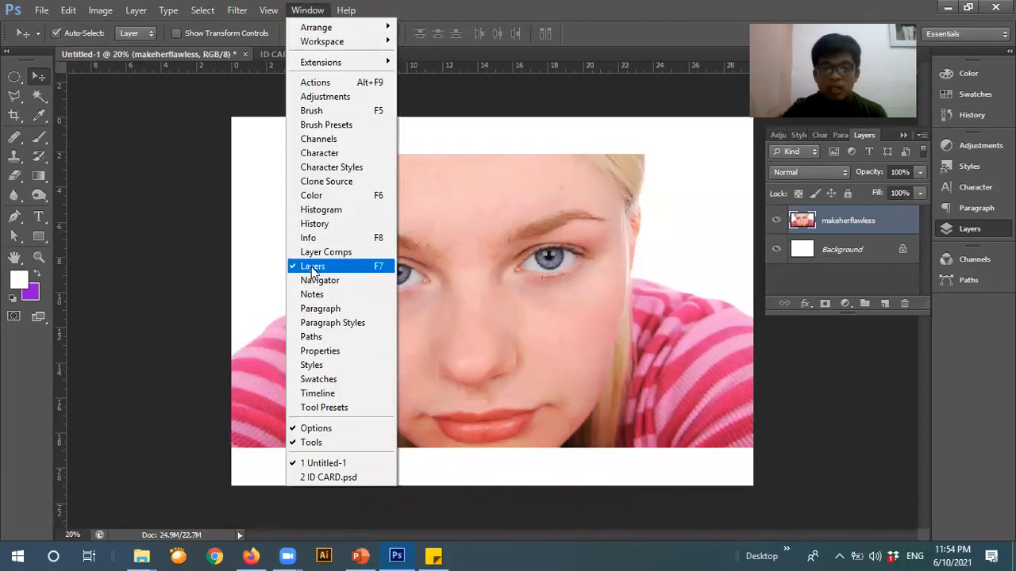
click(855, 383)
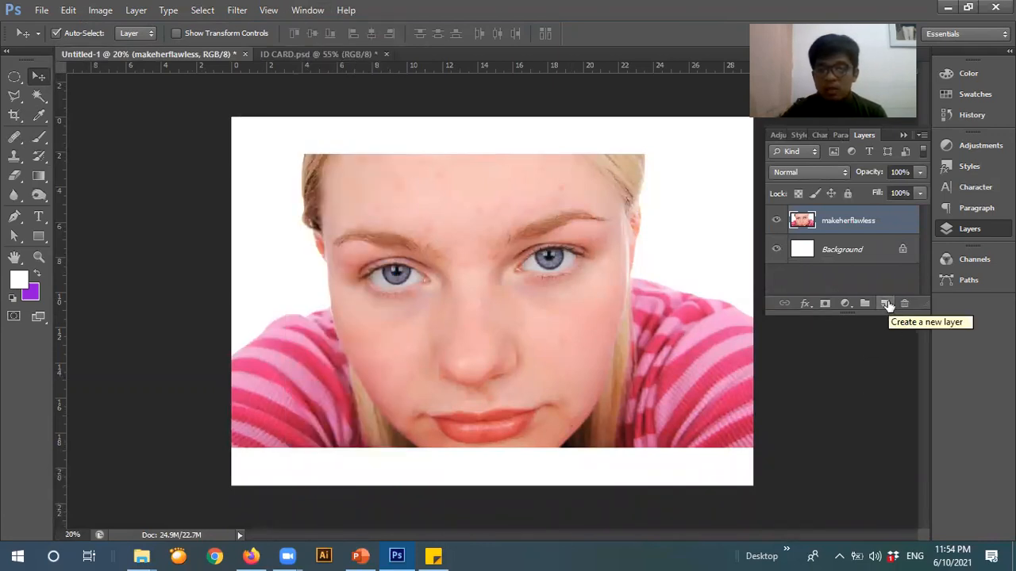
click(885, 304)
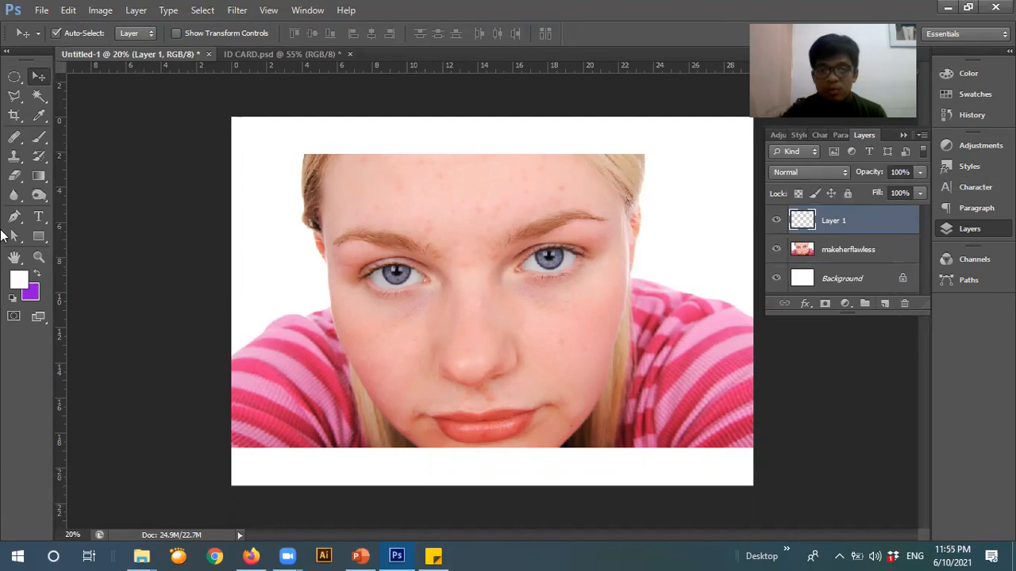
Draw a large white rectangle covering most of the portrait and move the makeherflawless layer above it.
click(40, 177)
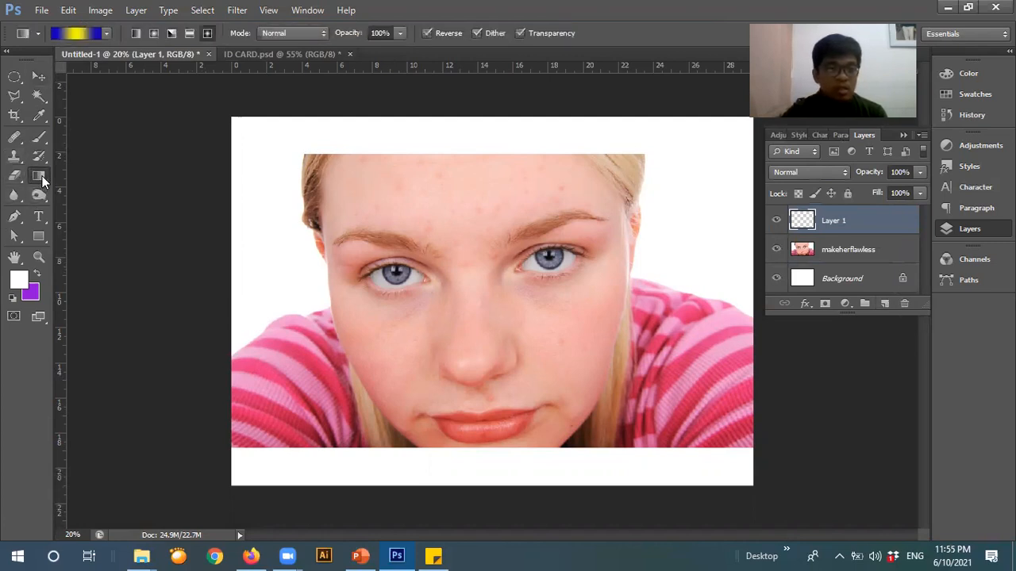
click(38, 237)
click(71, 233)
drag(267, 148, 718, 466)
click(38, 76)
click(70, 227)
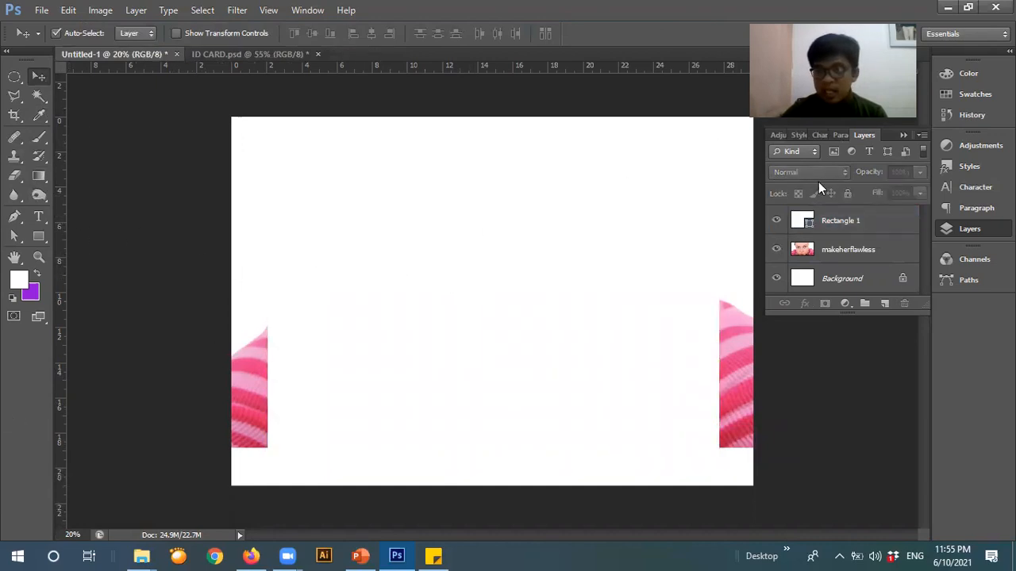
click(844, 221)
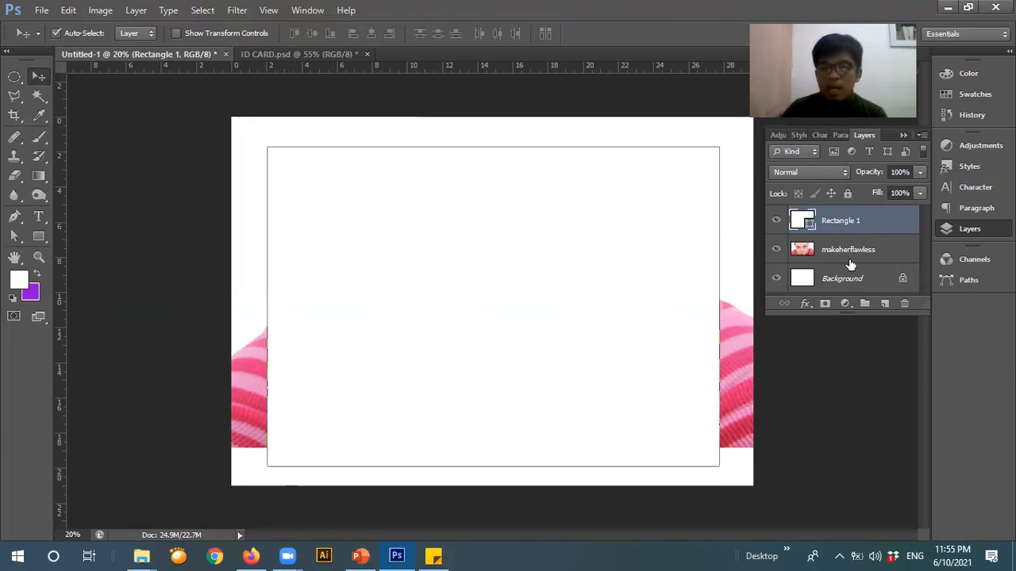
drag(861, 251, 881, 229)
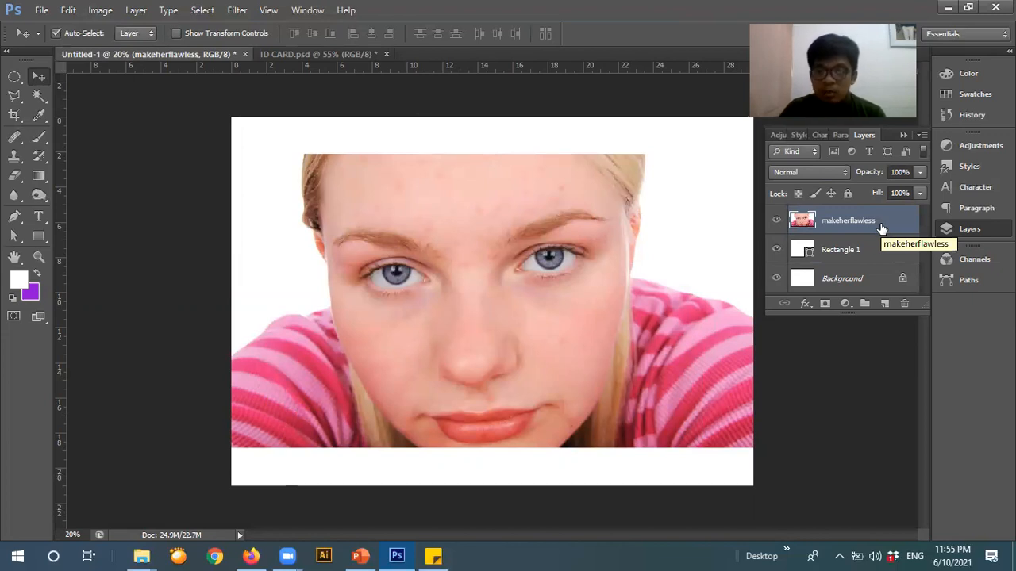
Switch to ID CARD.psd, make the umBdg group visible and expand it.
click(361, 62)
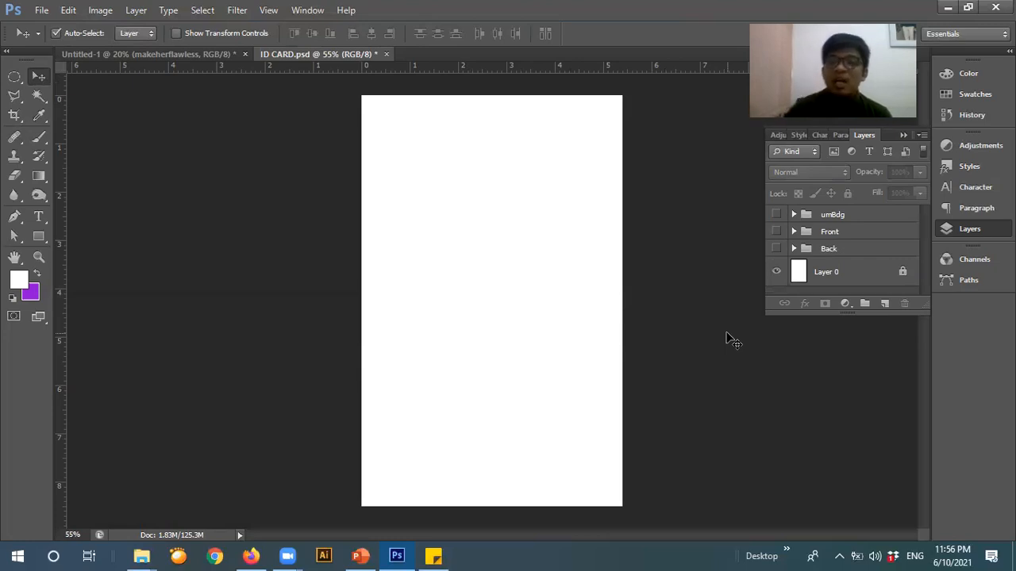
click(777, 214)
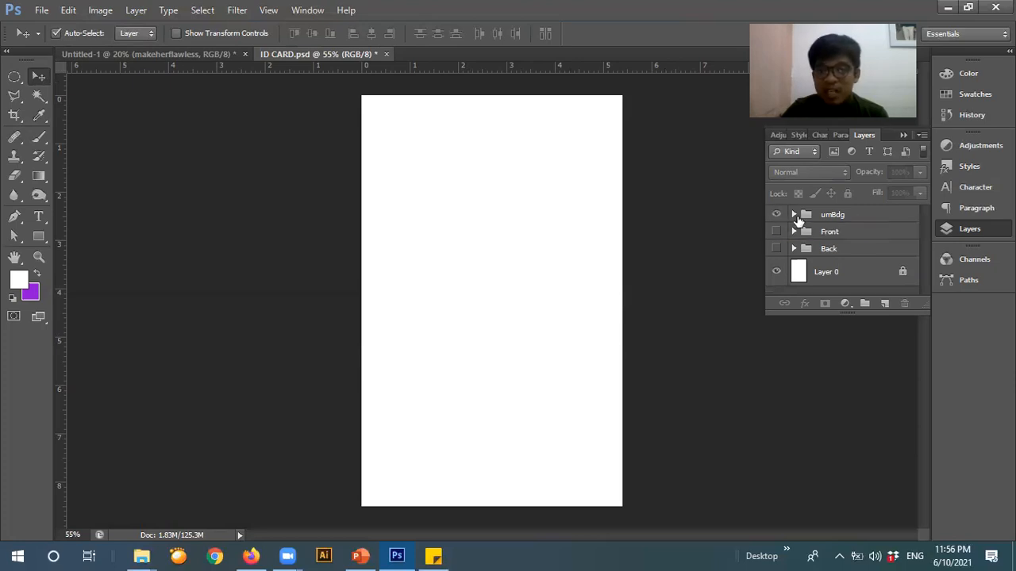
click(794, 215)
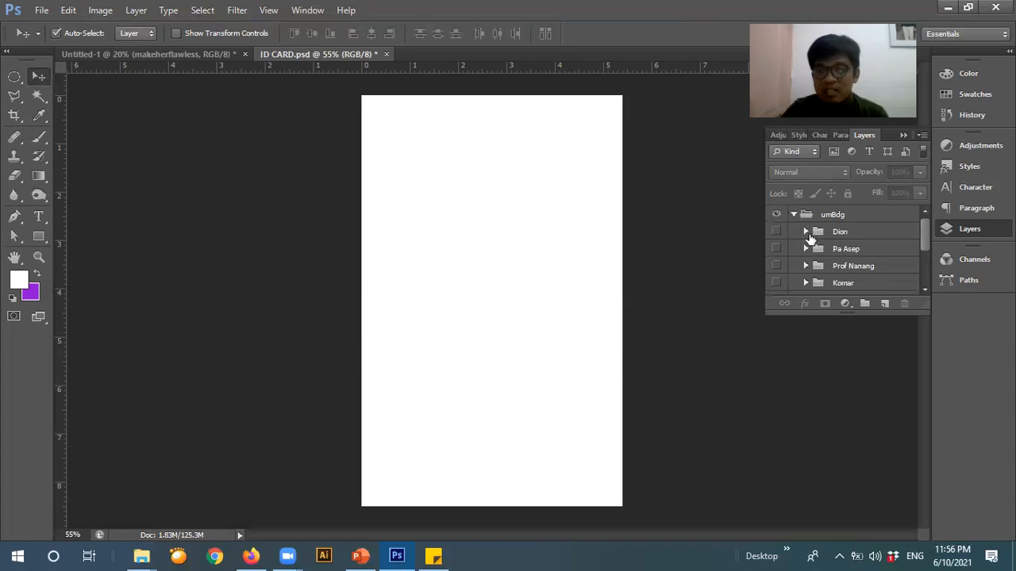
Delete the four person groups below the first one inside the umBdg group.
click(854, 253)
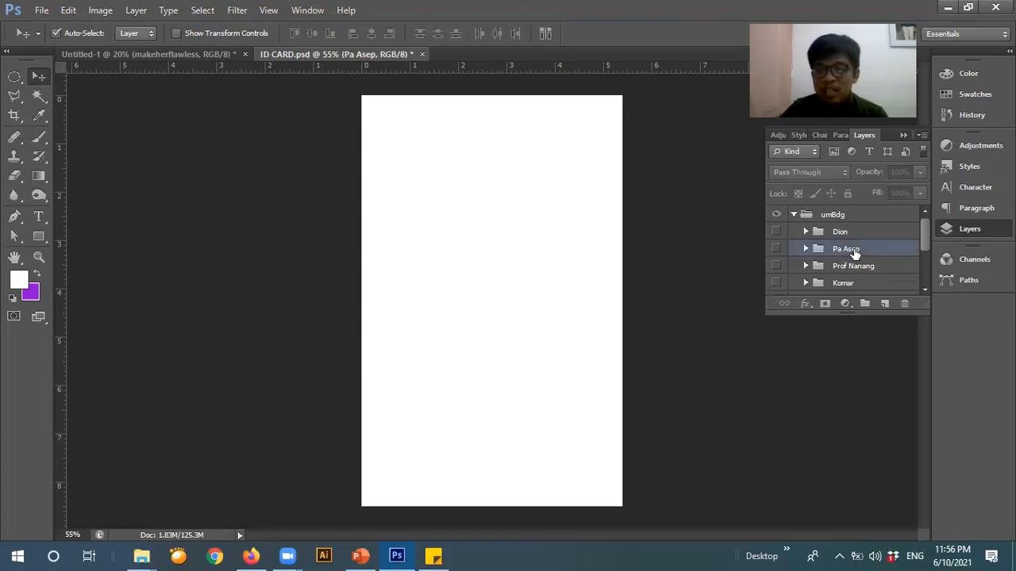
scroll(855, 254, down, 2)
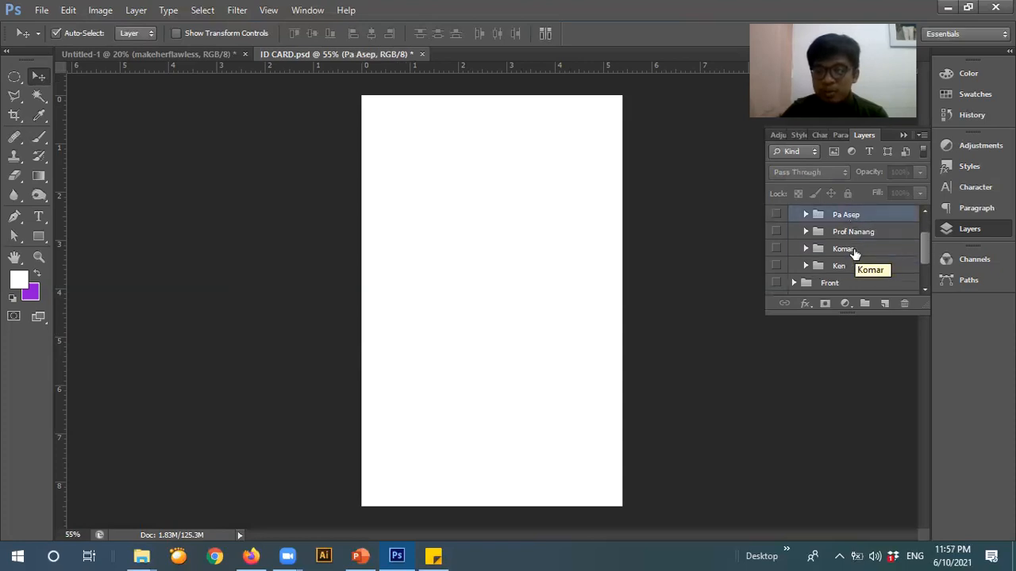
scroll(855, 253, up, 2)
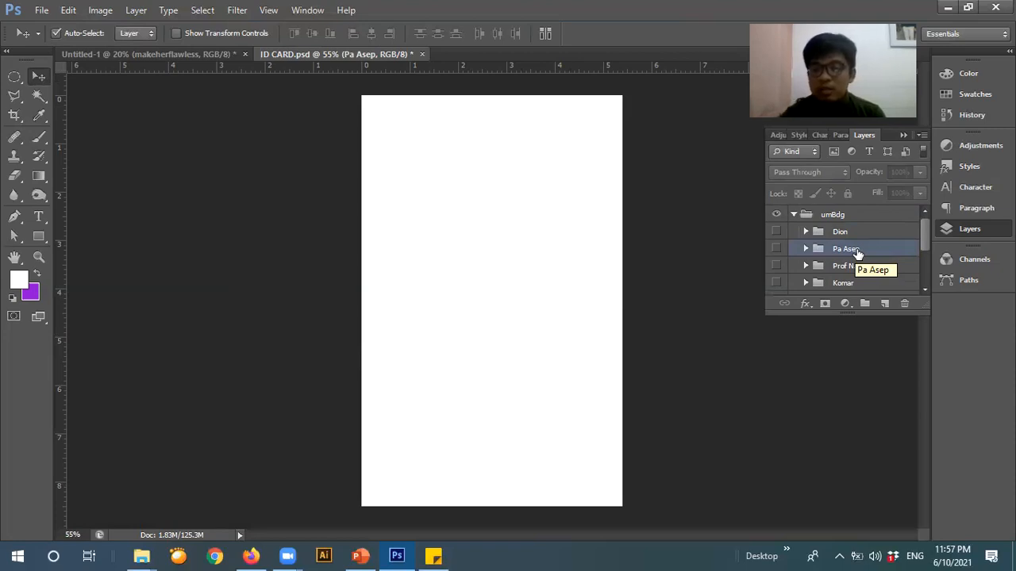
key(Delete)
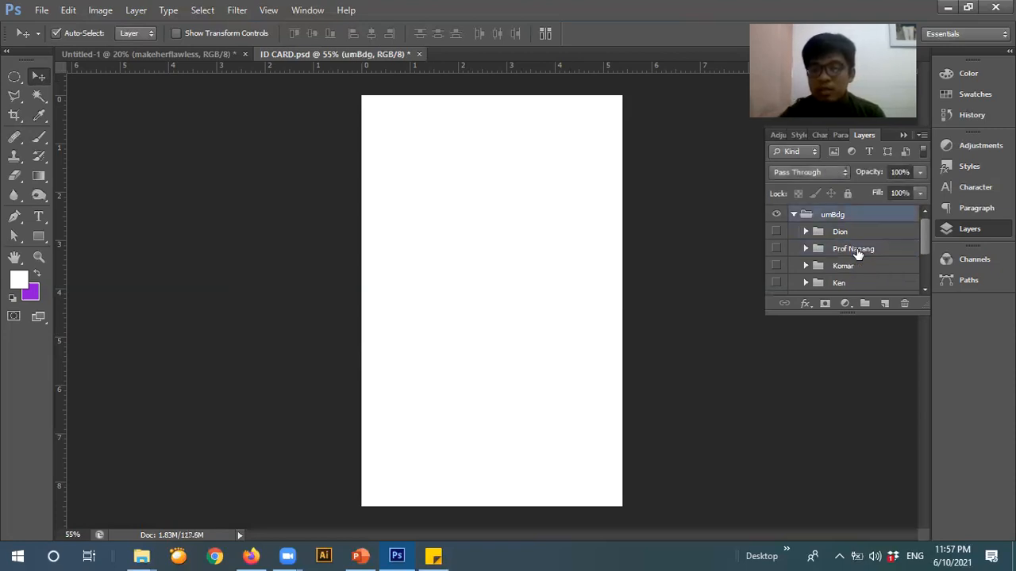
click(857, 253)
key(Delete)
click(857, 253)
key(Delete)
click(858, 253)
key(Delete)
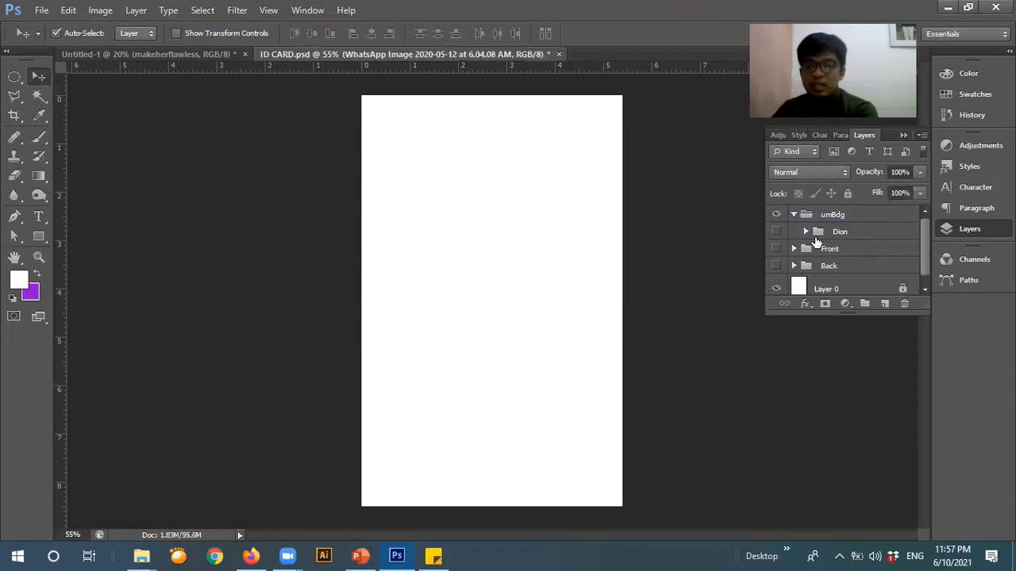
Show the remaining person's group and delete the academic titles "S.Ds., M.Ds" and preceding comma from the card's name text.
click(777, 231)
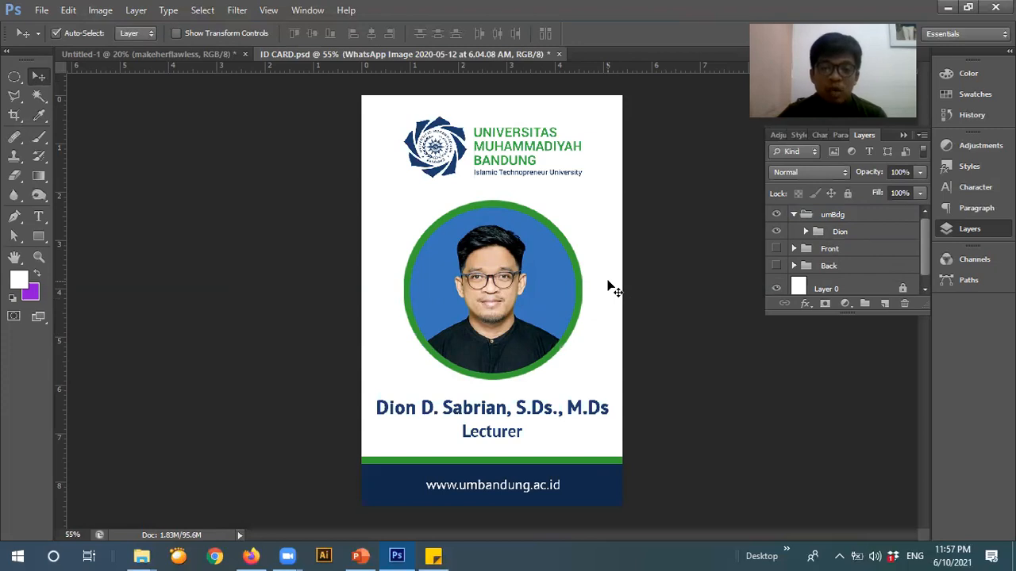
click(38, 216)
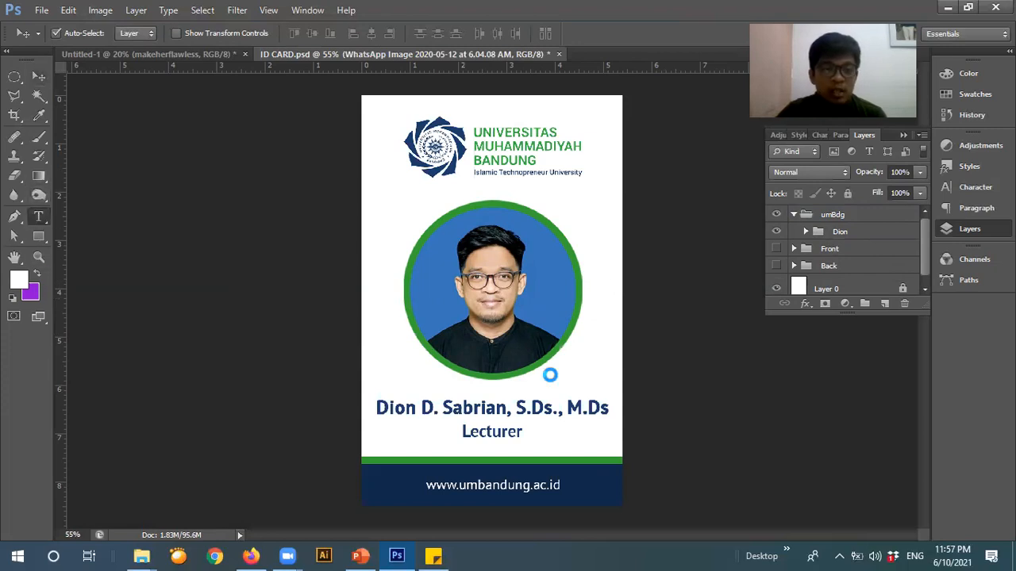
click(604, 407)
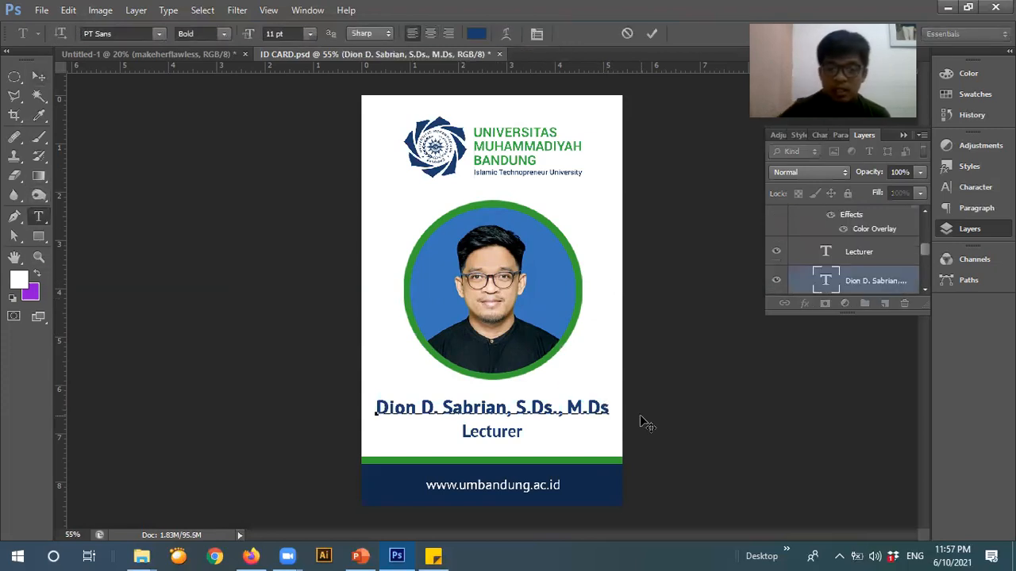
key(BackSpace)
key(BackSpace)
key(BackSpace)
key(BackSpace)
key(BackSpace)
key(BackSpace)
key(BackSpace)
key(BackSpace)
key(BackSpace)
key(BackSpace)
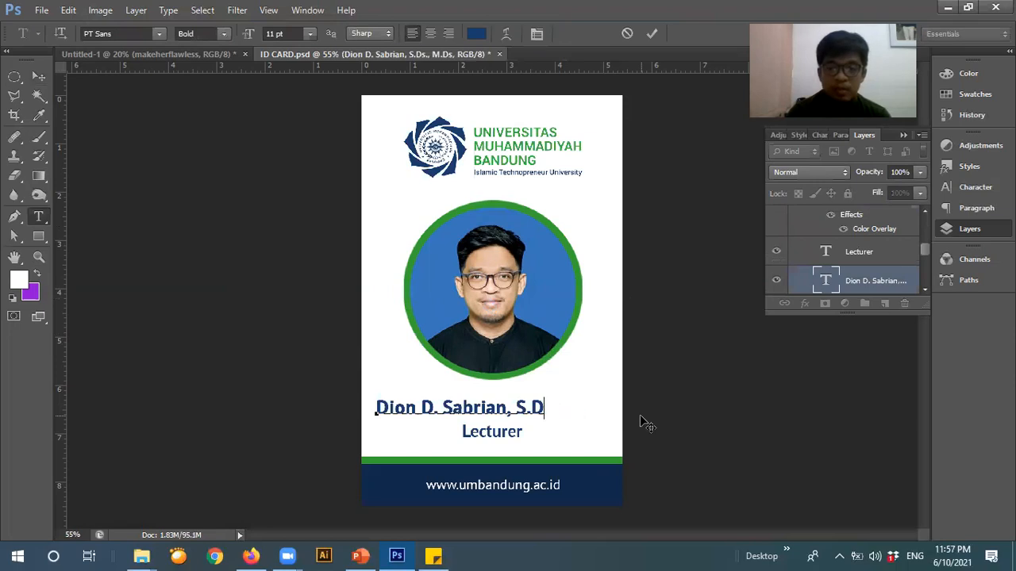
key(BackSpace)
key(BackSpace)
key(BackSpace)
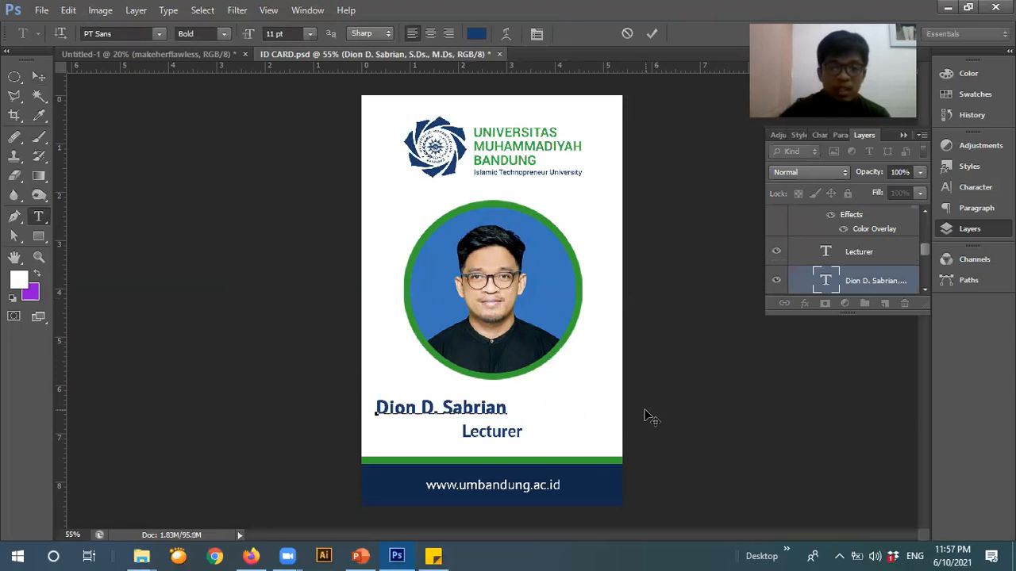
click(38, 76)
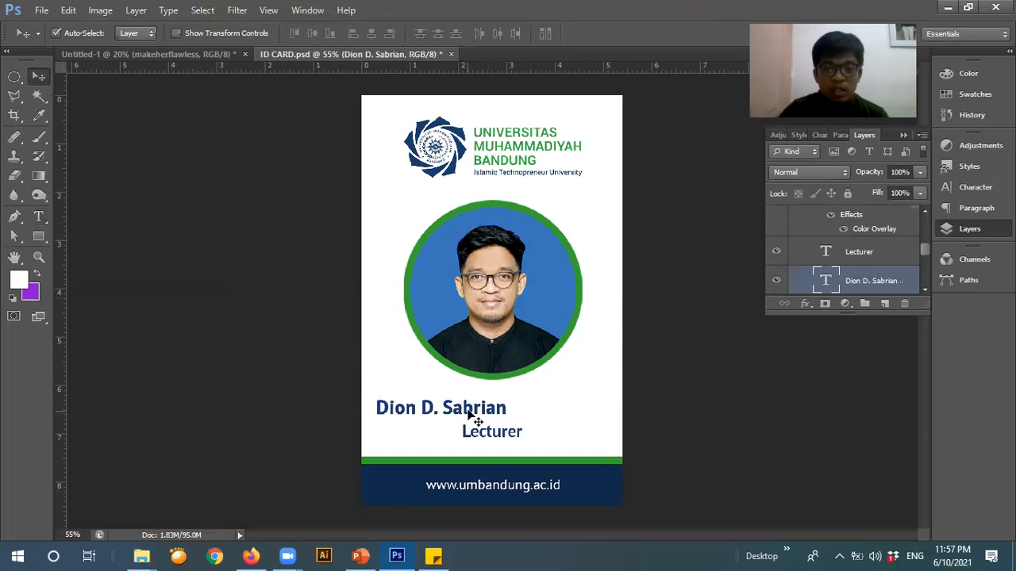
Shift the shortened name text to the right to centre it above the Lecturer line.
key(shift+Right)
key(shift+Right)
key(shift+Right)
key(shift+Right)
key(shift+Right)
key(shift+Right)
key(shift+Right)
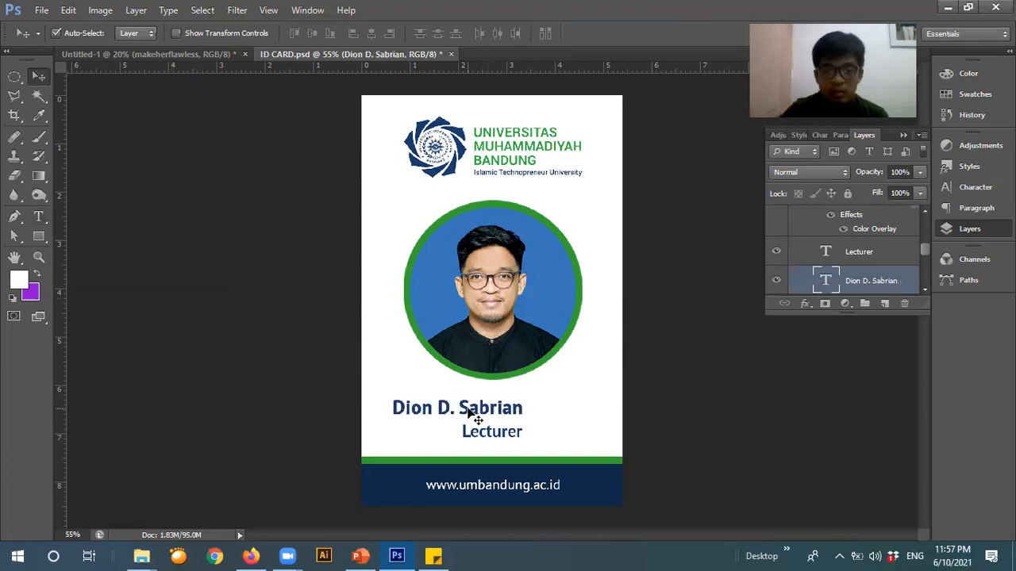
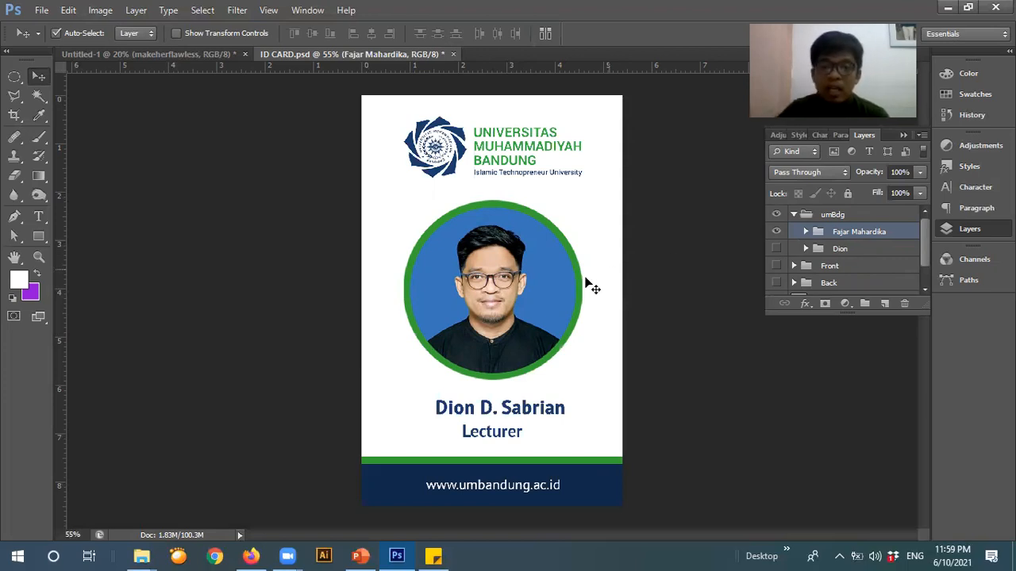
Delete the portrait photo on Layer 9 from the green circle of the duplicated card.
click(118, 146)
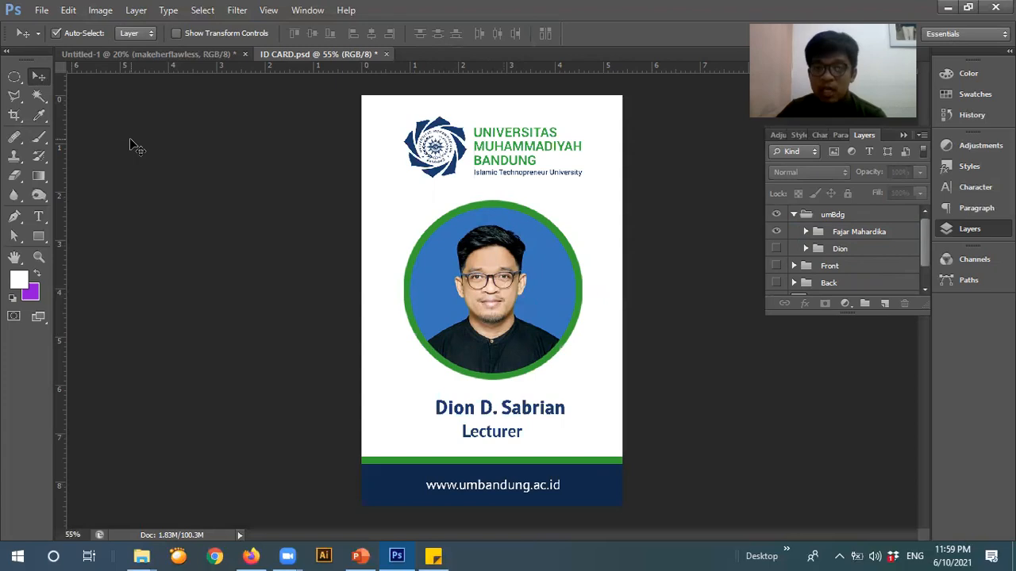
click(515, 305)
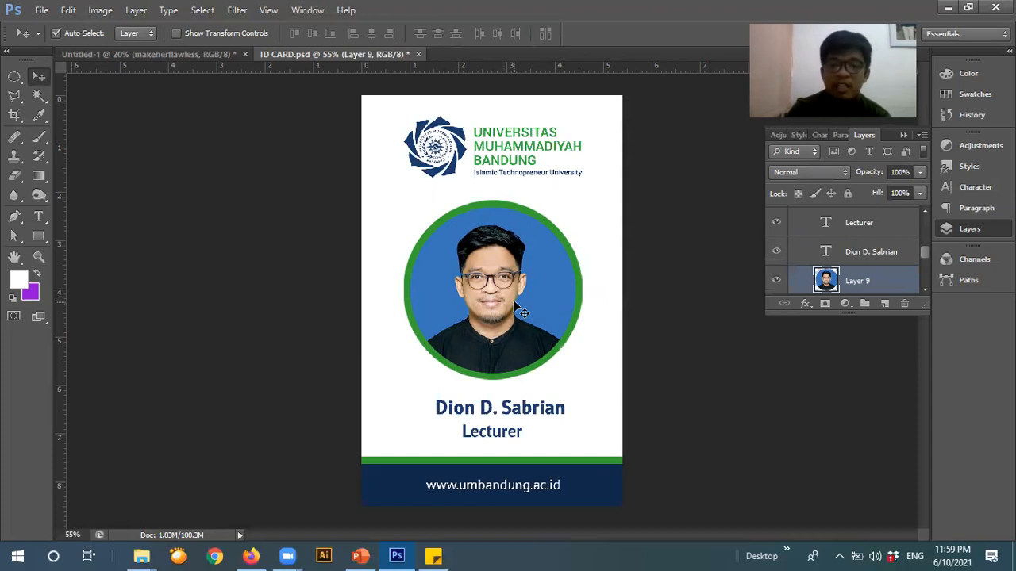
key(Delete)
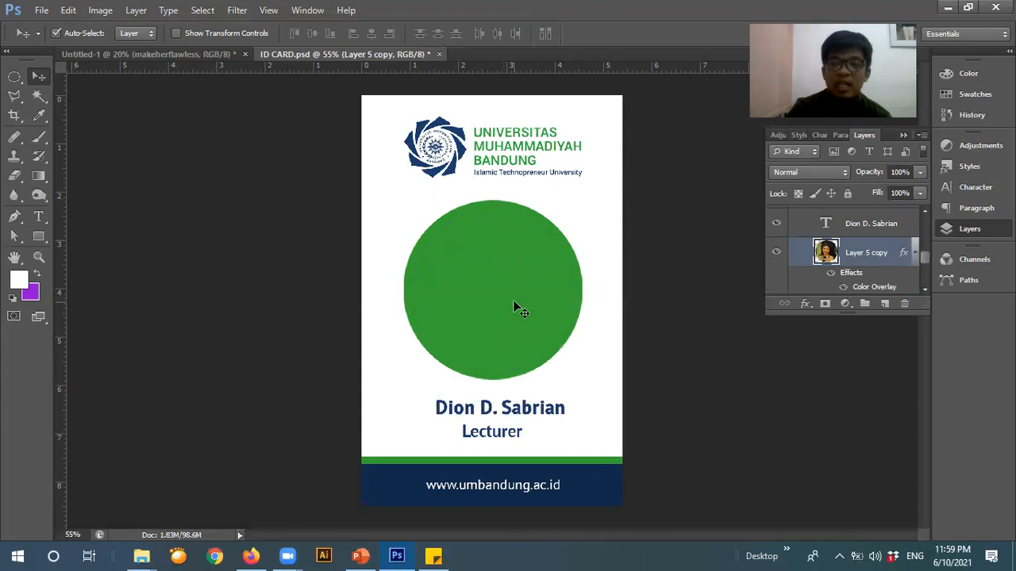
scroll(875, 251, up, 3)
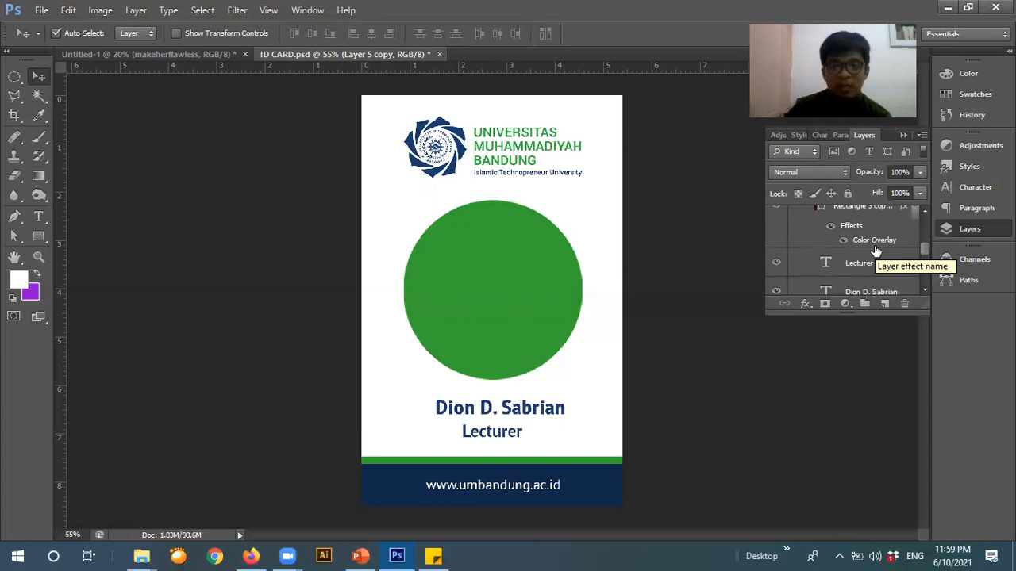
scroll(875, 251, down, 1)
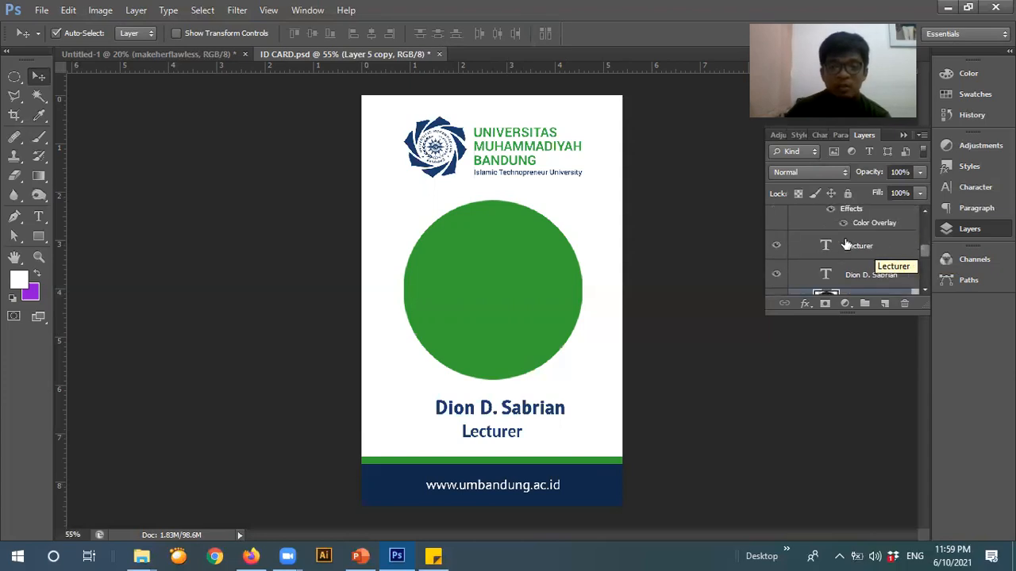
mouse_move(140, 556)
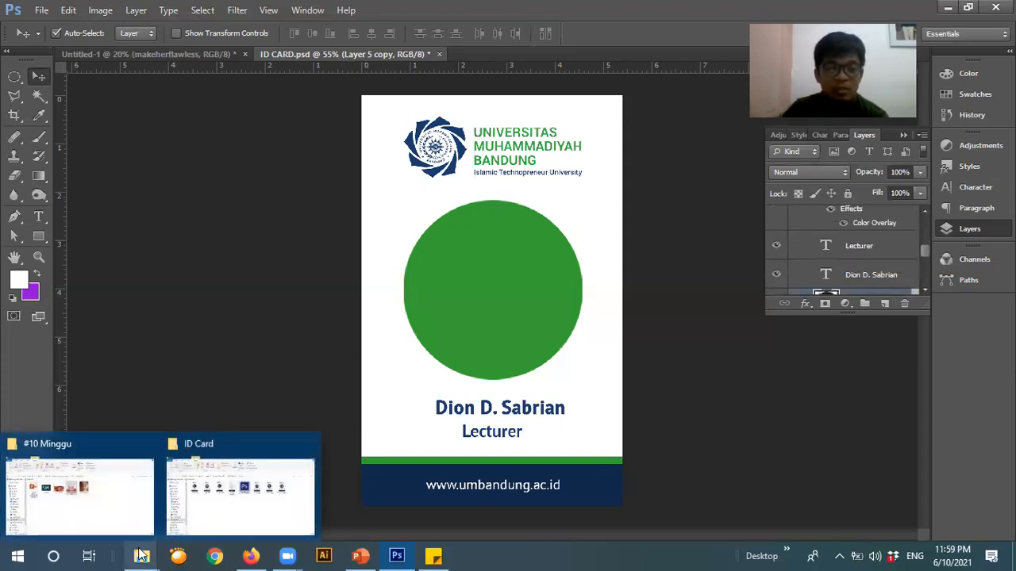
click(126, 510)
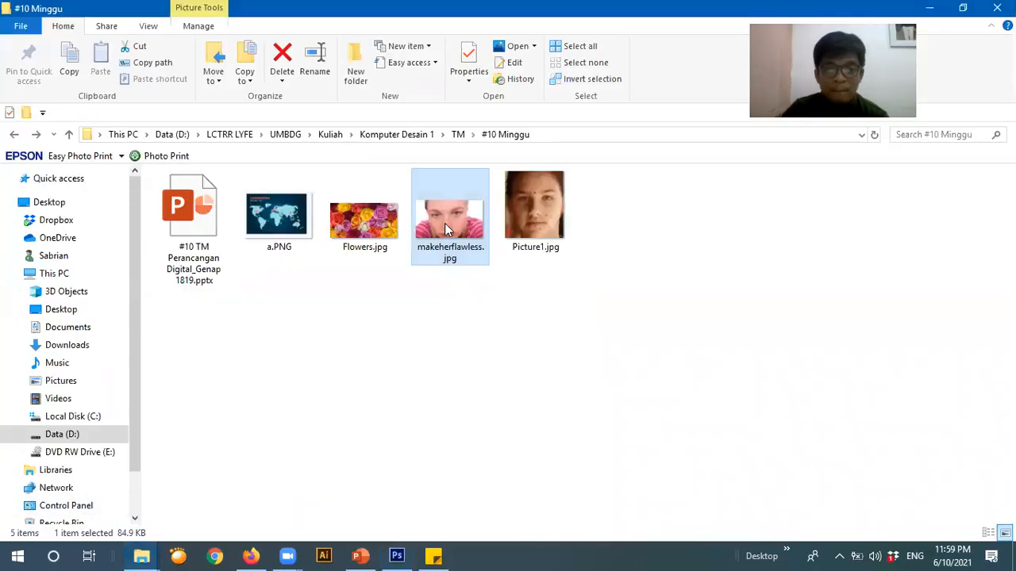
drag(448, 213, 520, 306)
key(Return)
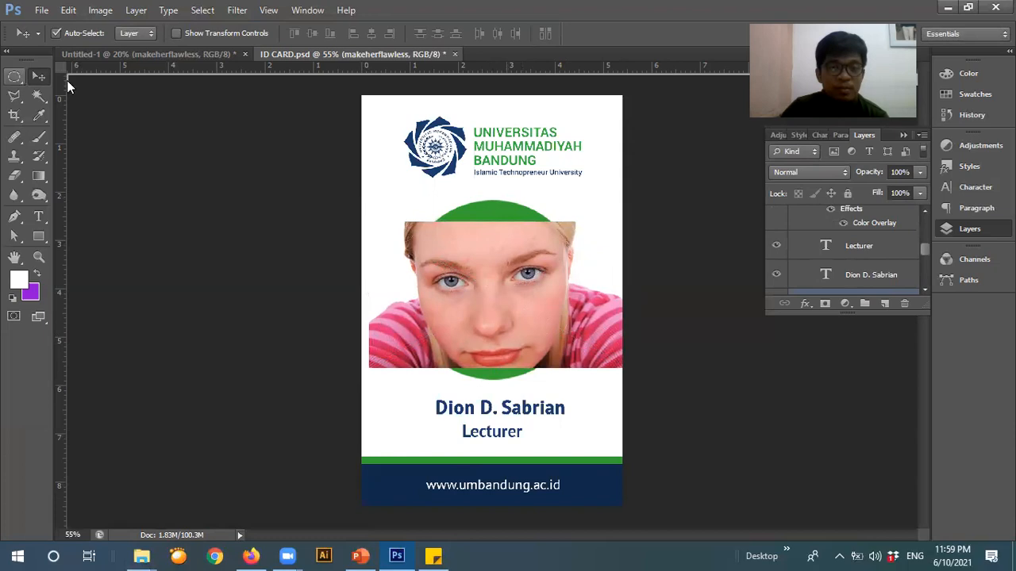
click(512, 291)
key(Delete)
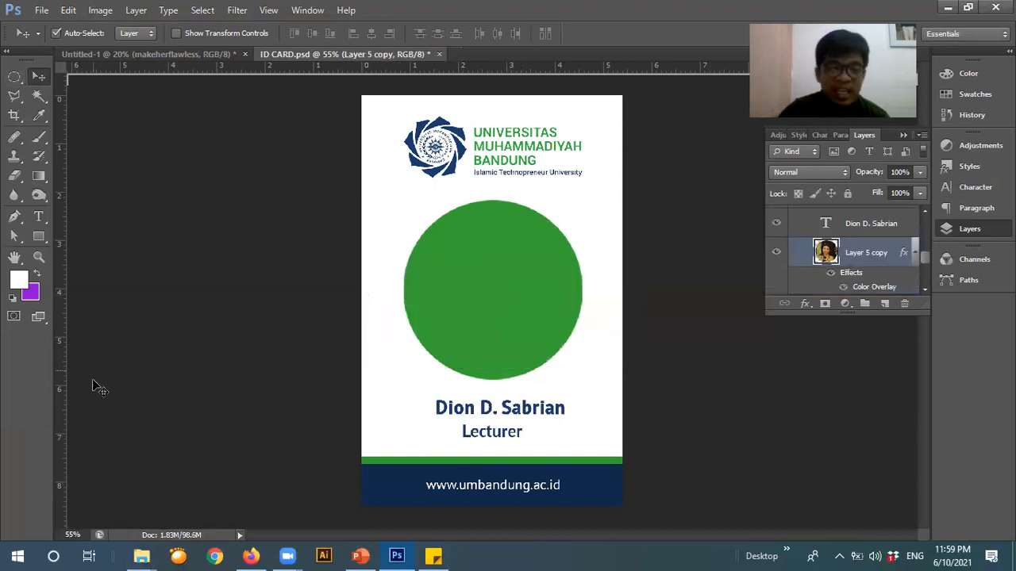
Place Picture1.jpg from the #10 Minggu folder onto the ID card as a new layer.
click(143, 555)
click(105, 497)
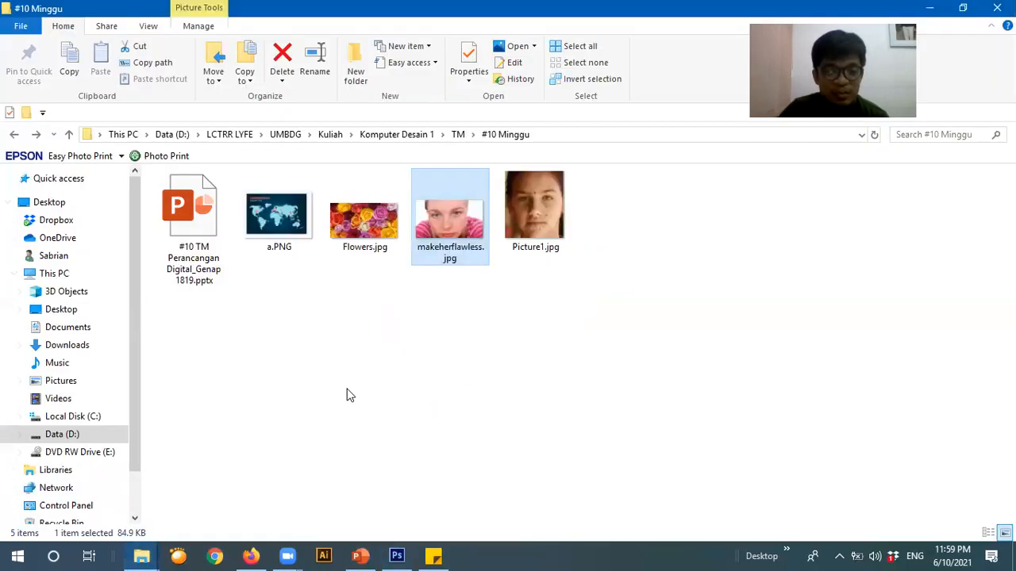
click(541, 205)
drag(541, 205, 146, 540)
click(145, 554)
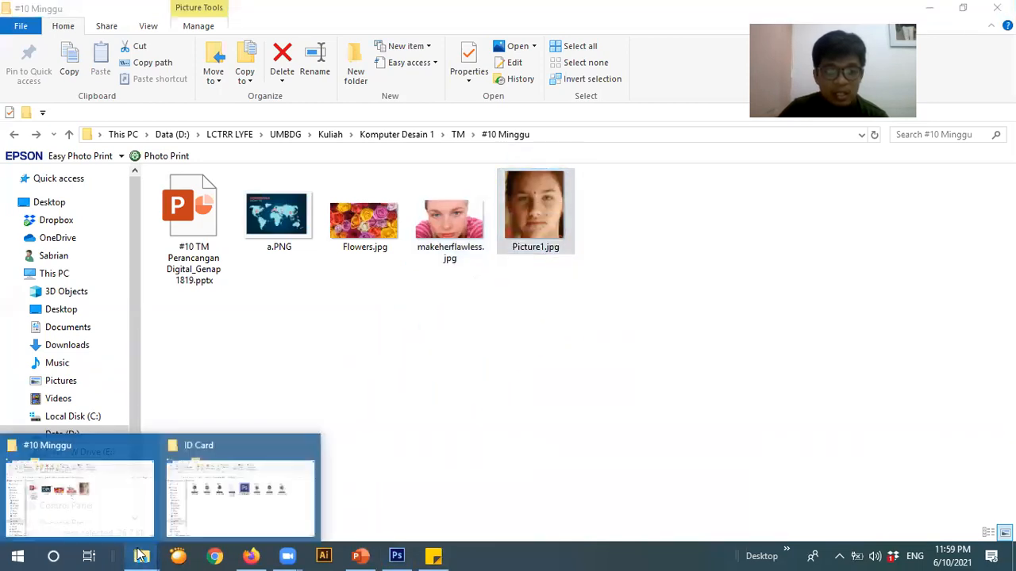
click(133, 526)
drag(556, 218, 496, 307)
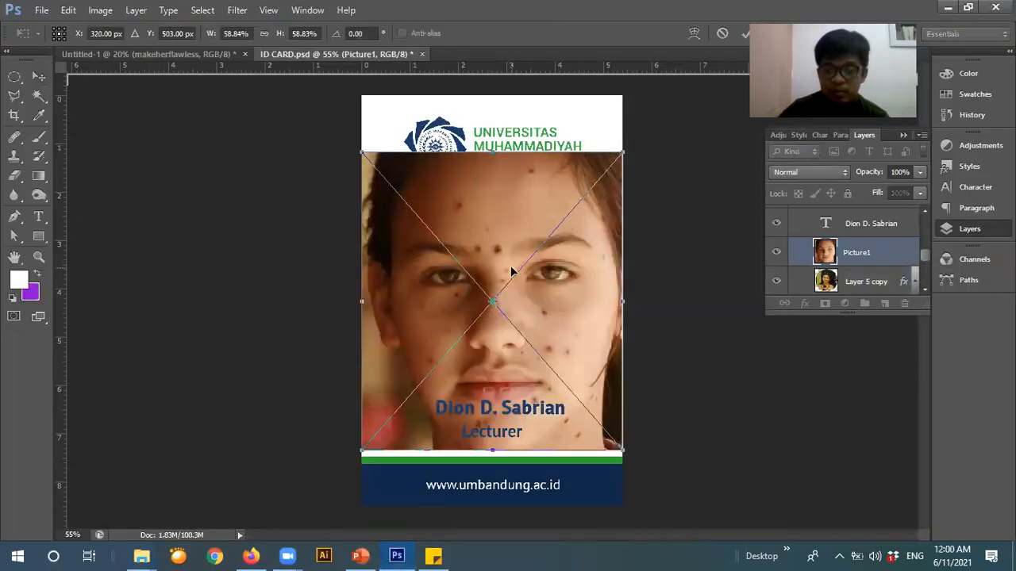
key(Return)
Scale down the placed Picture1 photo proportionally and centre it over the green circle.
key(ctrl+t)
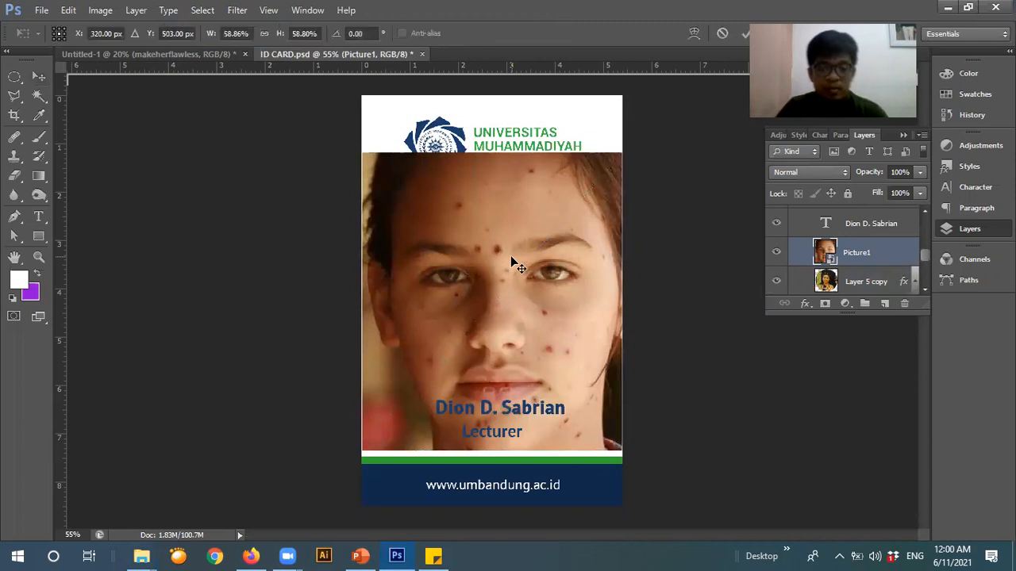
drag(373, 160, 447, 245)
drag(495, 278, 461, 243)
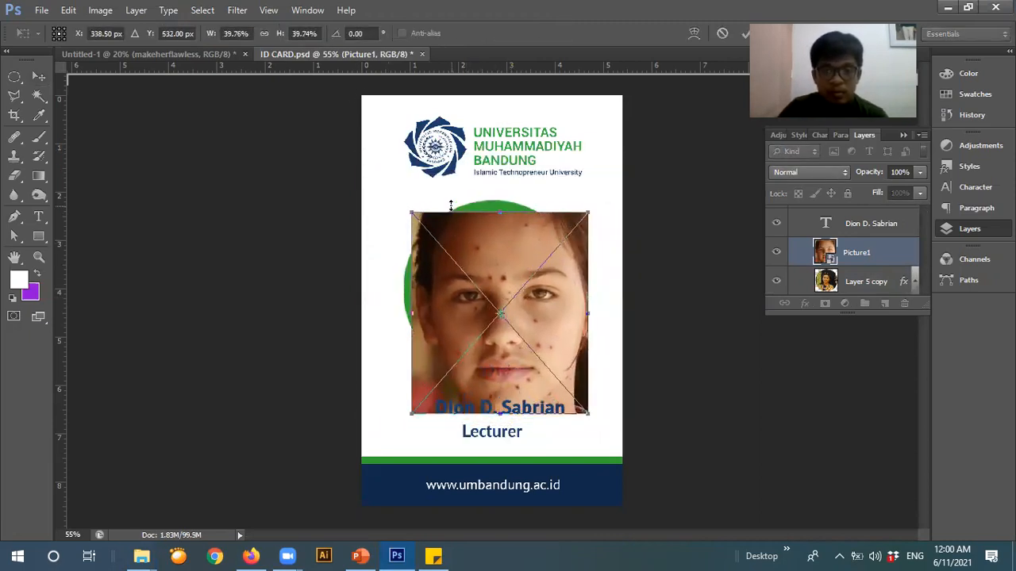
drag(561, 375, 533, 348)
drag(558, 385, 523, 341)
drag(489, 314, 498, 292)
key(Return)
scroll(872, 277, up, 1)
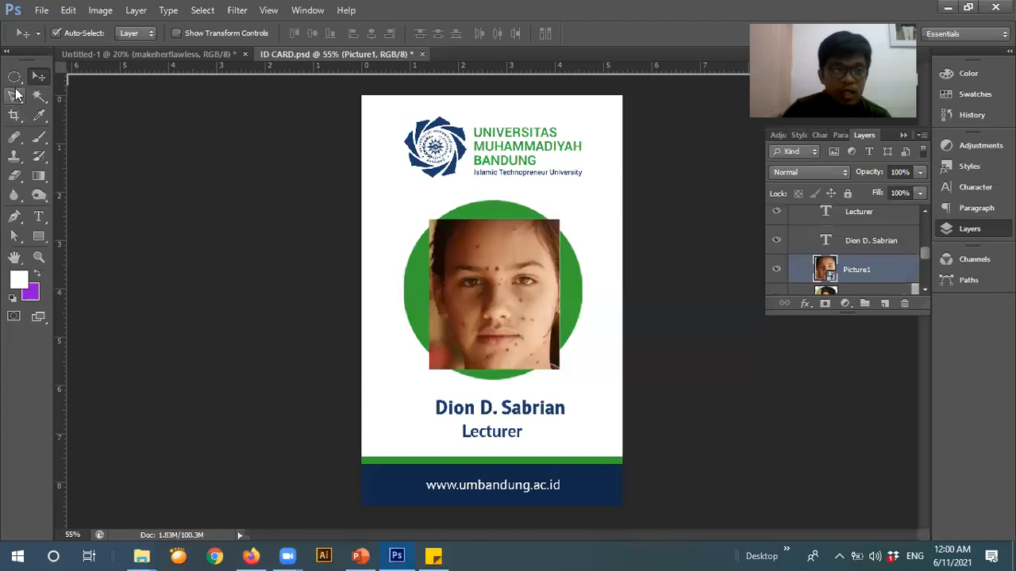
Make a circular marquee selection on the photo and shift it down and slightly left to frame the face from forehead to chin.
click(14, 77)
click(54, 88)
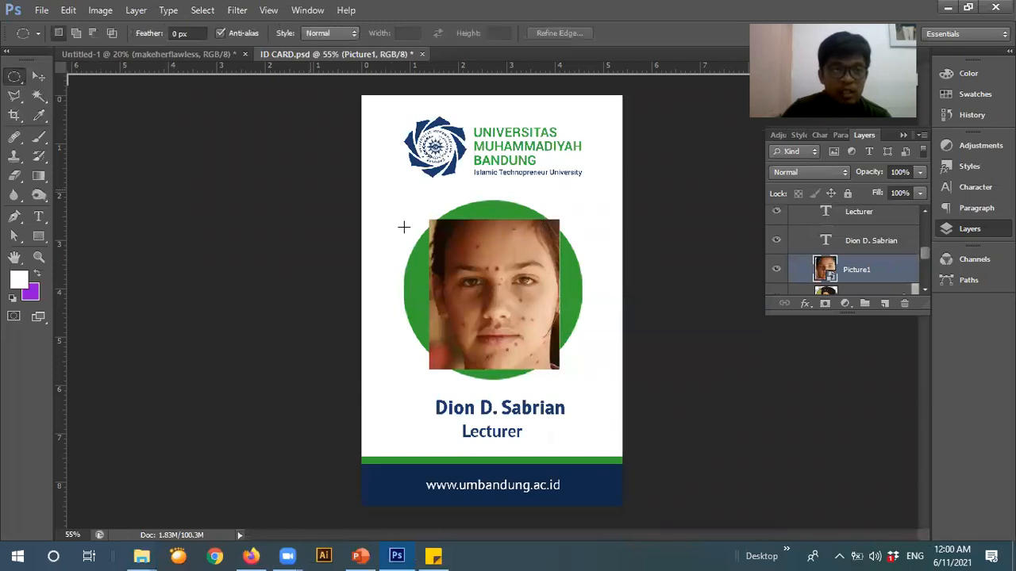
scroll(403, 227, up, 4)
drag(391, 200, 592, 454)
key(Left)
key(Left)
key(Left)
key(Left)
key(Left)
key(Left)
key(Left)
key(Left)
key(Left)
key(Left)
key(Left)
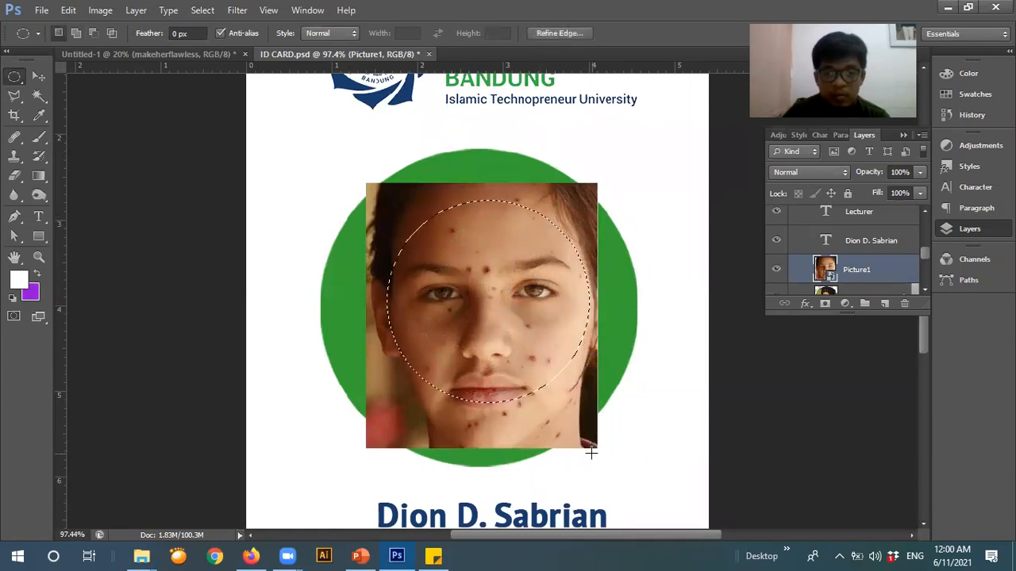
key(Down)
key(Down)
key(Down)
key(Down)
key(Down)
key(Down)
key(Down)
key(Down)
key(Down)
key(Down)
key(Down)
key(Down)
key(Down)
key(Down)
key(Down)
key(Down)
key(Down)
key(Down)
key(Down)
key(Down)
key(Down)
key(Down)
key(Down)
key(Down)
key(Down)
key(Down)
key(Down)
key(Down)
key(Down)
key(Down)
key(Down)
key(Down)
key(Down)
key(Down)
key(Down)
key(Down)
key(Down)
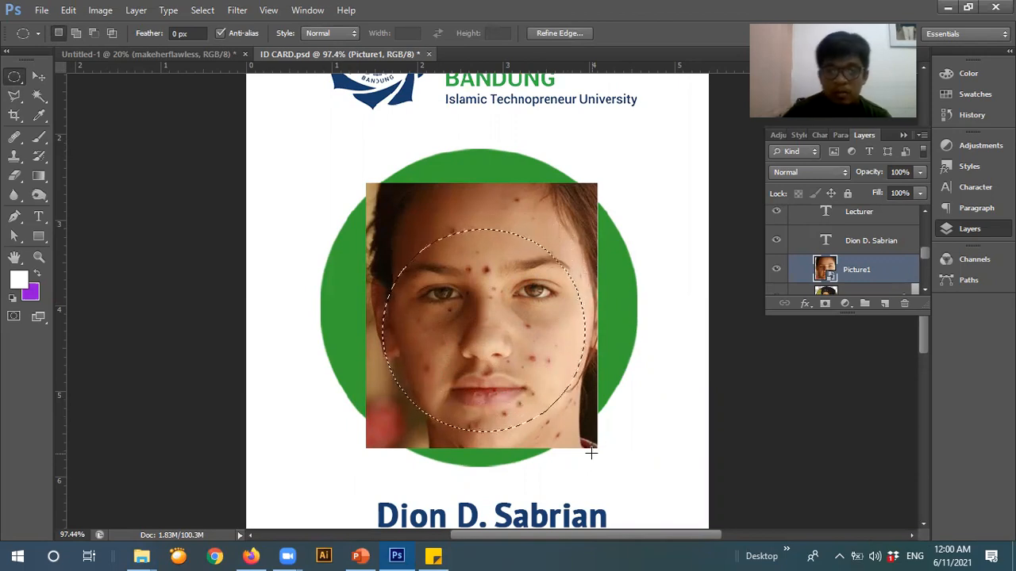
Rasterize the Picture1 layer and cut the circular face selection out of it.
right_click(867, 265)
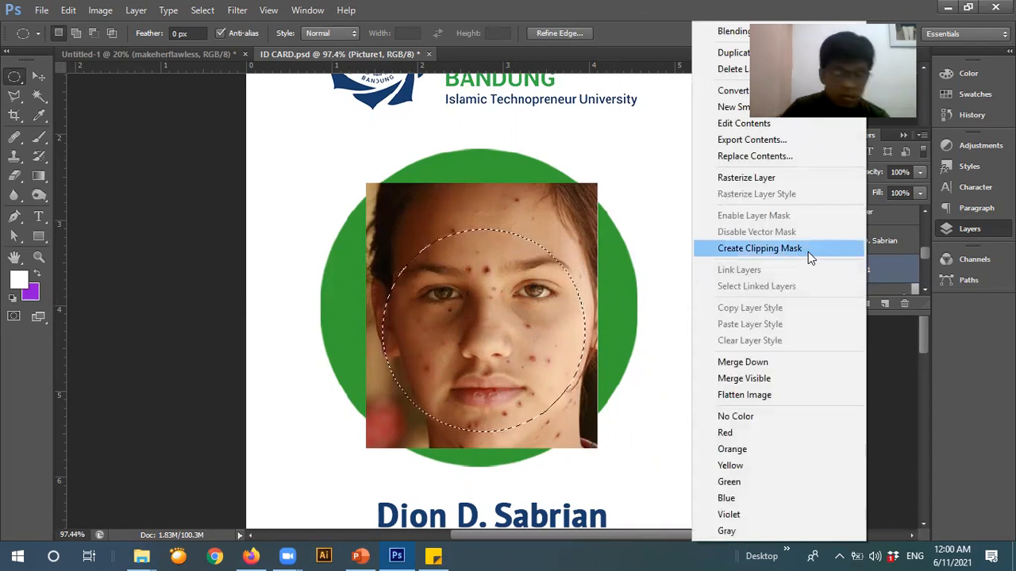
click(778, 178)
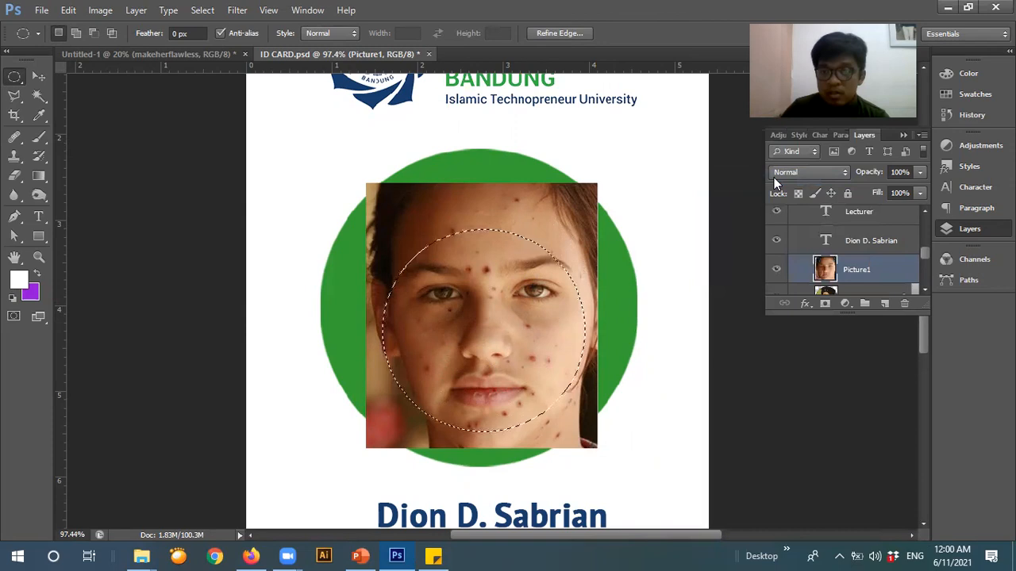
key(Delete)
key(ctrl+d)
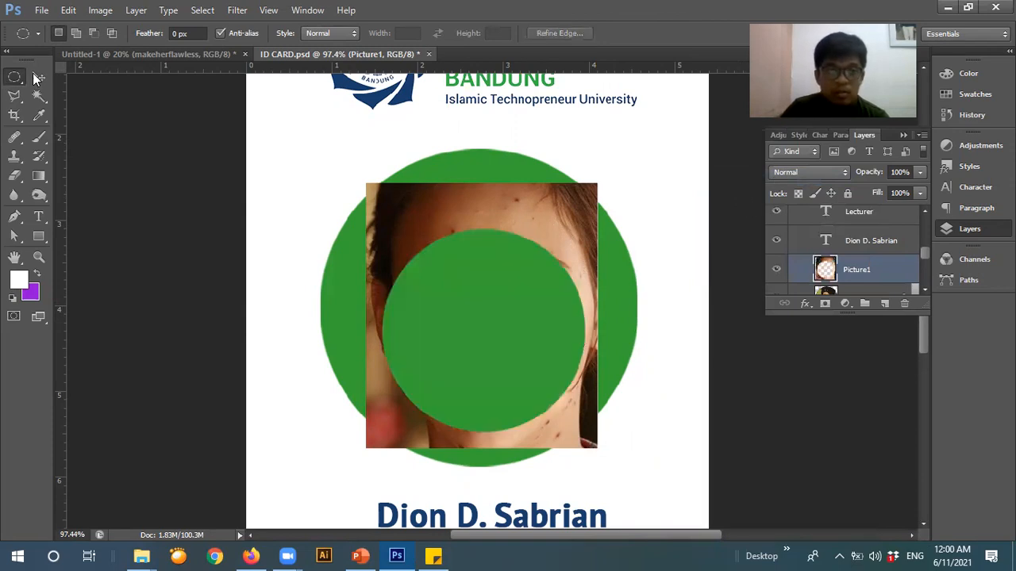
Delete the Picture1 layer that holds the leftover part of the photo.
click(38, 76)
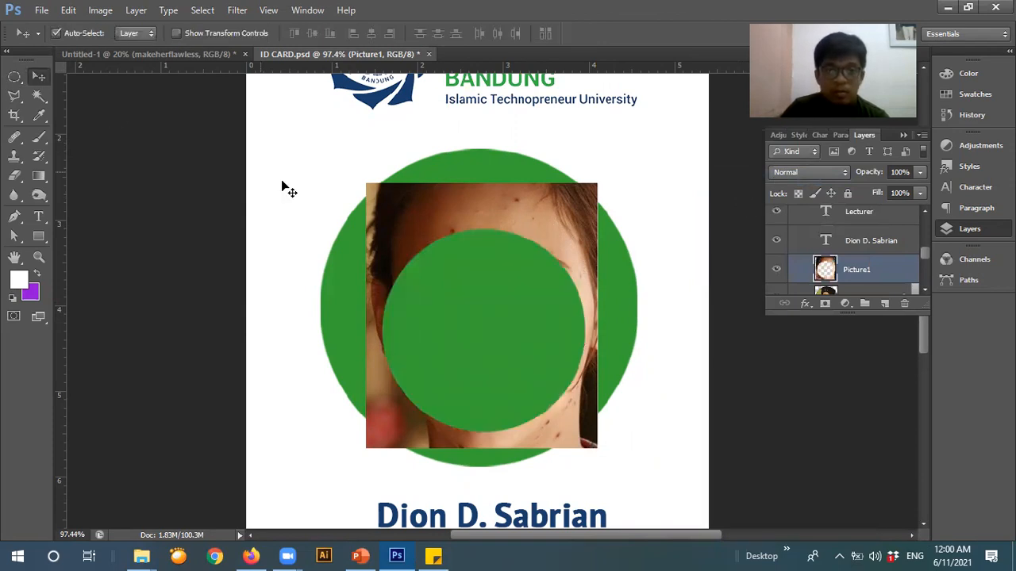
click(905, 304)
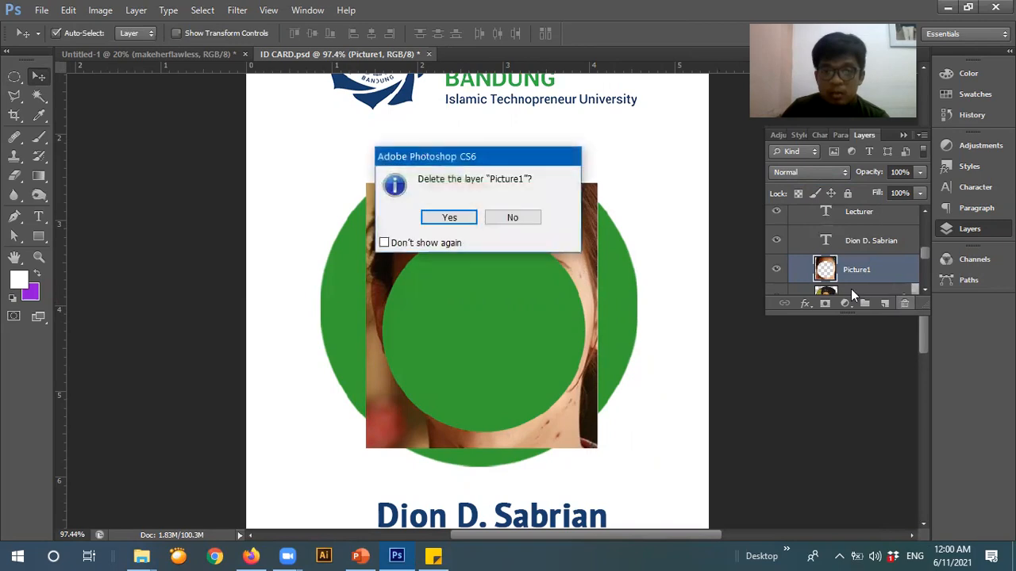
click(525, 219)
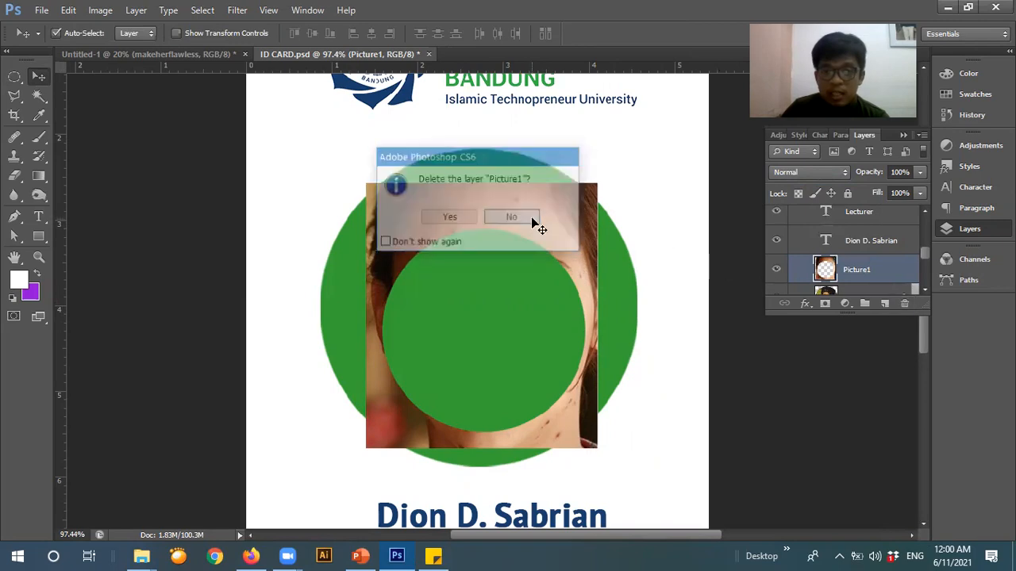
click(905, 304)
click(436, 217)
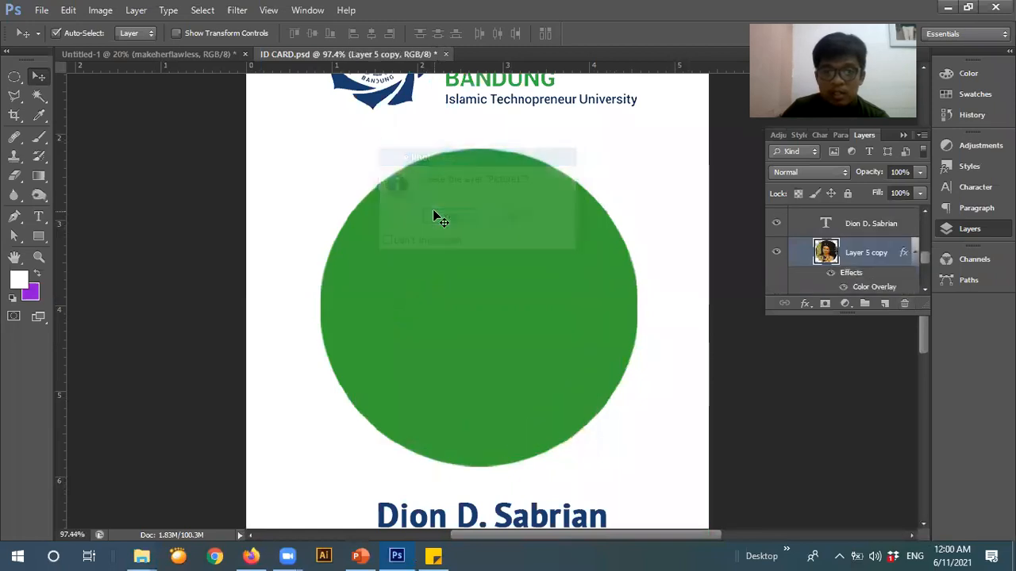
Paste the cut-out face and enlarge it proportionally to about 131% inside the green circle, leaving an even green ring.
key(ctrl+v)
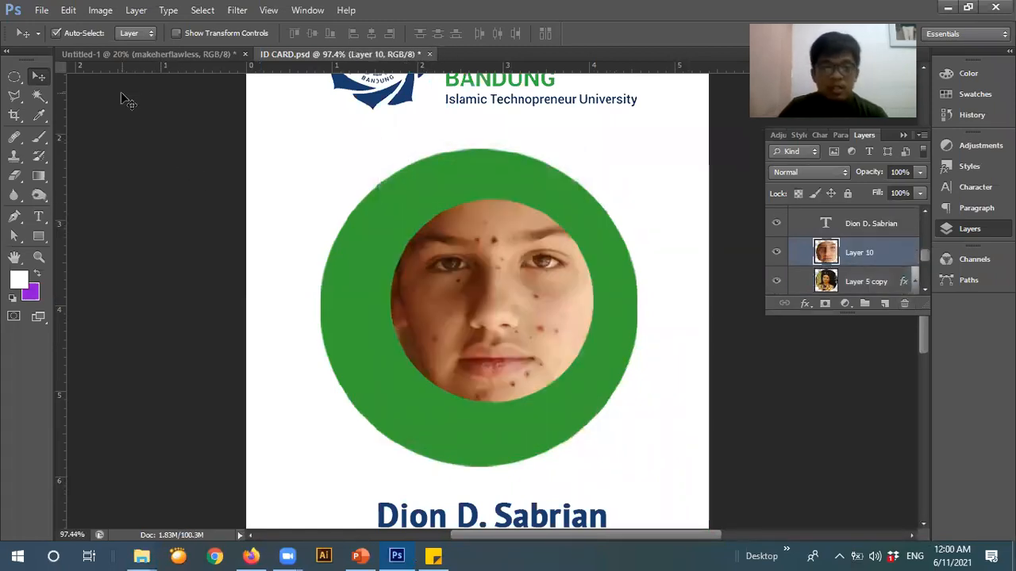
drag(513, 304, 474, 290)
key(ctrl+t)
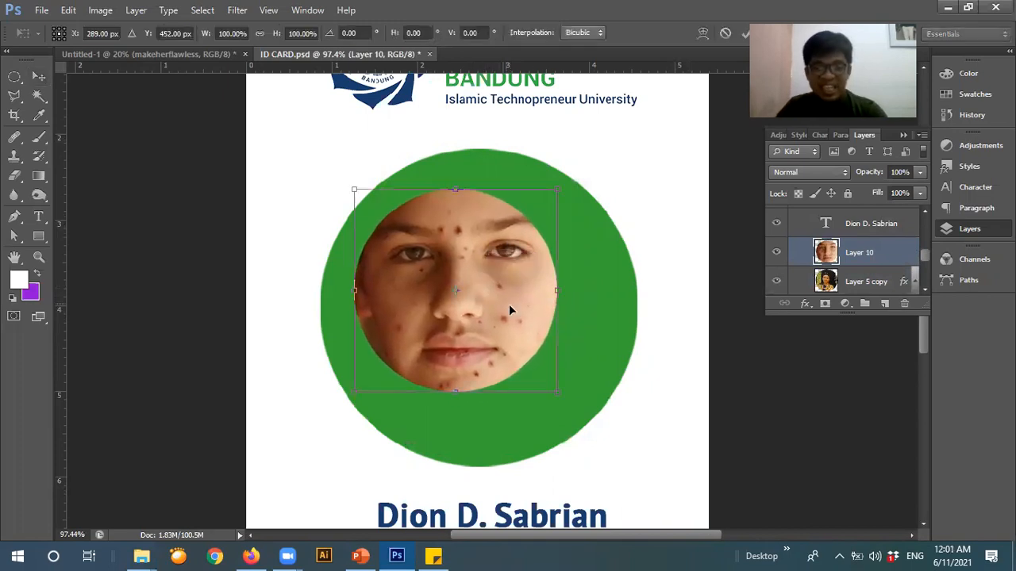
drag(556, 396, 619, 443)
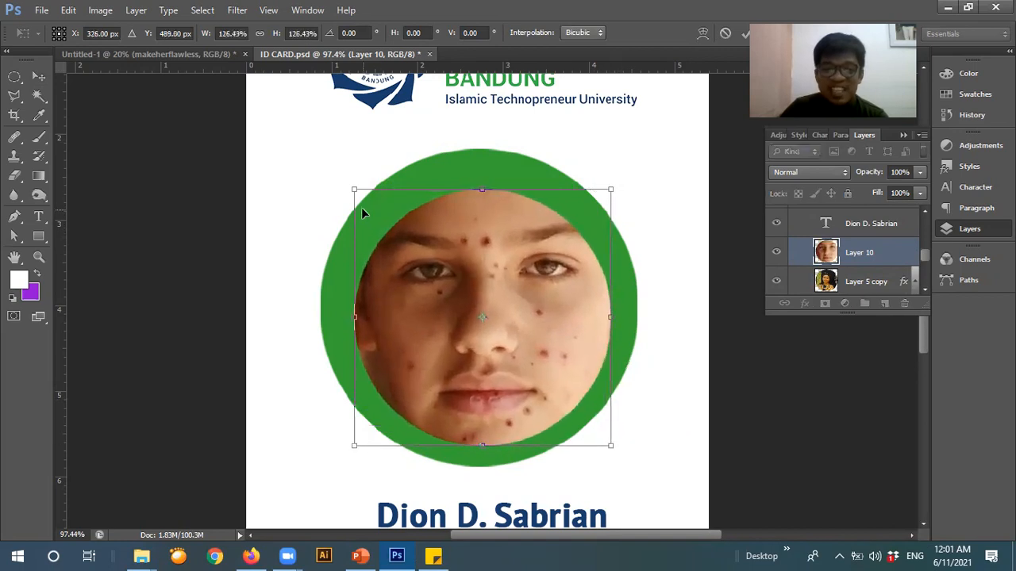
drag(355, 189, 340, 175)
drag(613, 171, 612, 173)
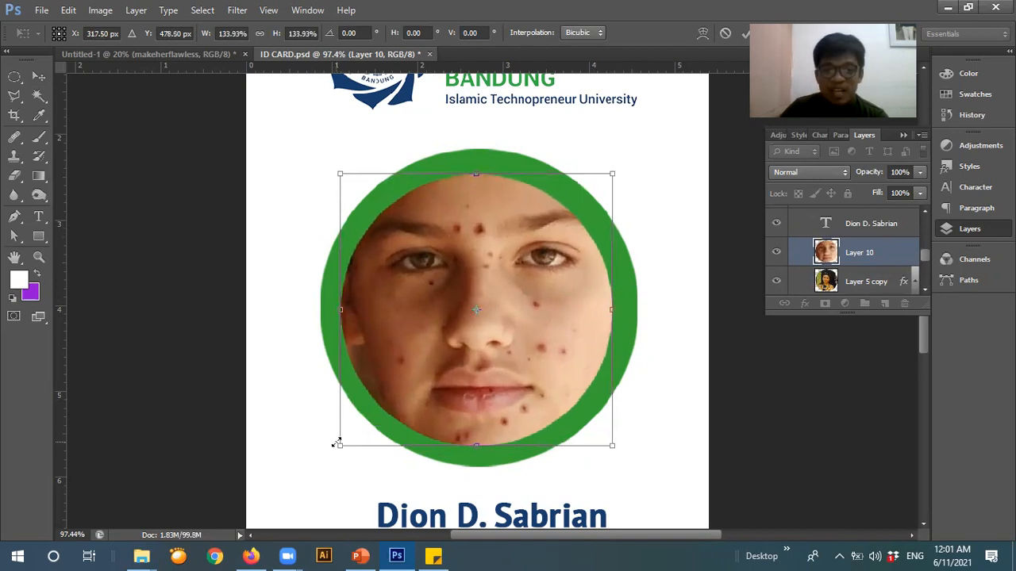
drag(339, 446, 346, 440)
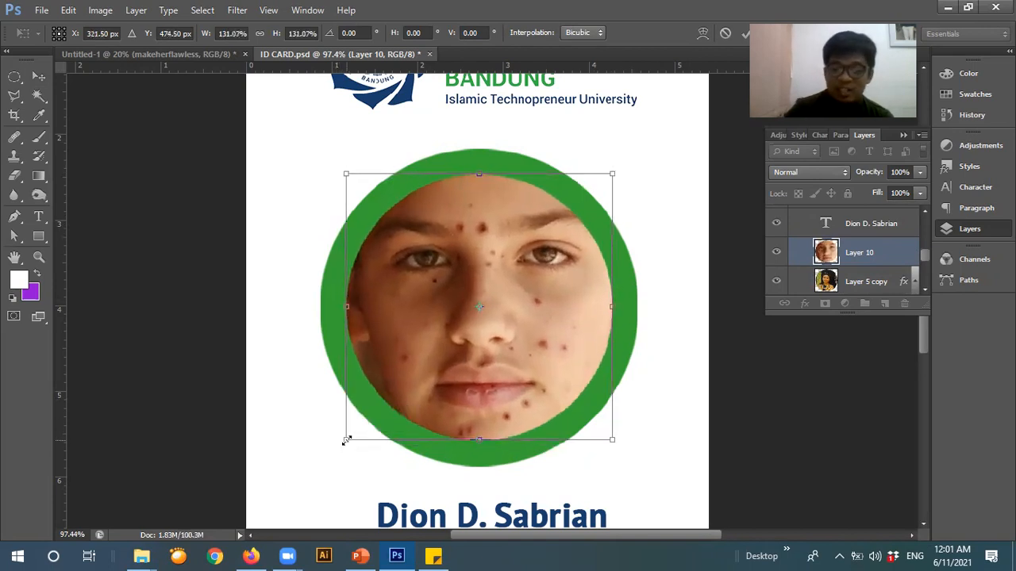
key(Return)
Nudge the circular face photo slightly right and down within the green ring and view the whole card.
key(ctrl+minus)
key(ctrl+minus)
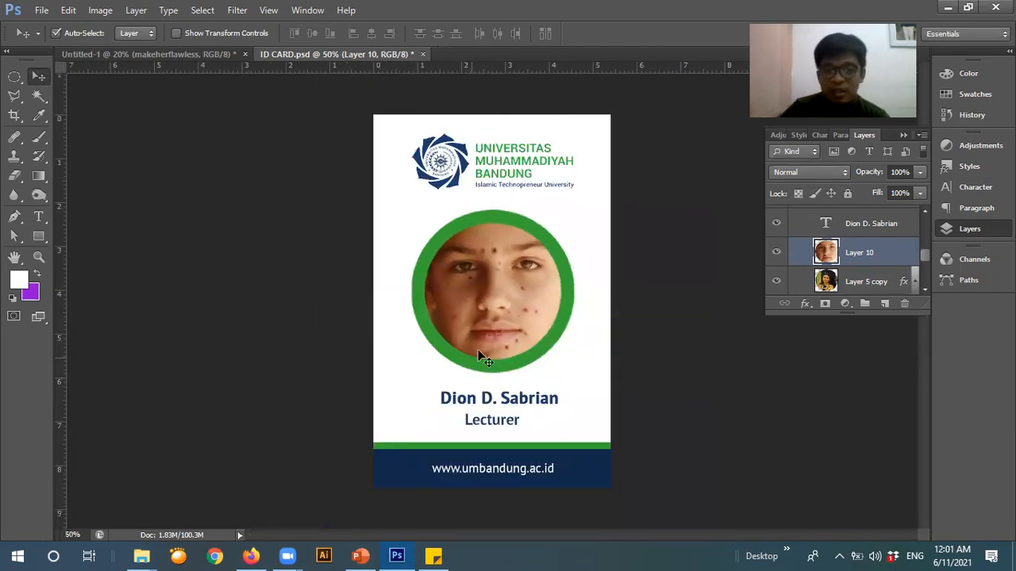
drag(505, 309, 509, 311)
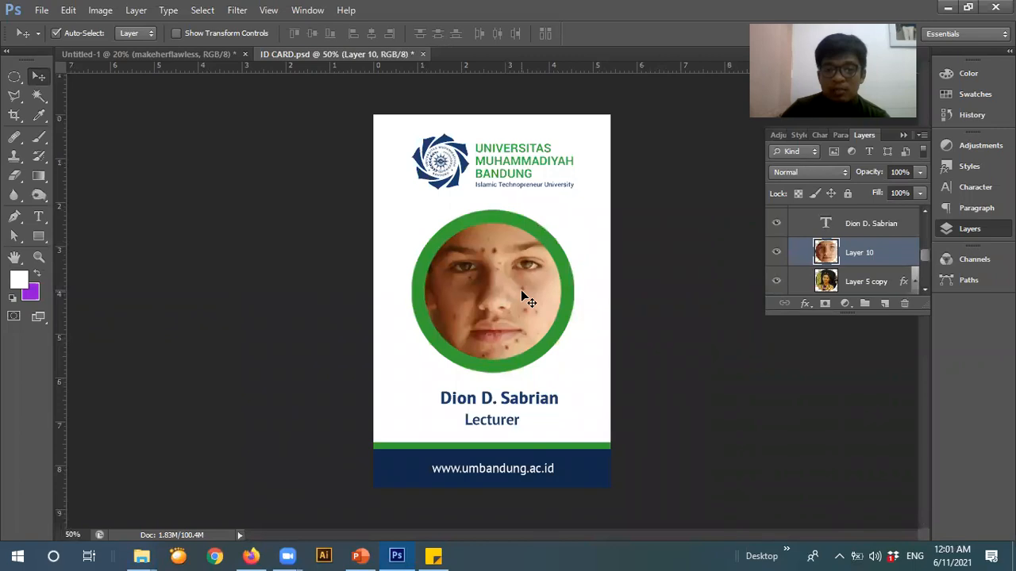
scroll(522, 295, down, 1)
scroll(522, 295, down, 1)
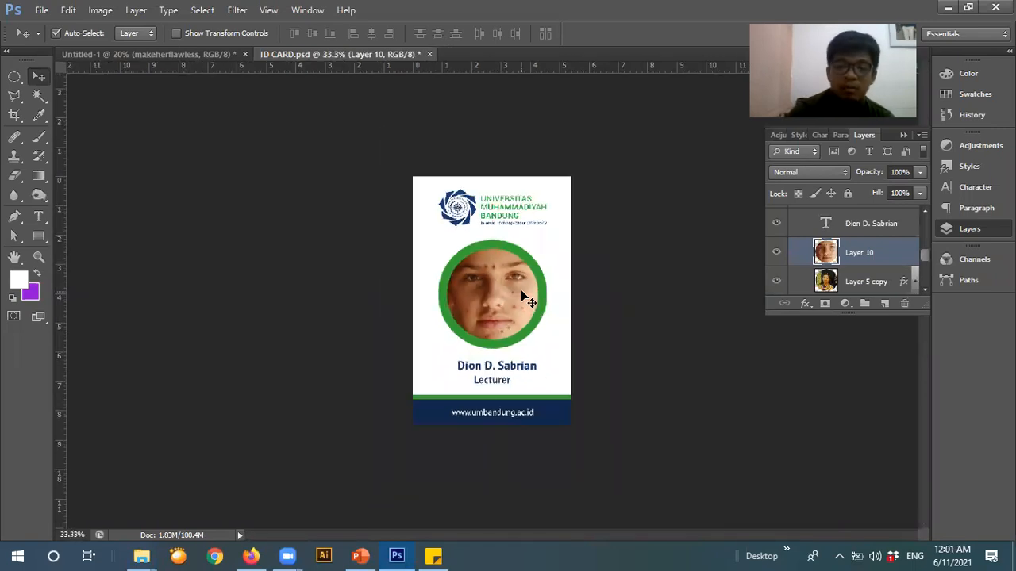
scroll(522, 296, down, 1)
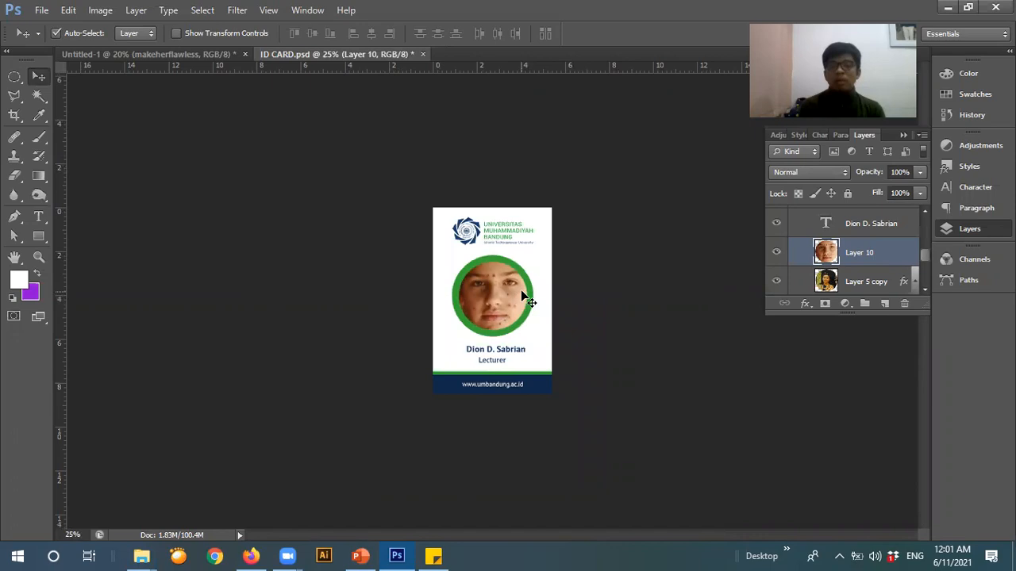